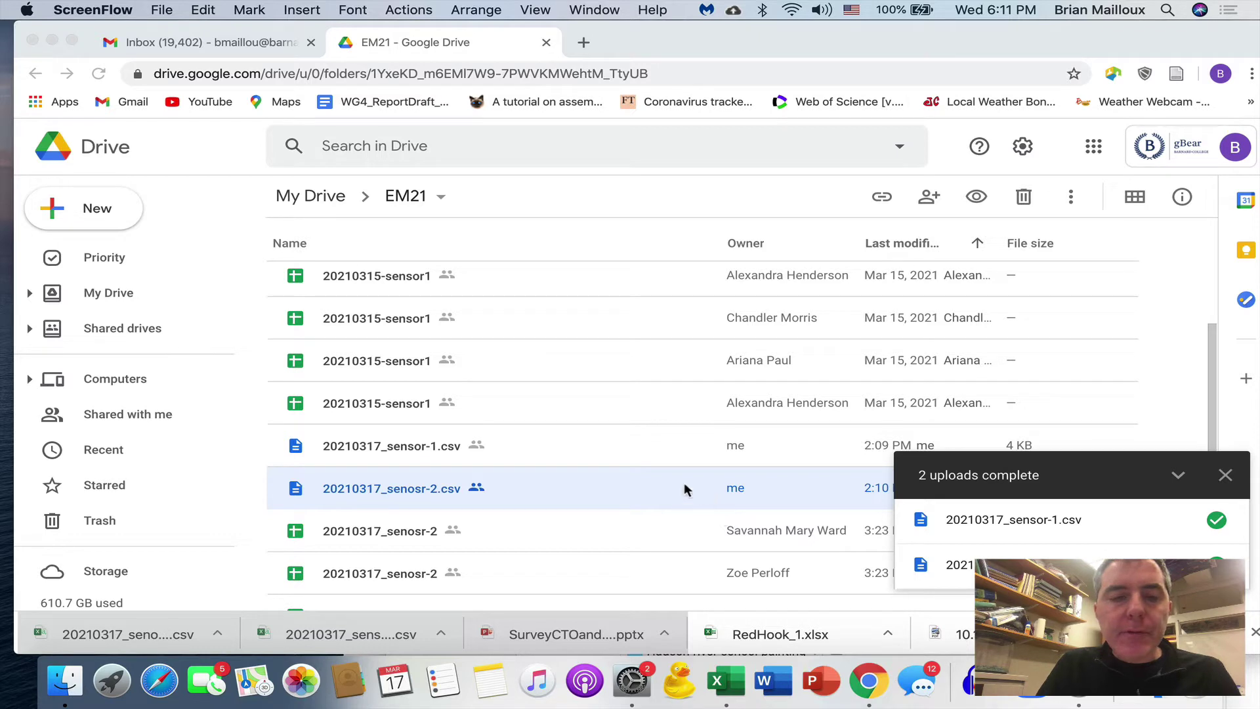
Step: Copy columns A–E of 20210317_sensor-1.csv into A1 of a new blank workbook, Book3
double_click(365, 446)
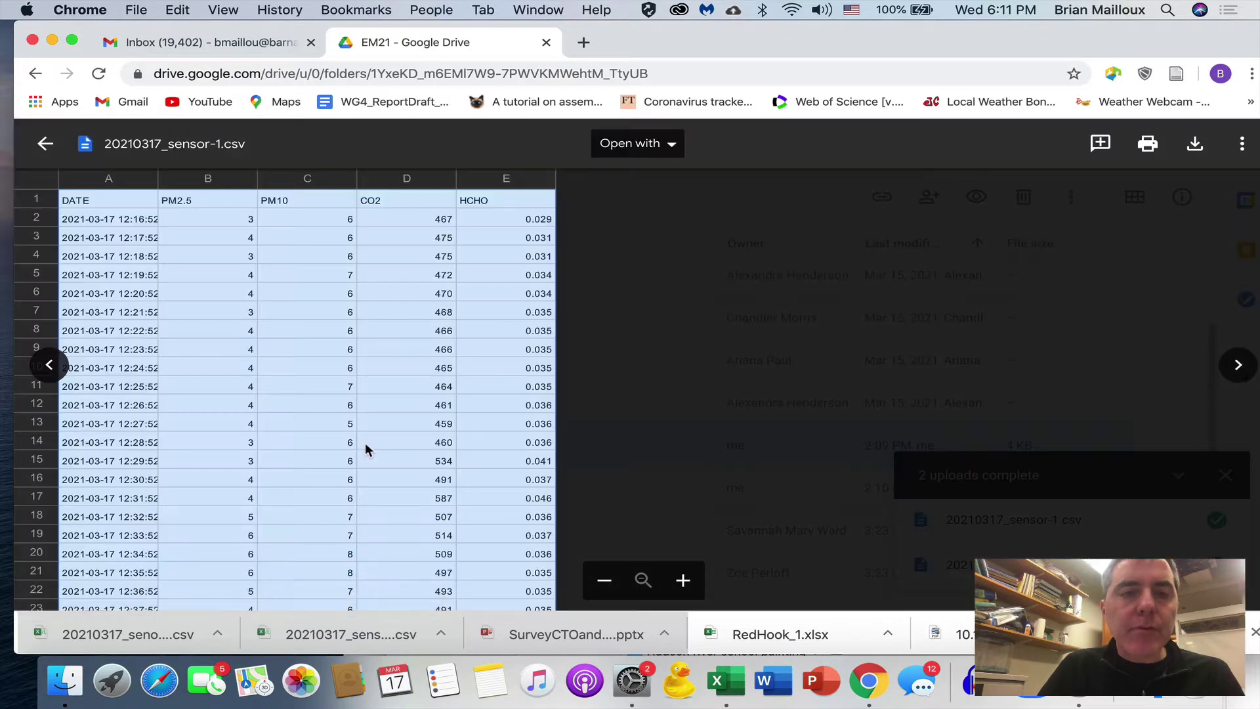
click(124, 184)
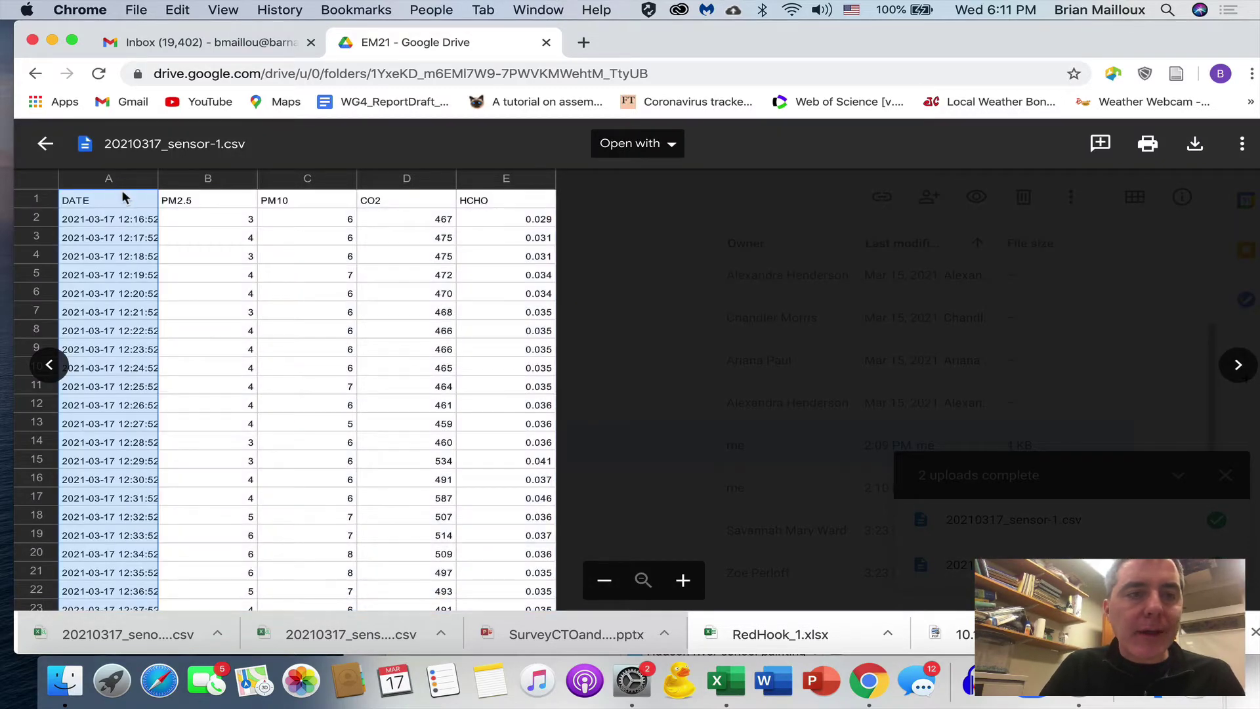
drag(136, 199, 501, 193)
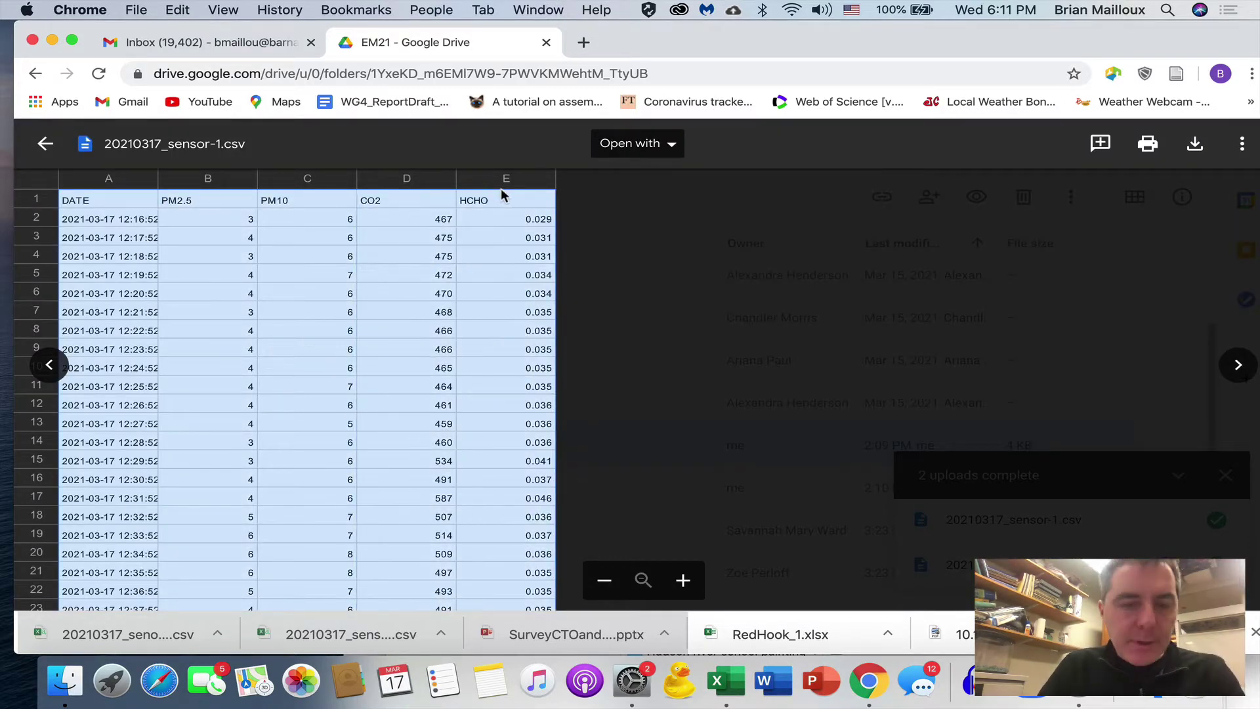
click(727, 681)
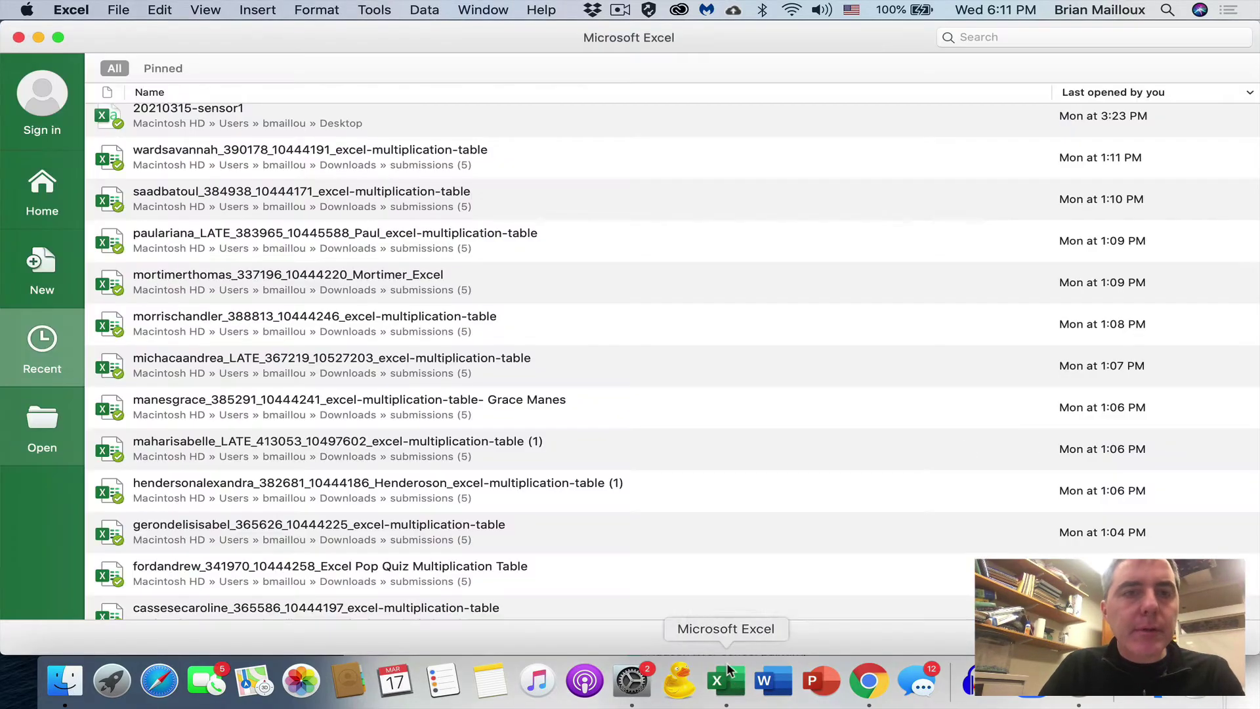
click(118, 9)
click(147, 31)
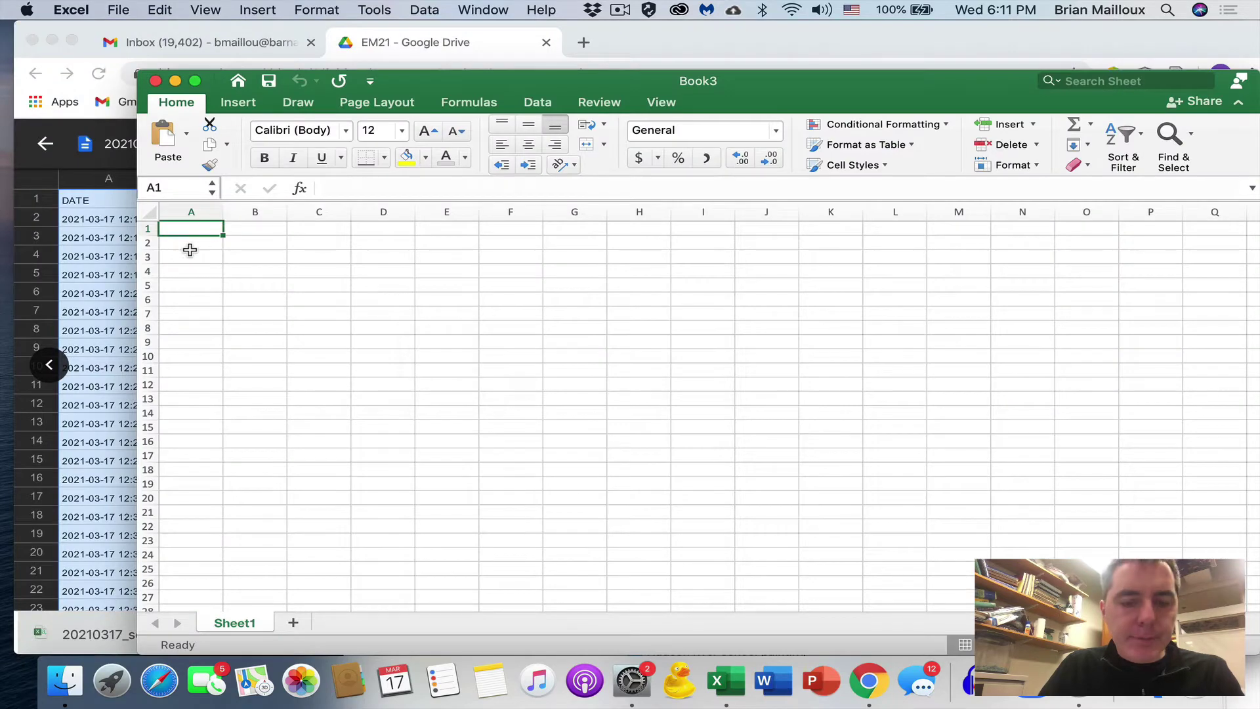
key(super+v)
Step: Open the 20210317_senosr-2.csv preview and select its columns A–E
click(110, 230)
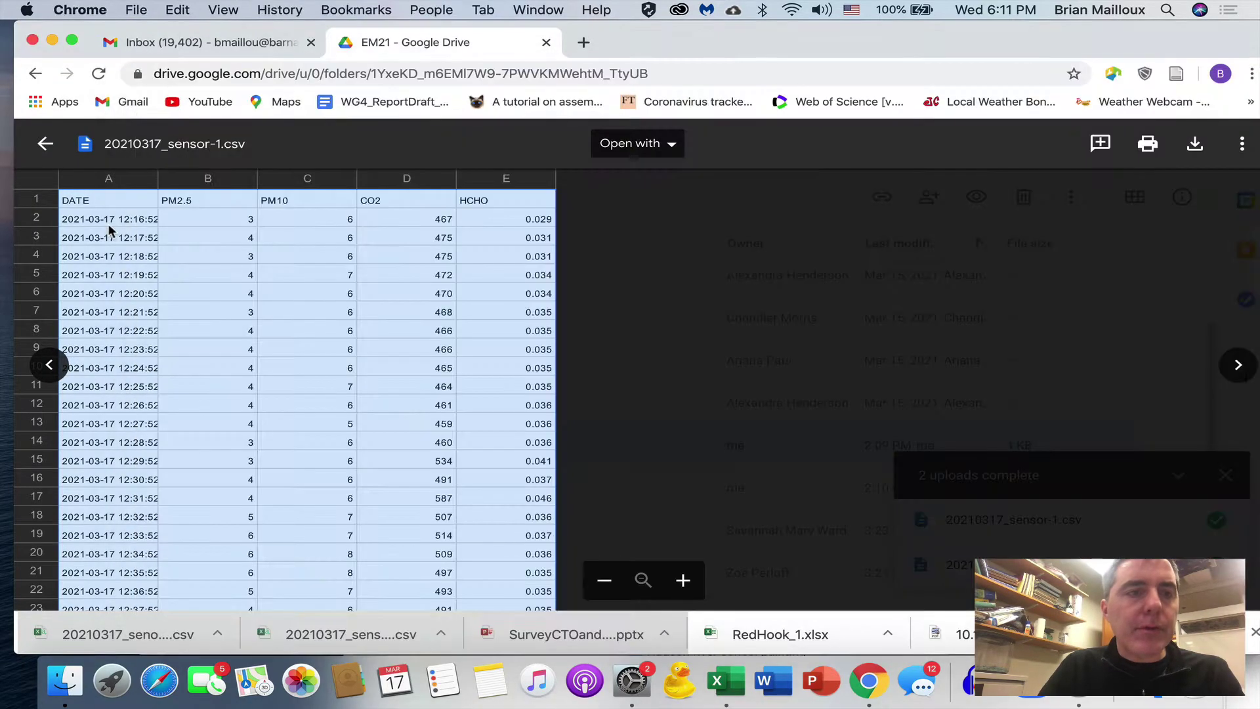
click(46, 143)
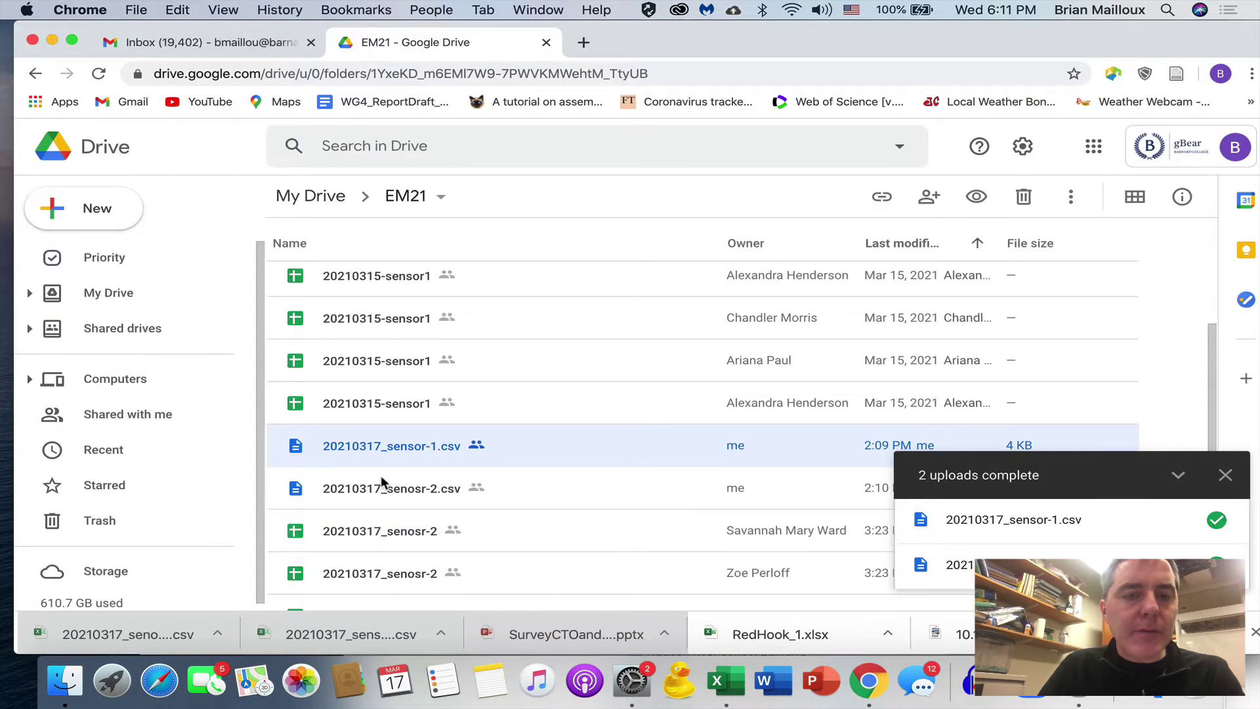
double_click(392, 495)
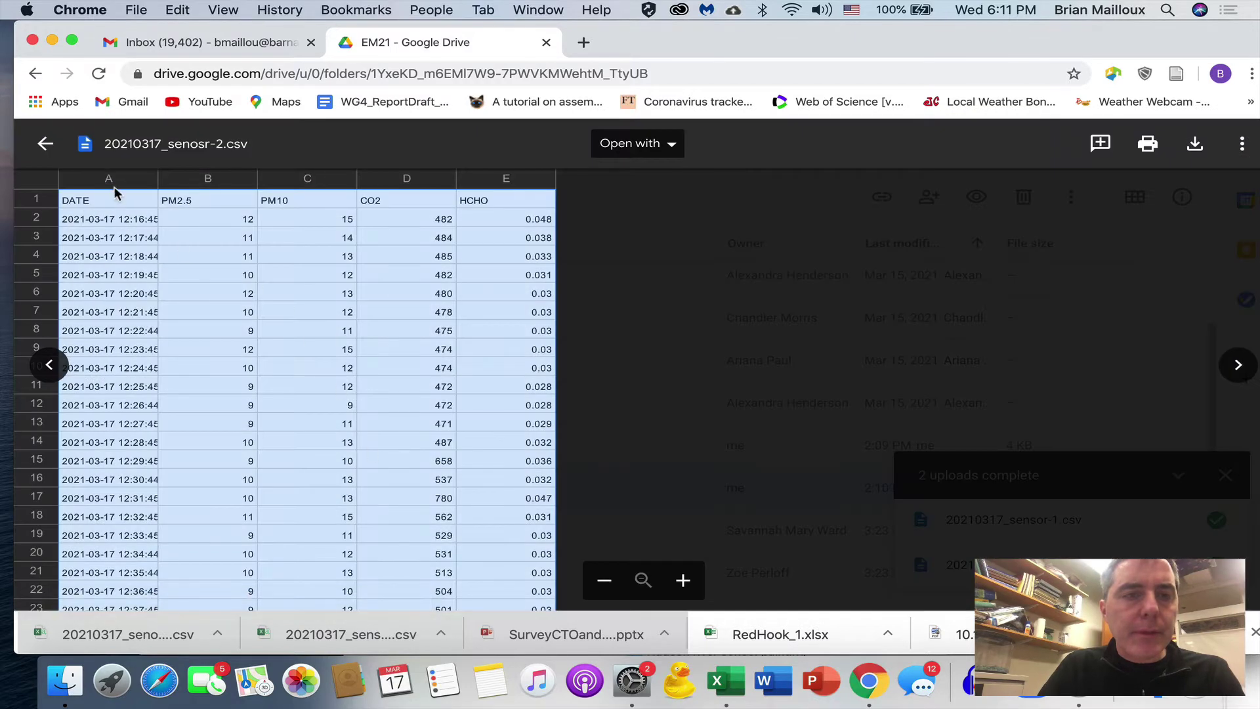
click(108, 179)
drag(108, 179, 476, 197)
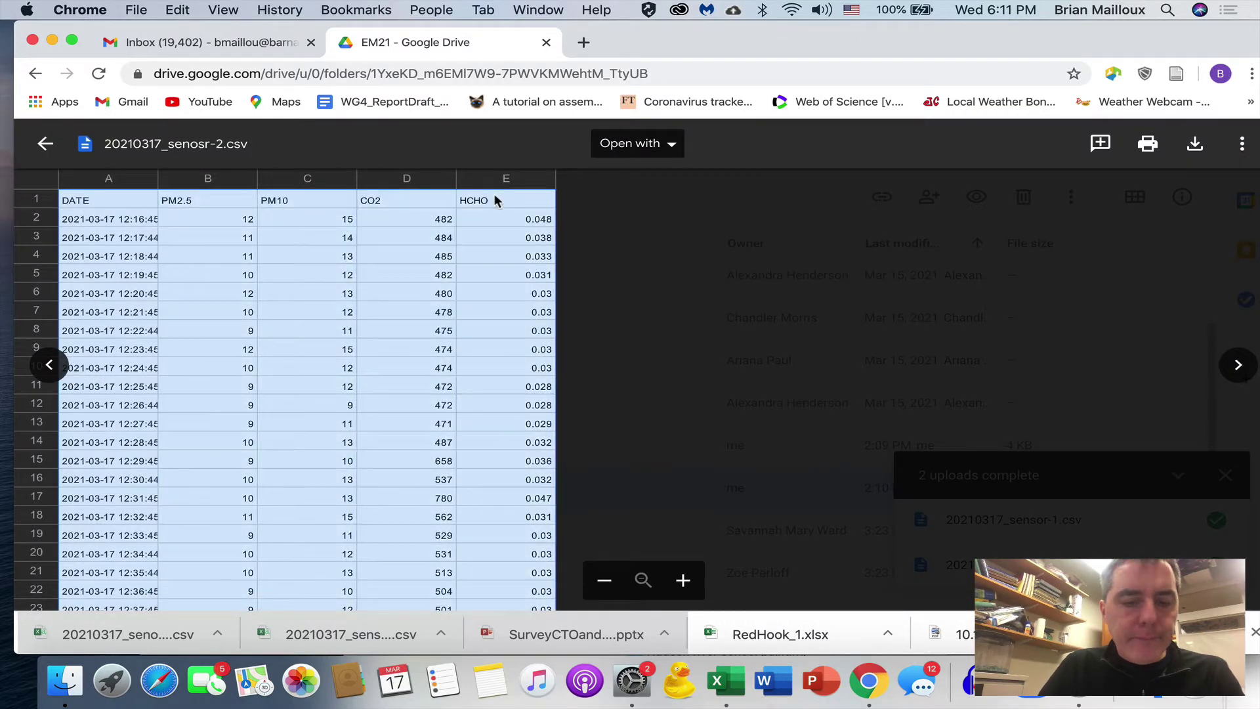
Step: Paste the sensor-2 data at G1, then widen date columns A and G to show timestamps
click(727, 681)
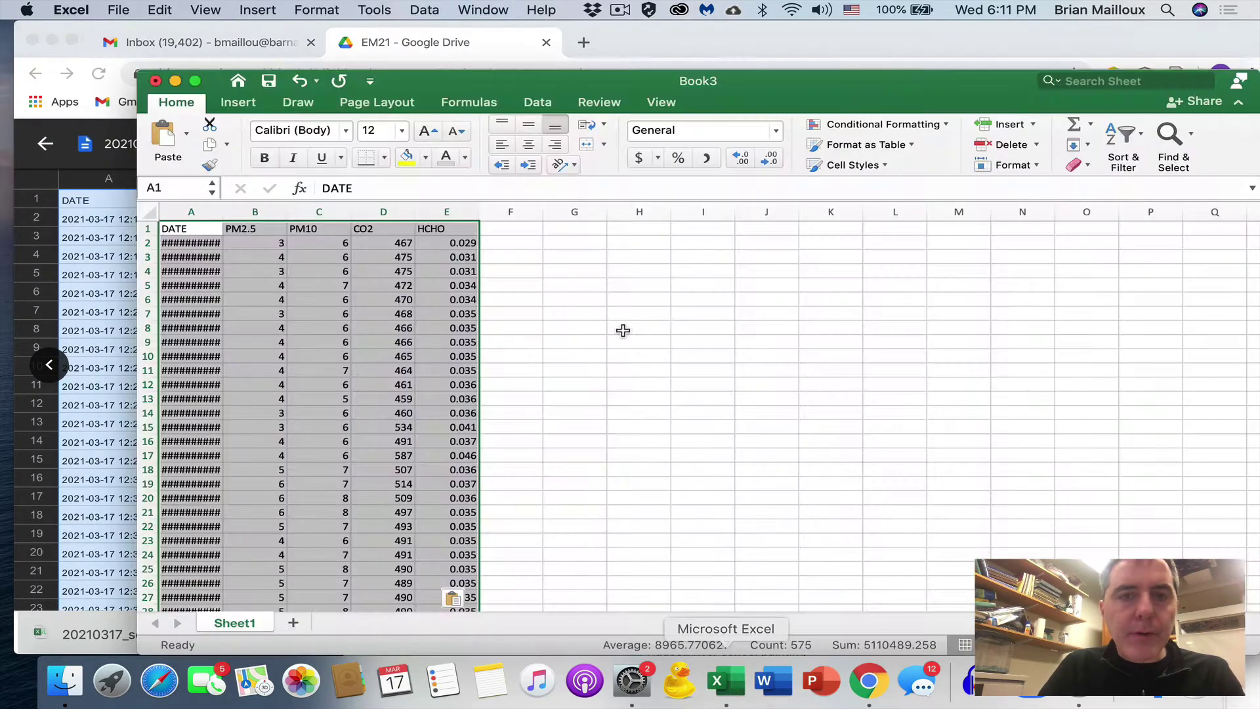
click(587, 228)
key(super+v)
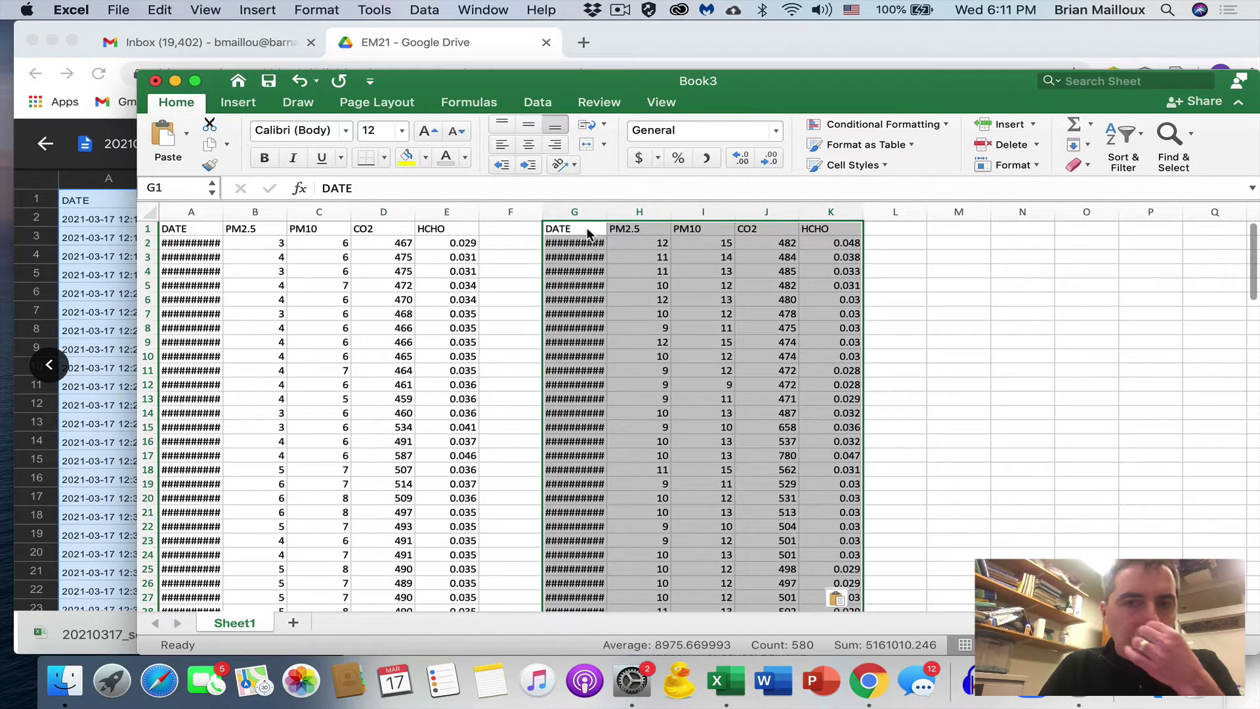
drag(226, 206, 241, 207)
drag(619, 214, 647, 214)
Step: Save As the workbook under the name March172021-SensorData.xlsx in AirQuality
click(119, 9)
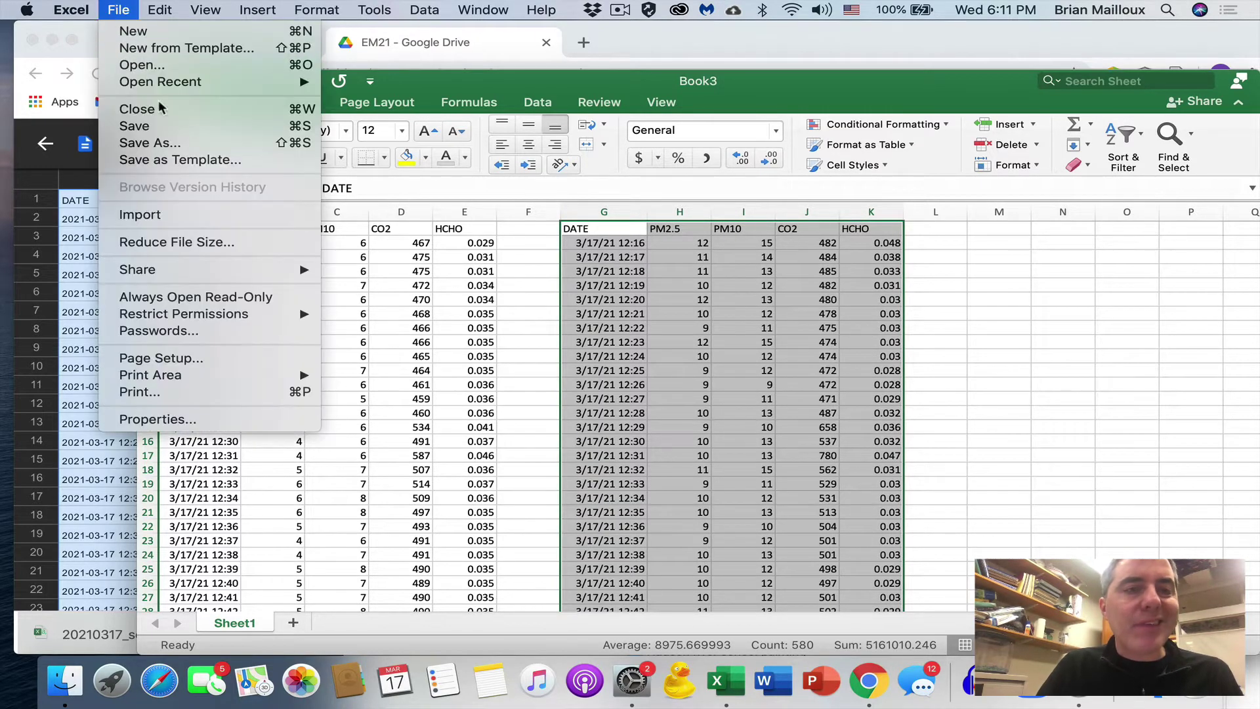
click(164, 147)
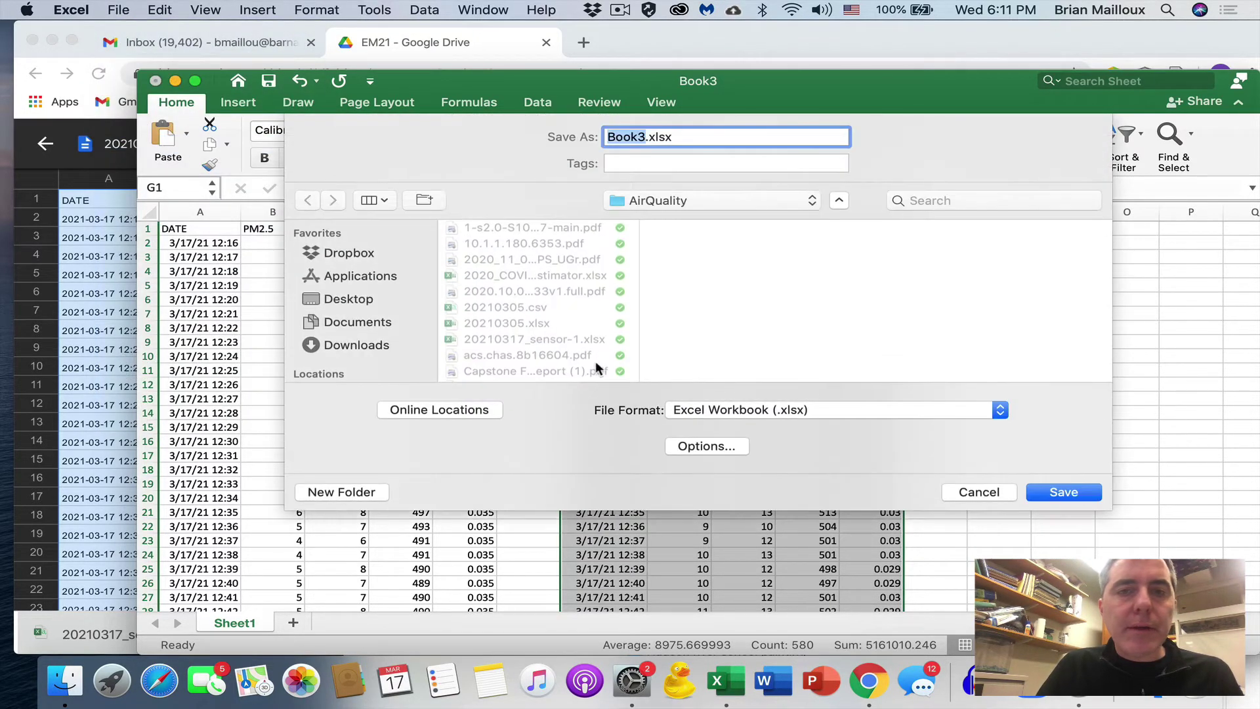
text(March17SensorData)
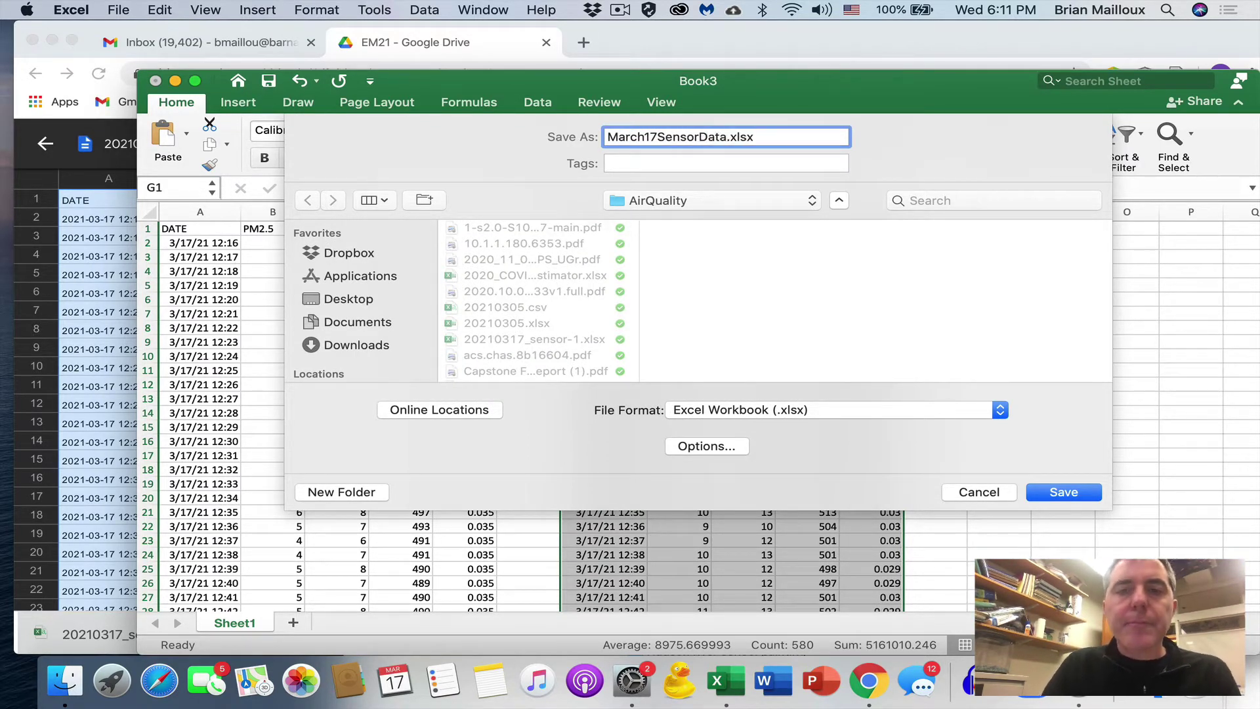
click(655, 137)
text(2021)
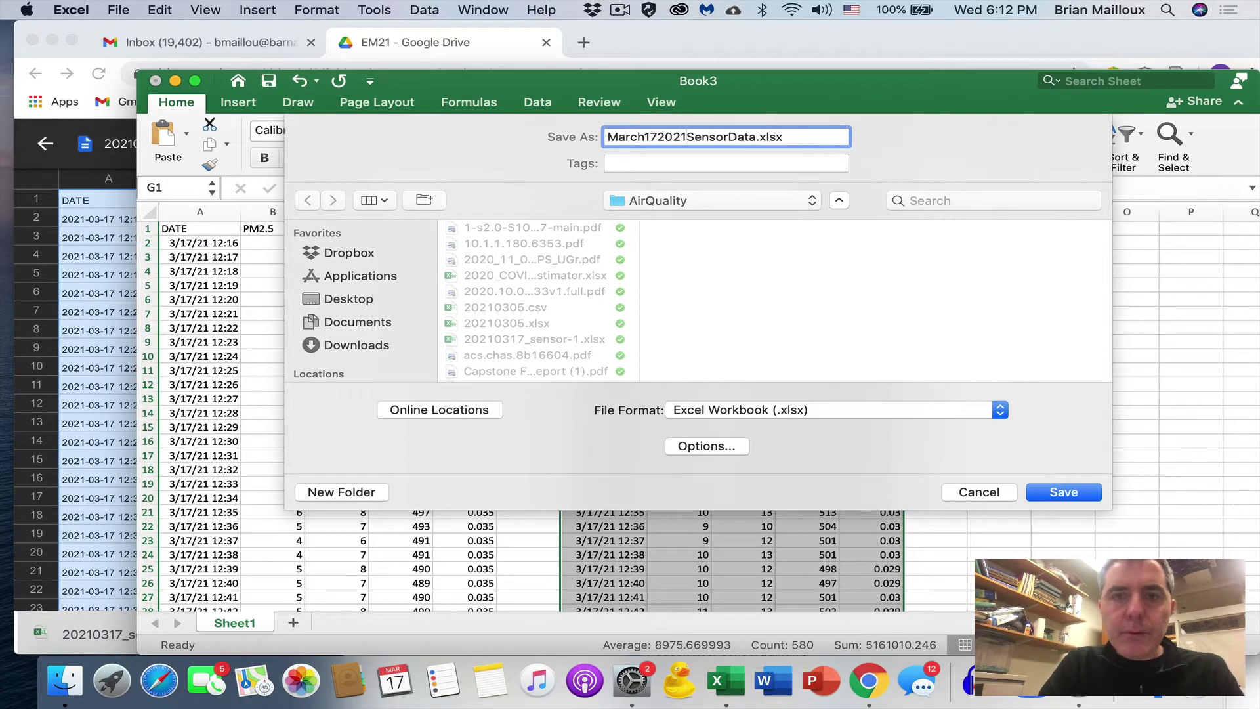
text(-)
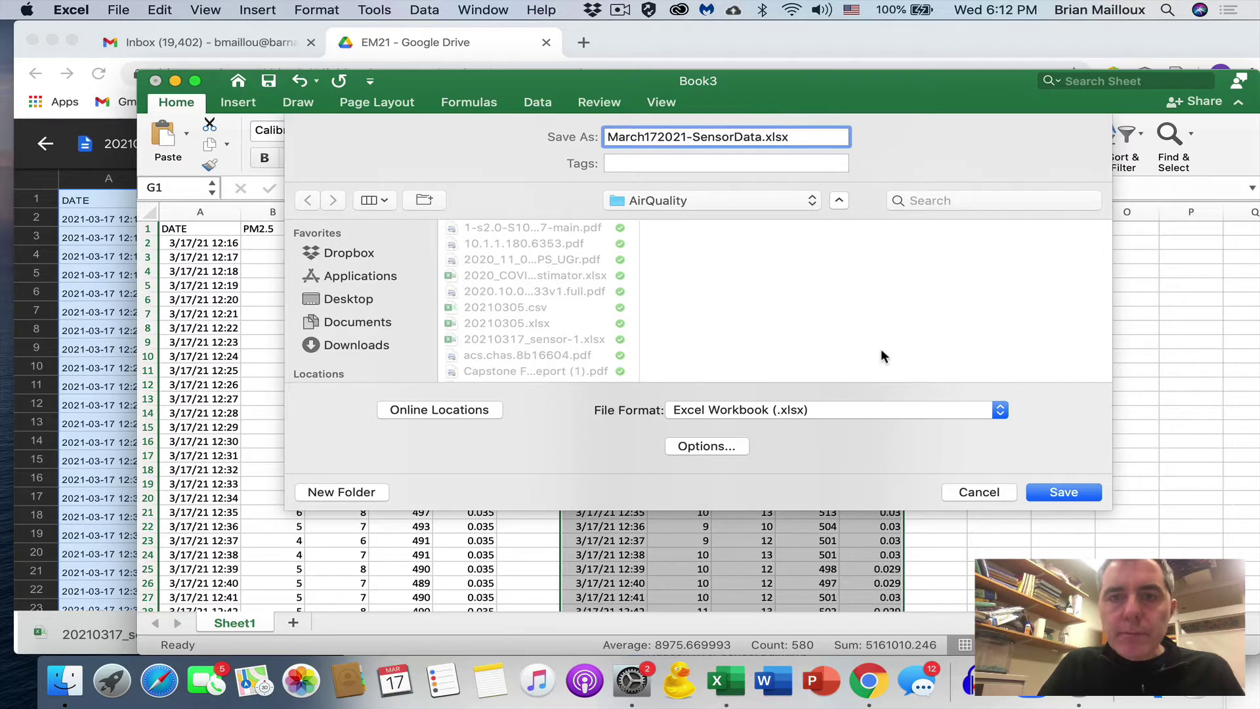
click(1069, 492)
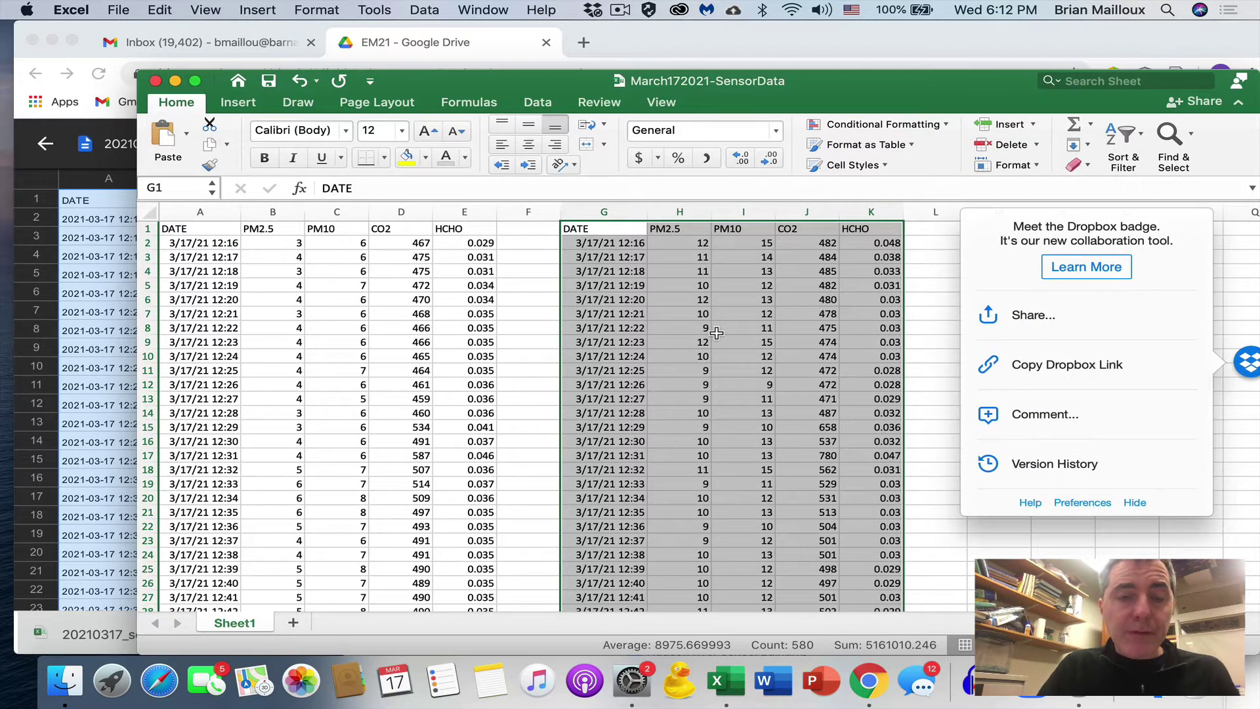
Step: Delete the empty column F and the duplicate date column G, then maximize Excel
click(933, 257)
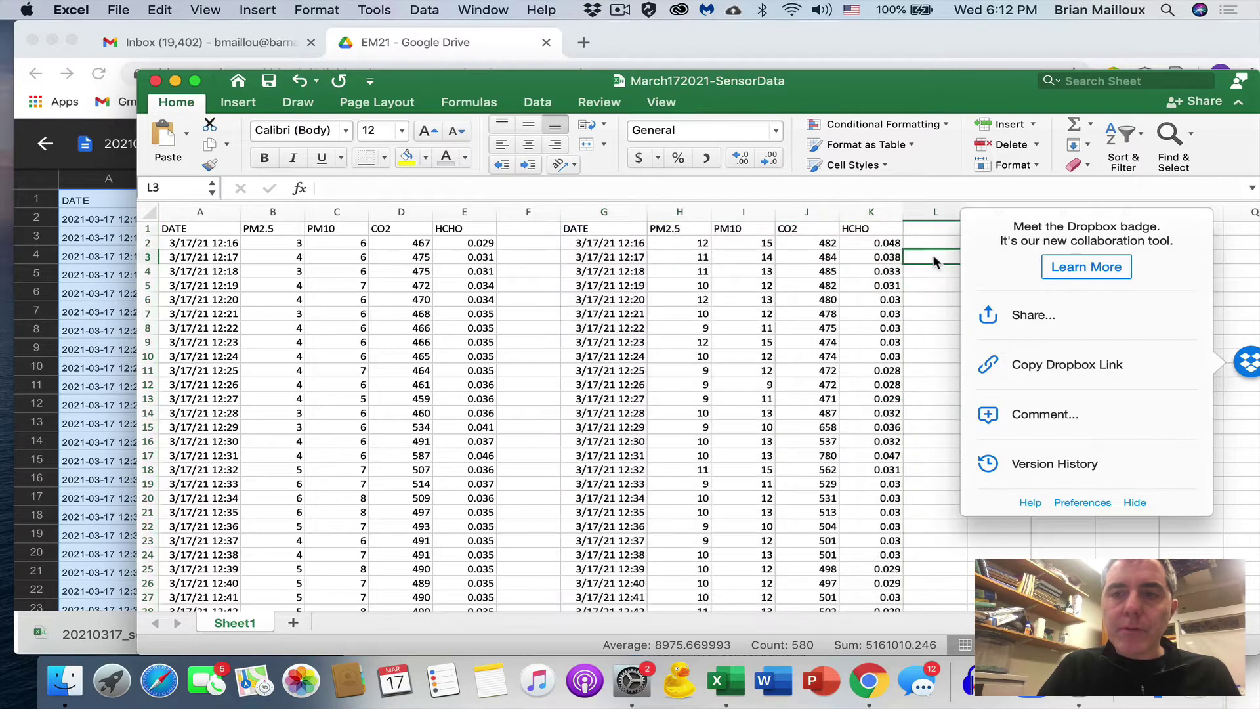
click(1129, 503)
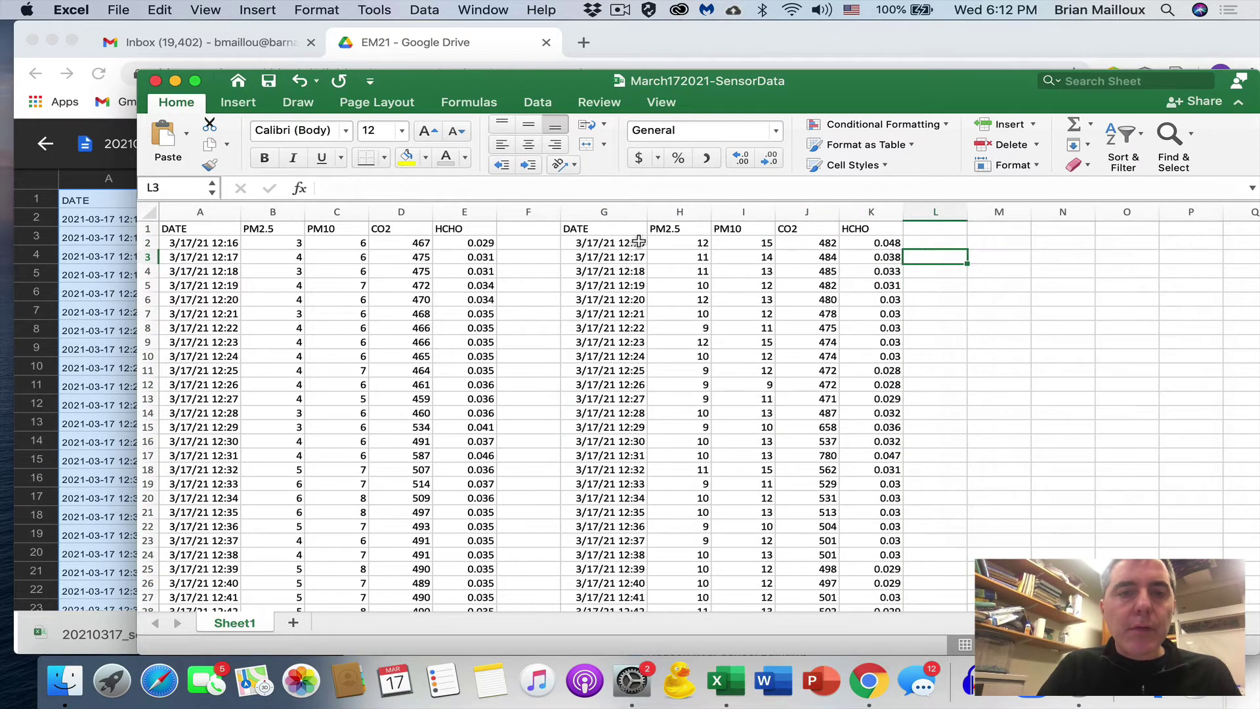
drag(550, 211, 626, 212)
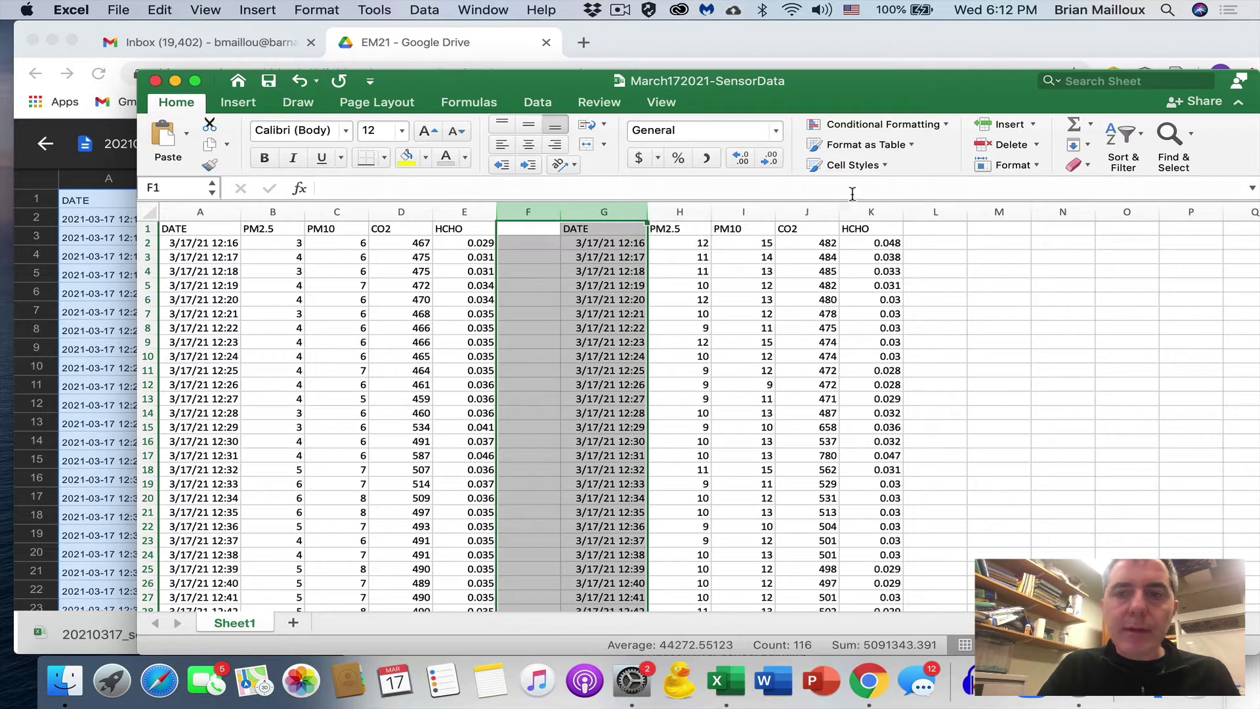
click(998, 143)
drag(824, 77, 732, 11)
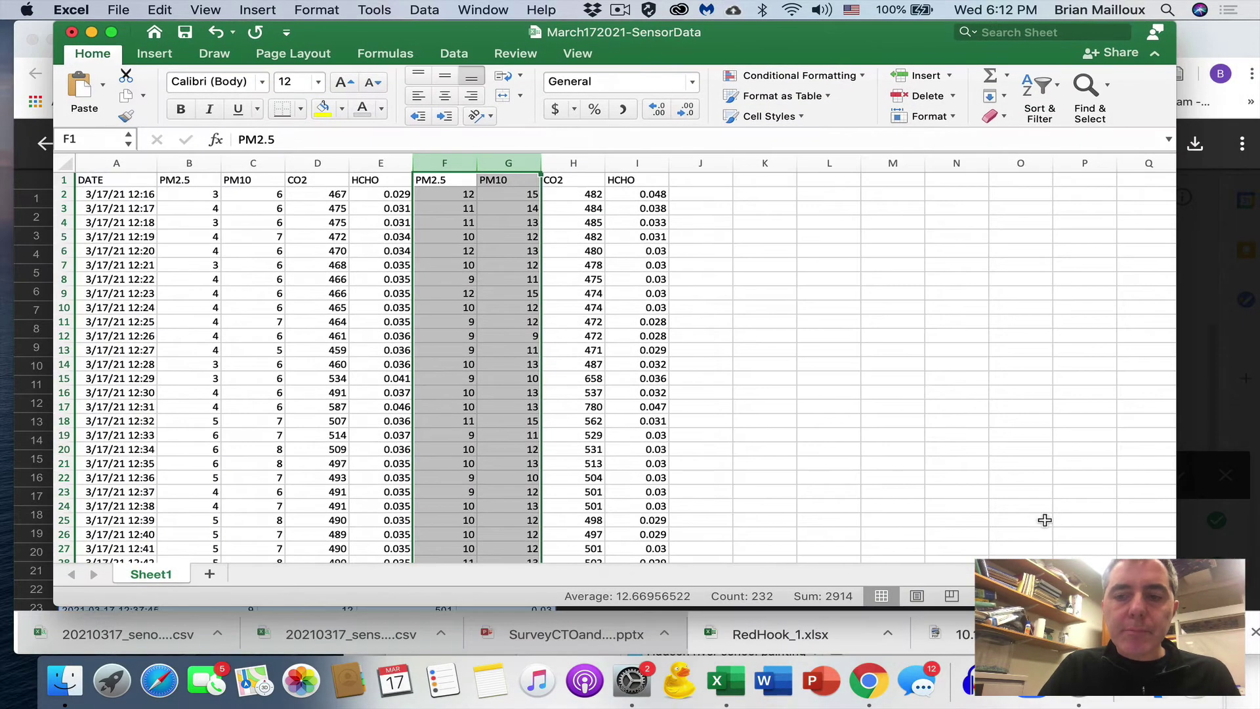
click(112, 32)
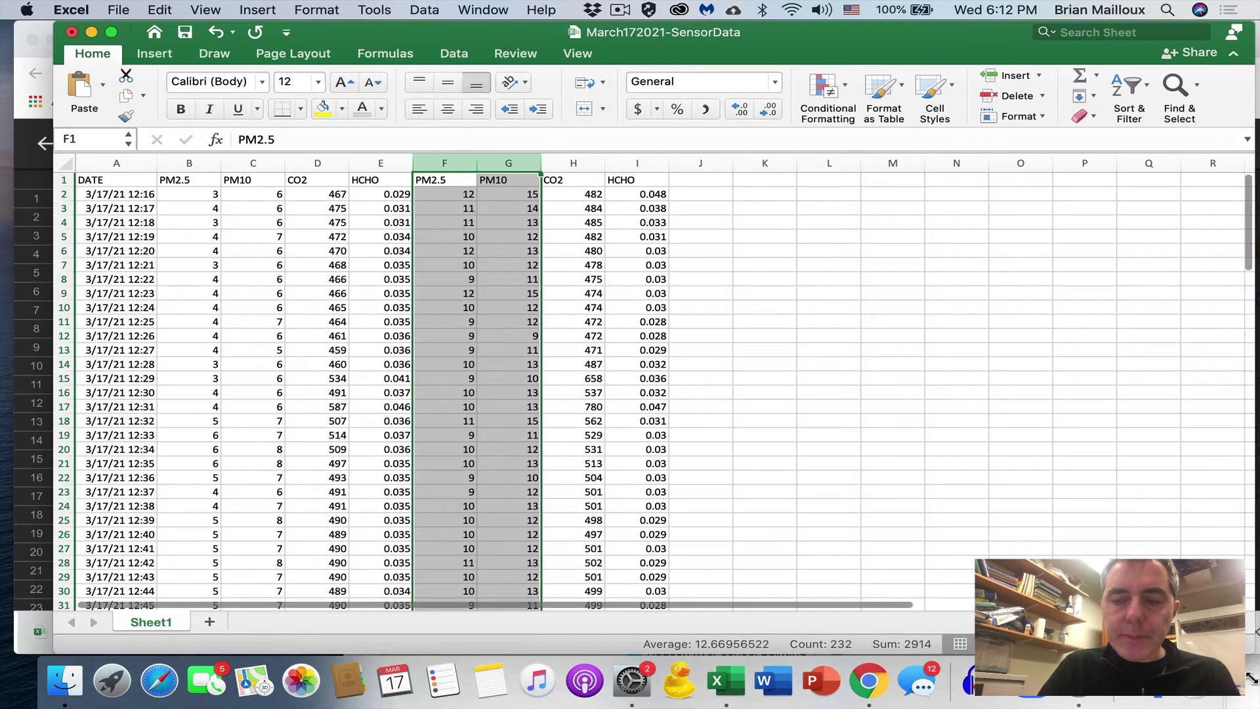
Step: Rename sensor-1 headers to PM2.5-S1, PM10-S1, CO2-S1 and delete sensor-1's HCHO column
click(190, 181)
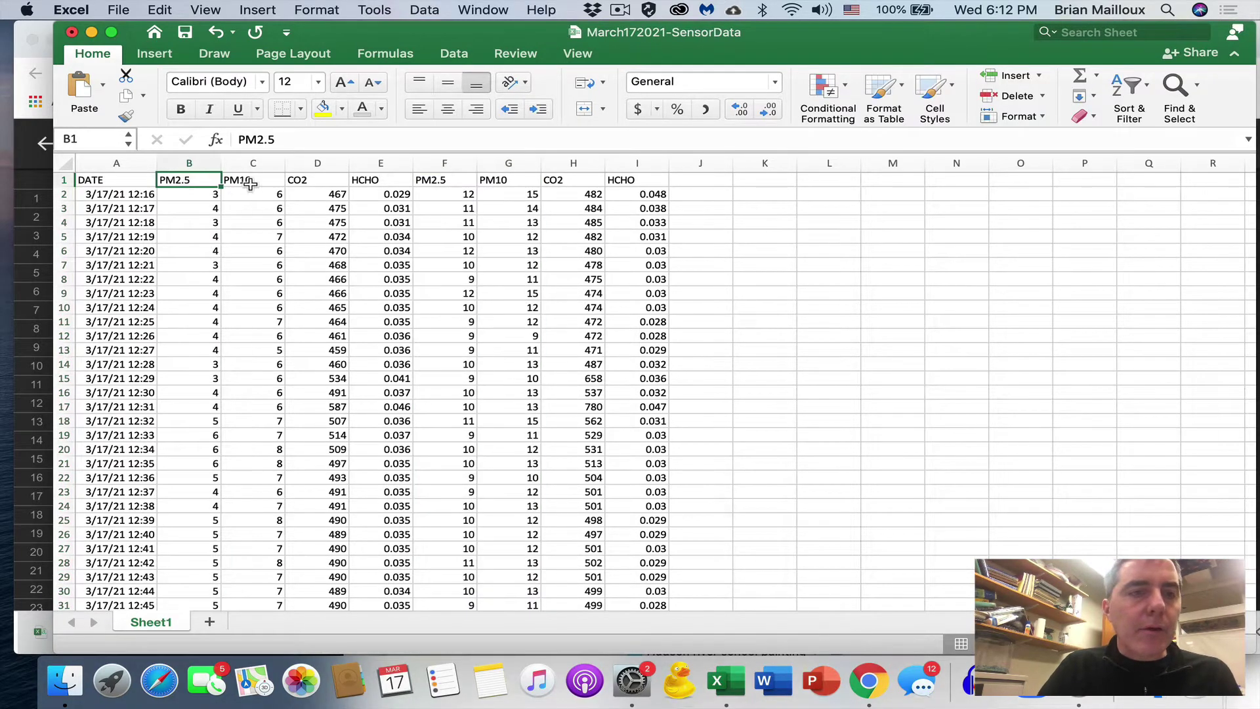
click(292, 141)
text(-)
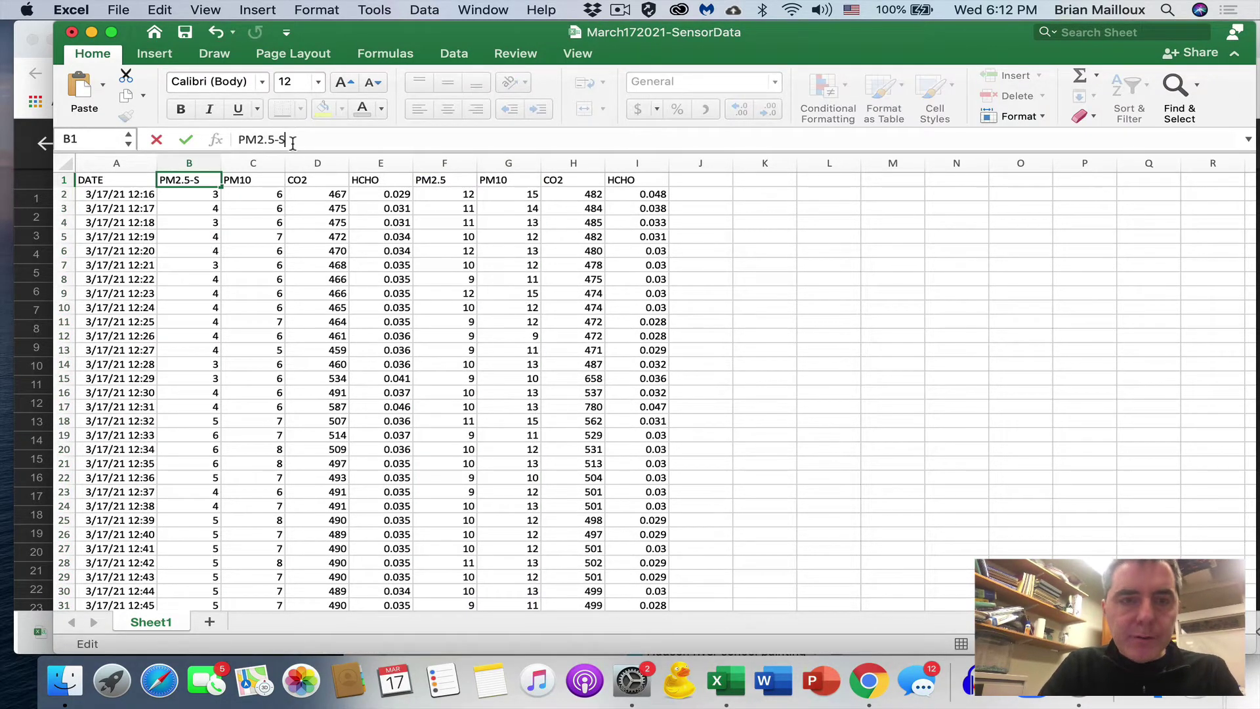
text(S1)
key(Tab)
click(292, 140)
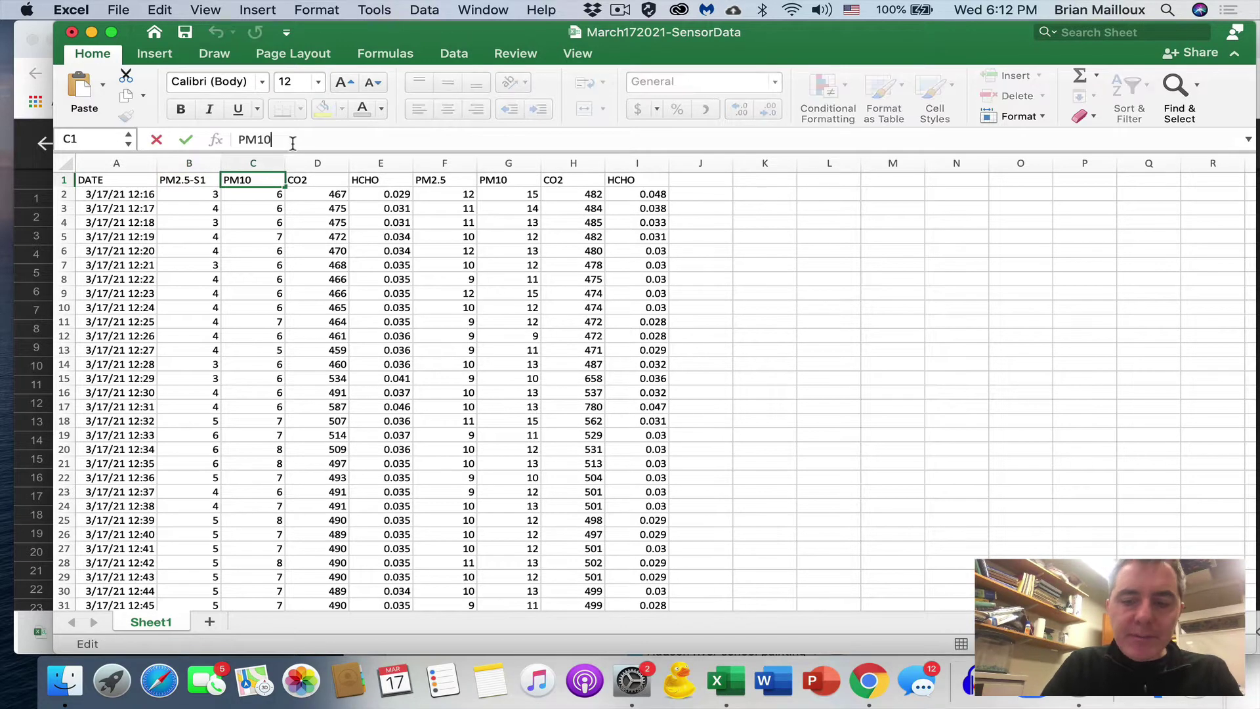
text(-S1)
key(Tab)
click(293, 142)
text(-)
key(Tab)
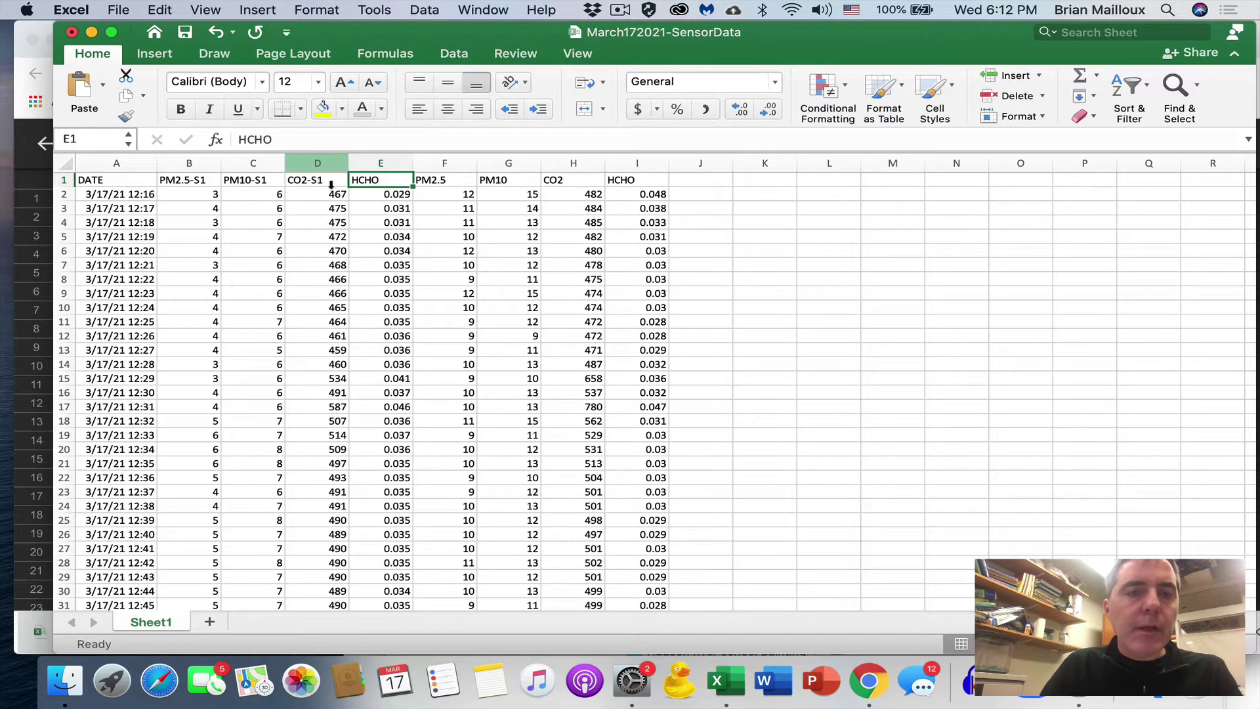
click(380, 162)
click(1011, 96)
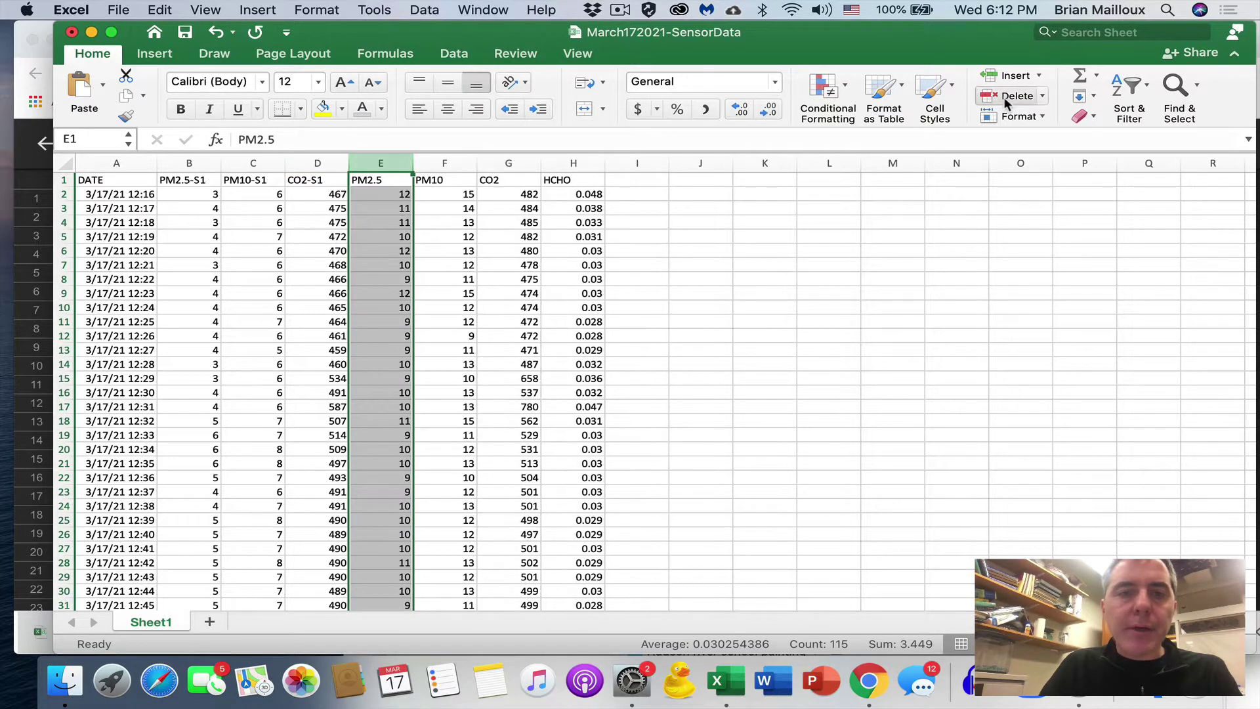
Step: Rename sensor-2 headers to PM2.5-S2, PM10-S2 and CO2-S2
click(371, 180)
click(323, 136)
text(-S2)
key(Tab)
click(323, 137)
text(-)
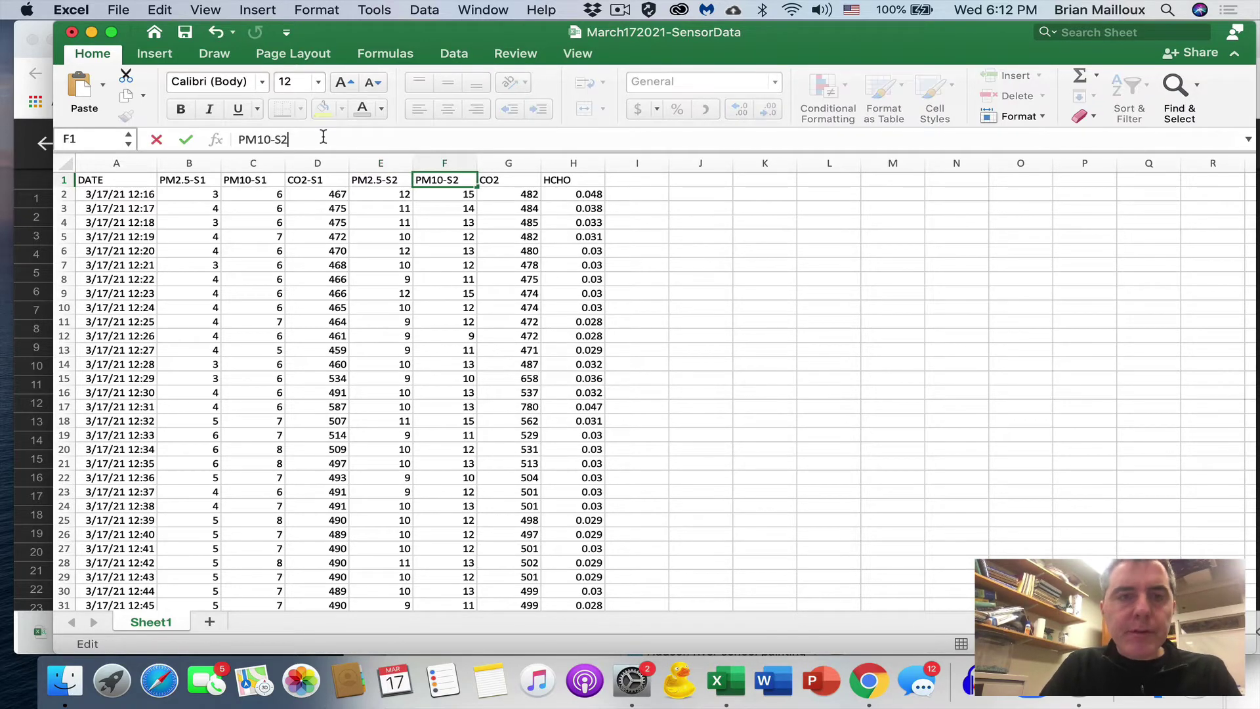
key(Tab)
click(323, 137)
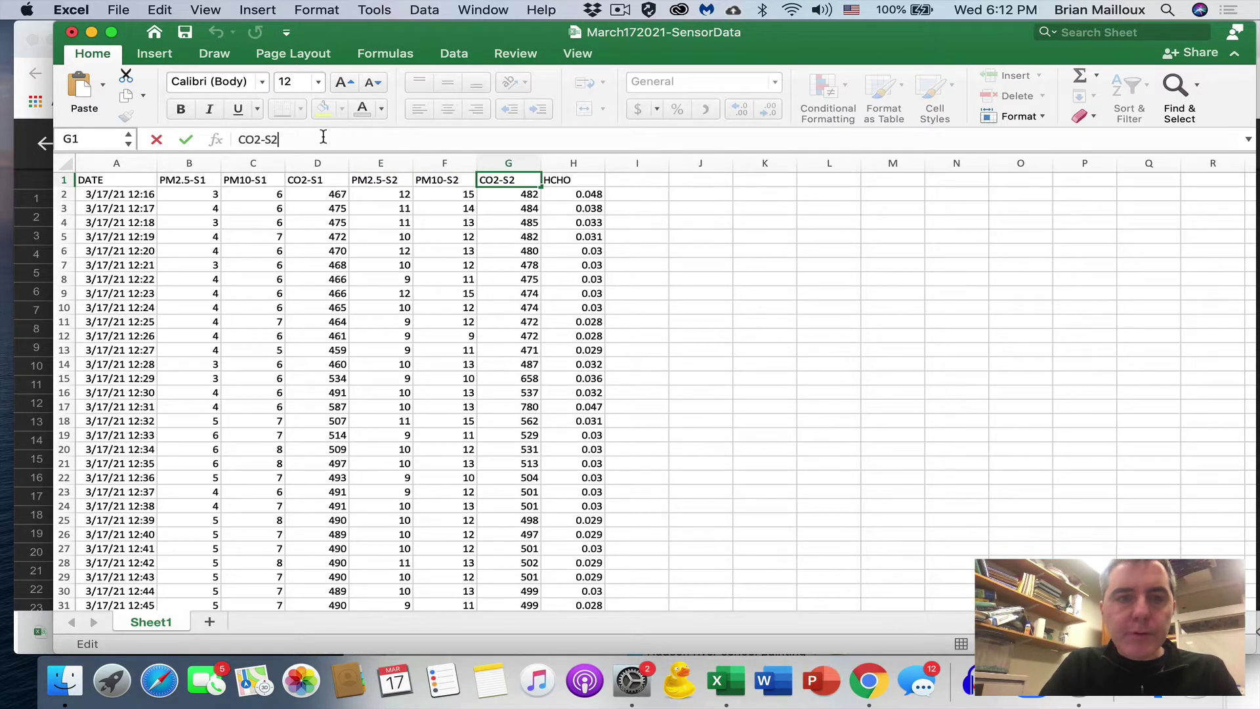
text(-S2)
click(568, 250)
click(571, 164)
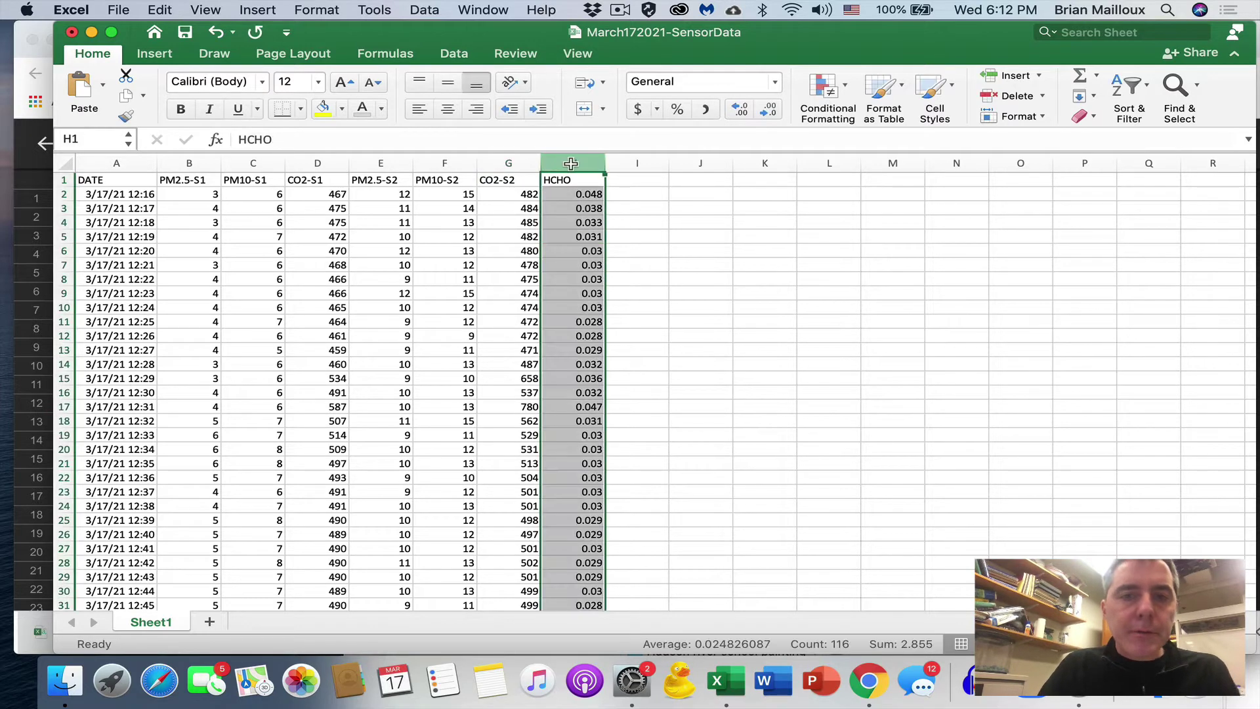
Step: Delete the remaining HCHO column and select the early readings starting at A2
click(994, 96)
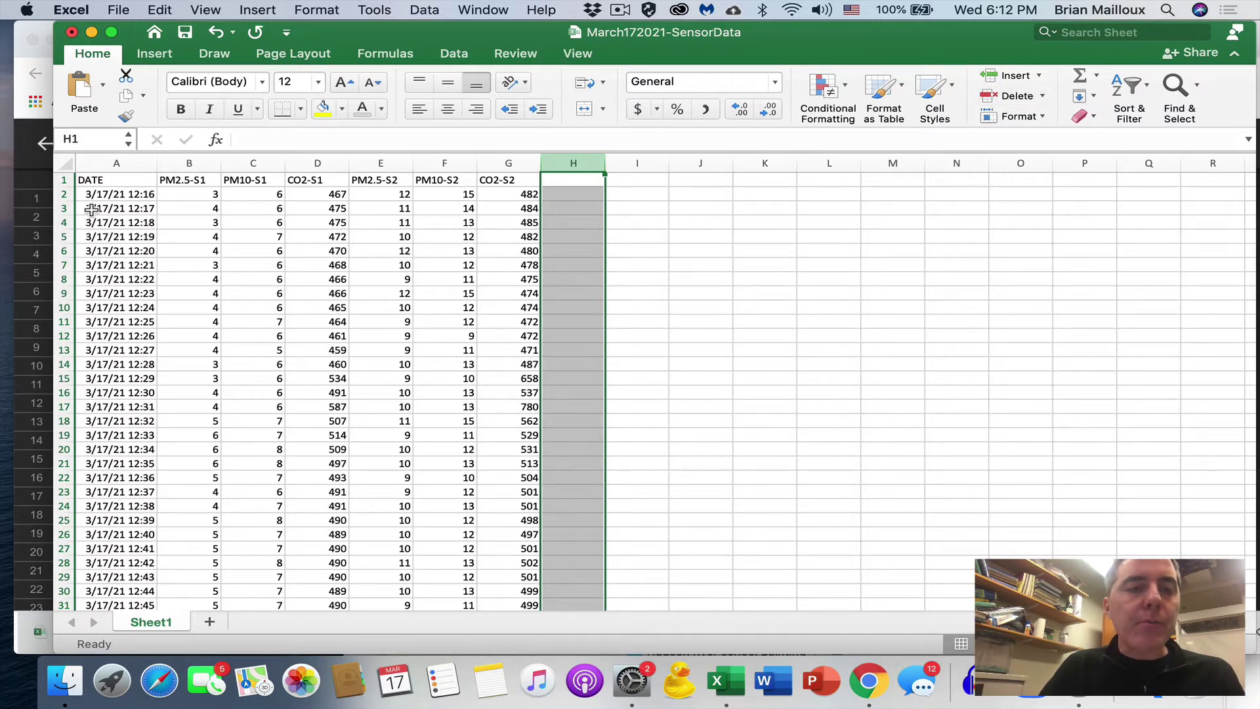
drag(90, 197, 495, 272)
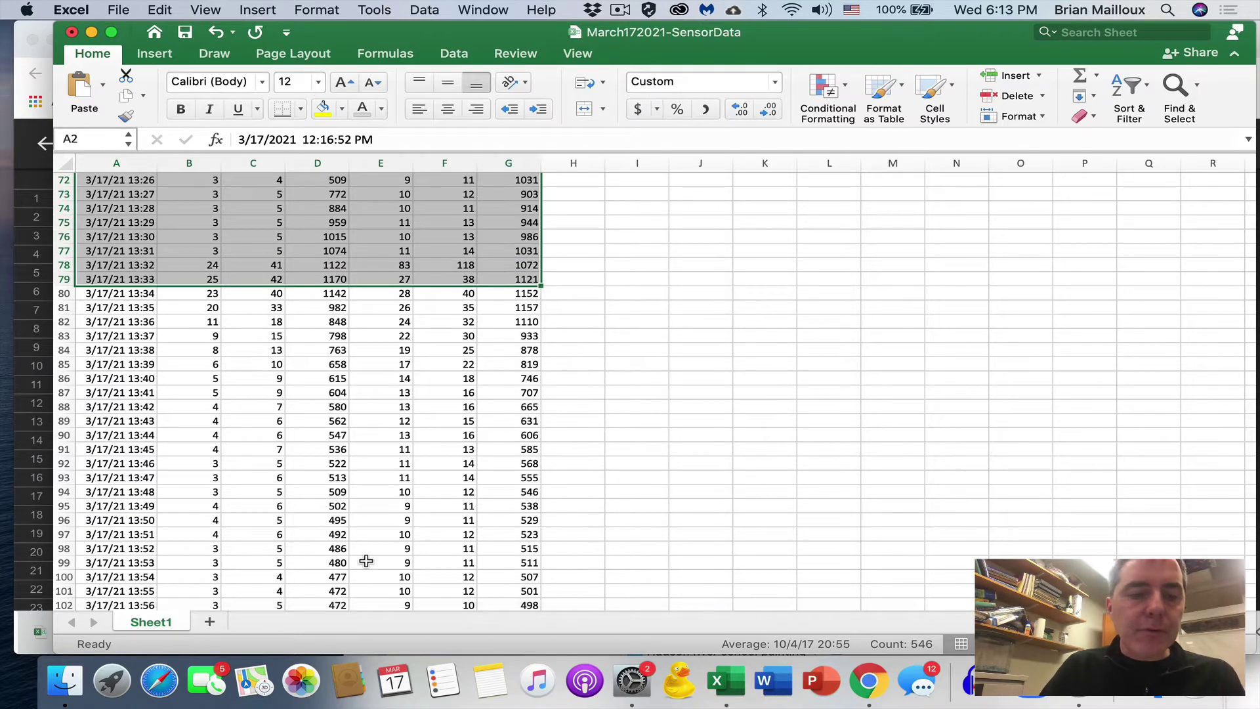
Step: Make a copy of the data sheet using Move or Copy with Create a copy
right_click(160, 621)
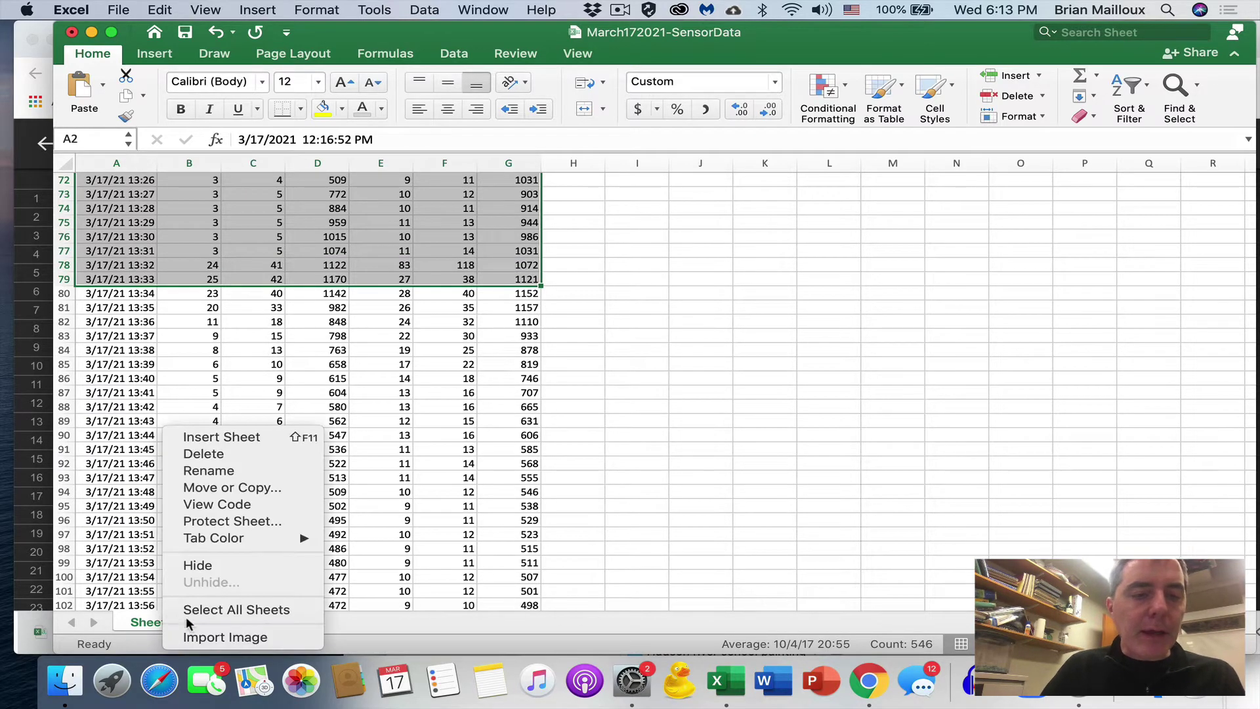
click(223, 508)
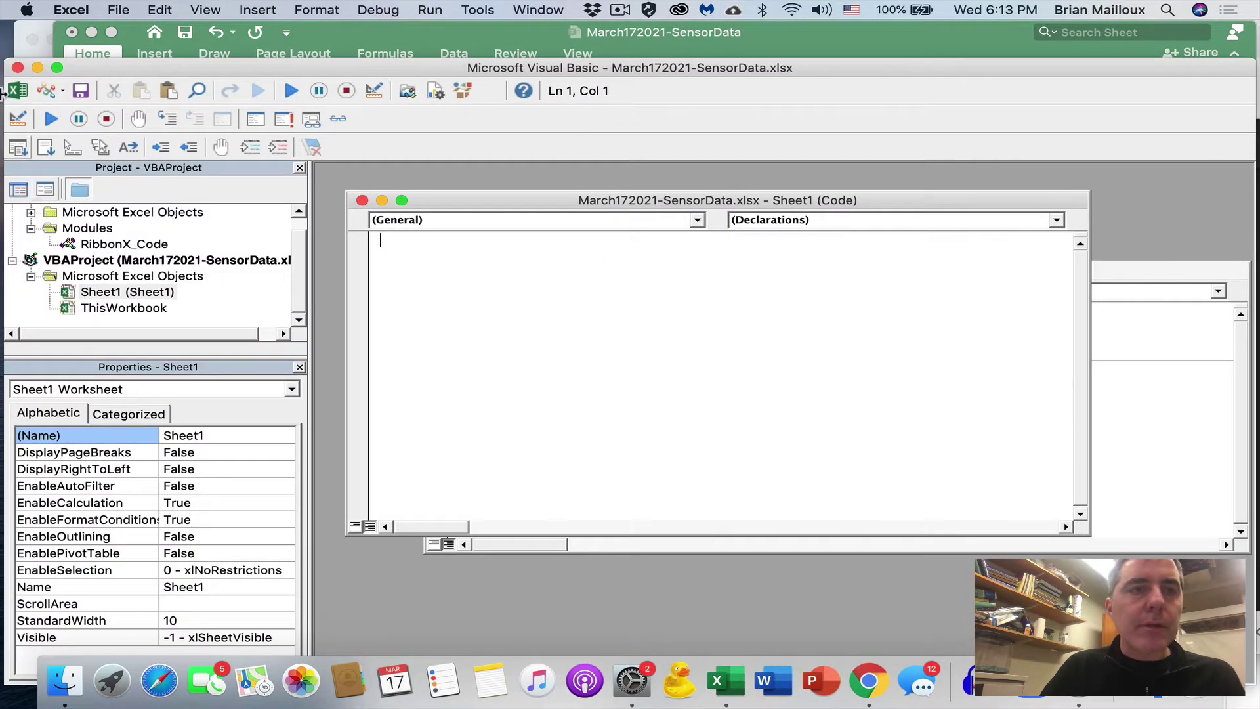
click(17, 67)
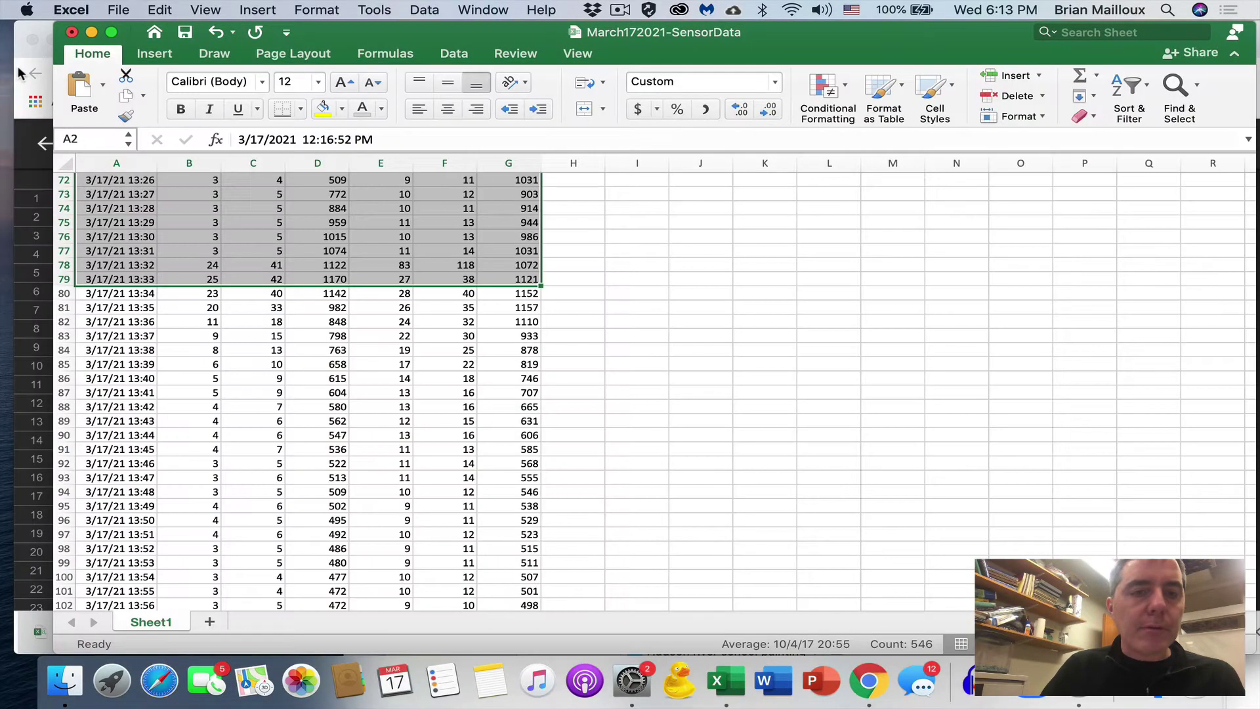
right_click(150, 622)
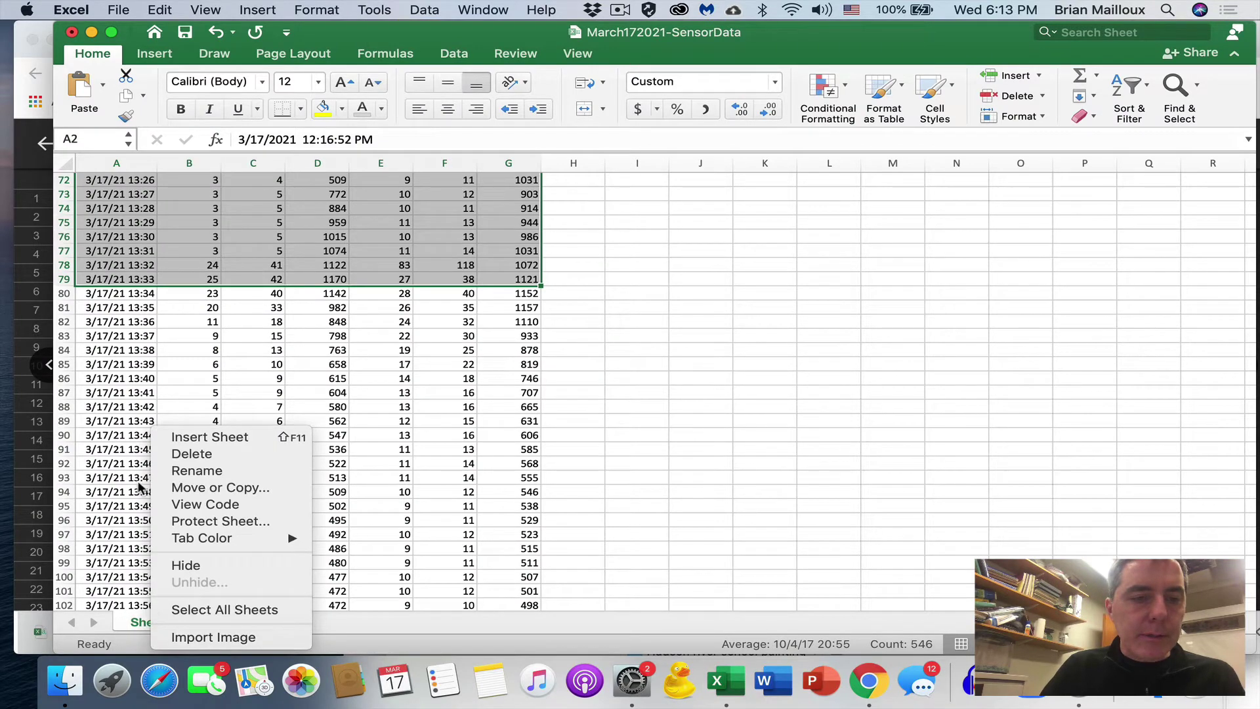
click(180, 487)
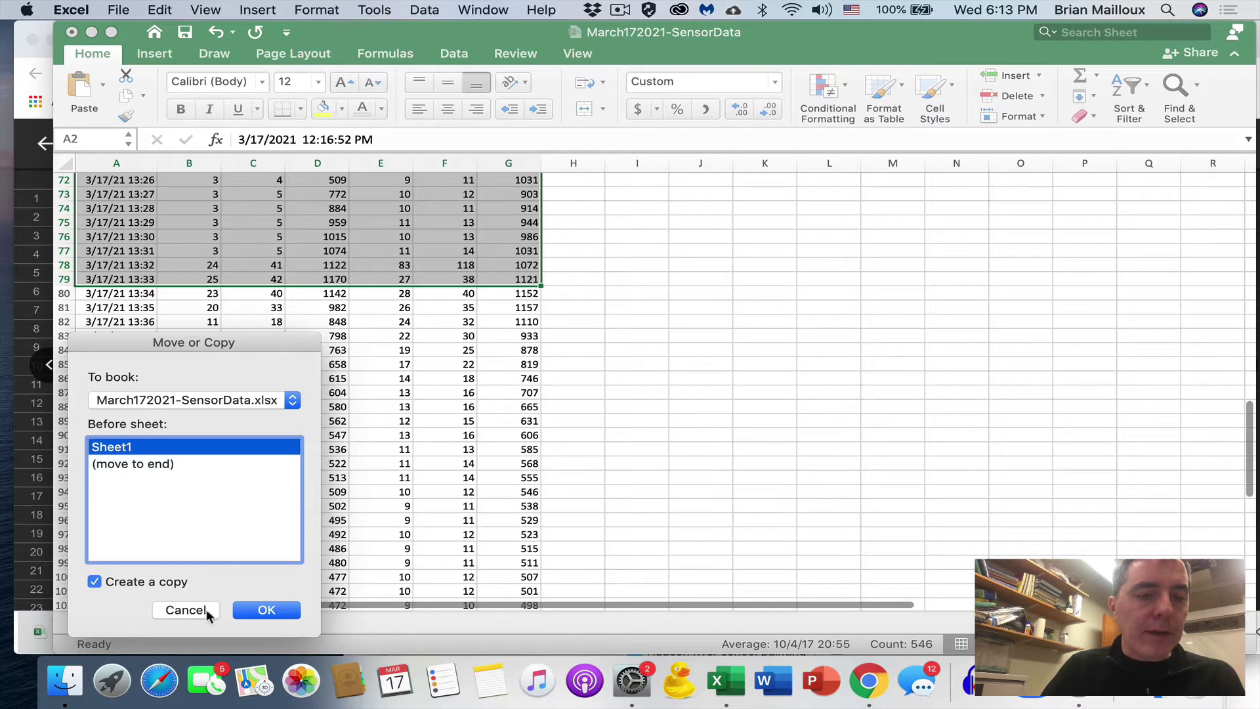
click(266, 611)
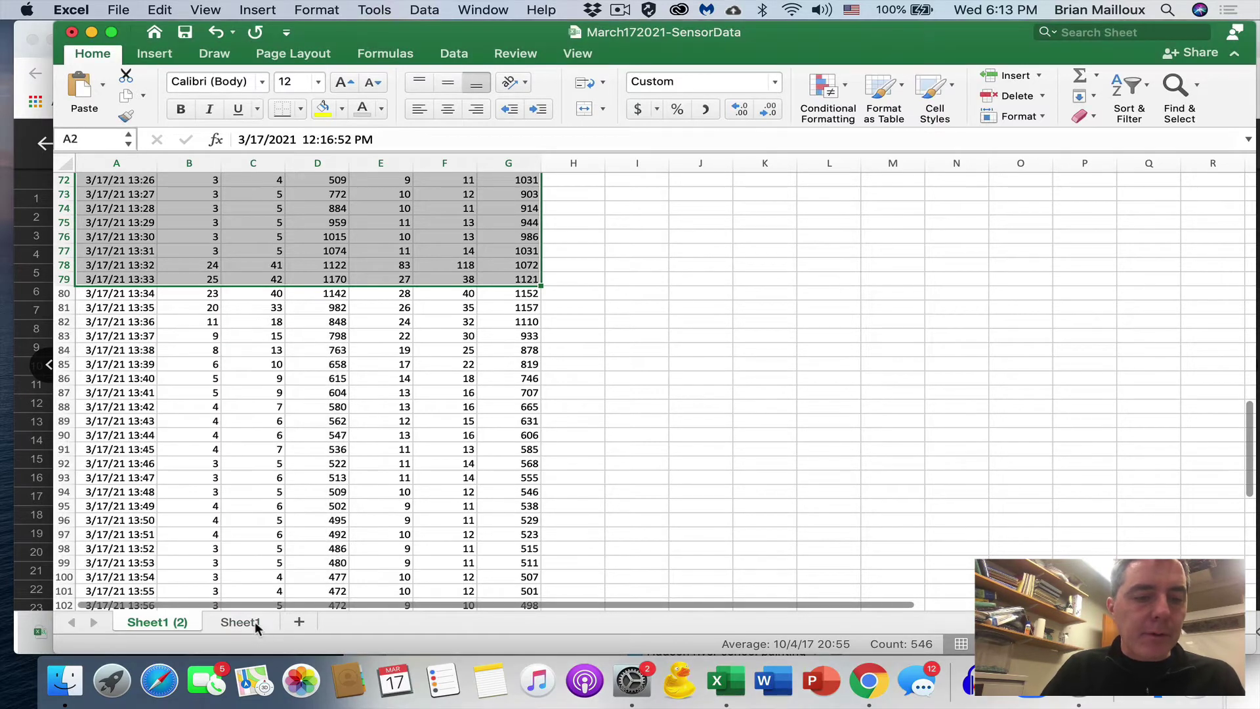
Step: Name the sheets RawData 03172021 and Analysis 03172021
double_click(253, 622)
text(Raw)
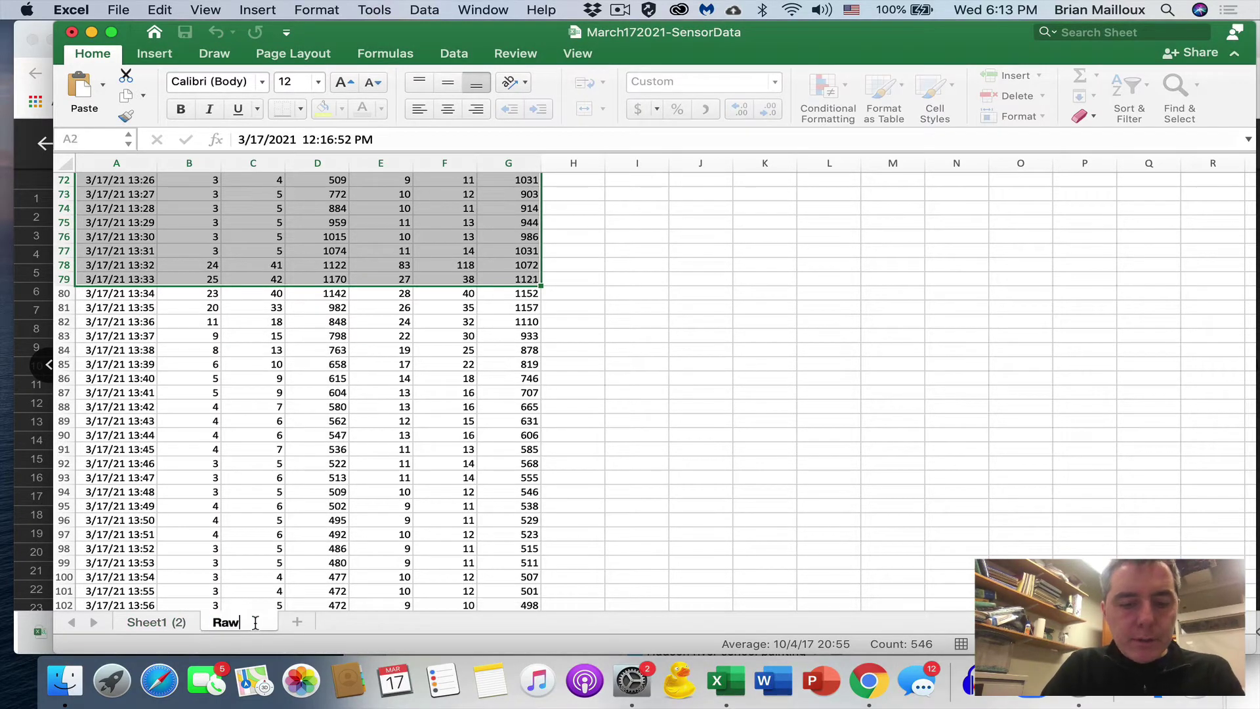
text(Data 03172021)
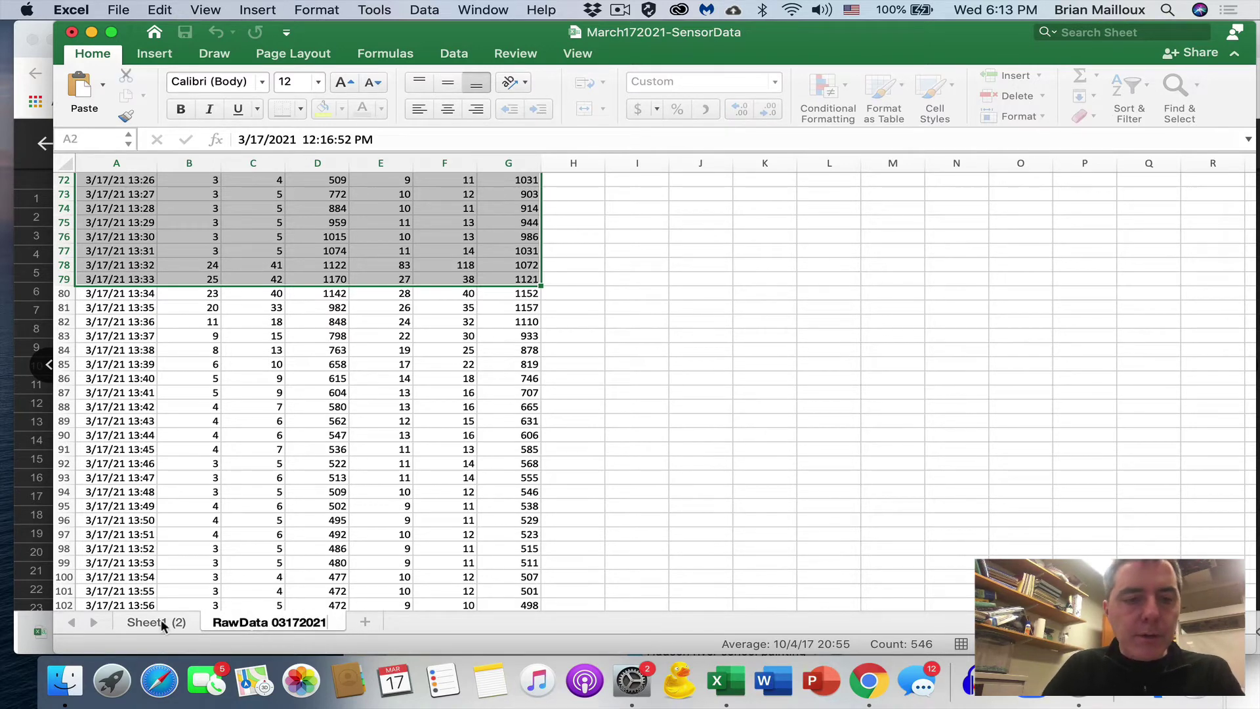
double_click(159, 620)
text(Analysis 03172021)
key(Return)
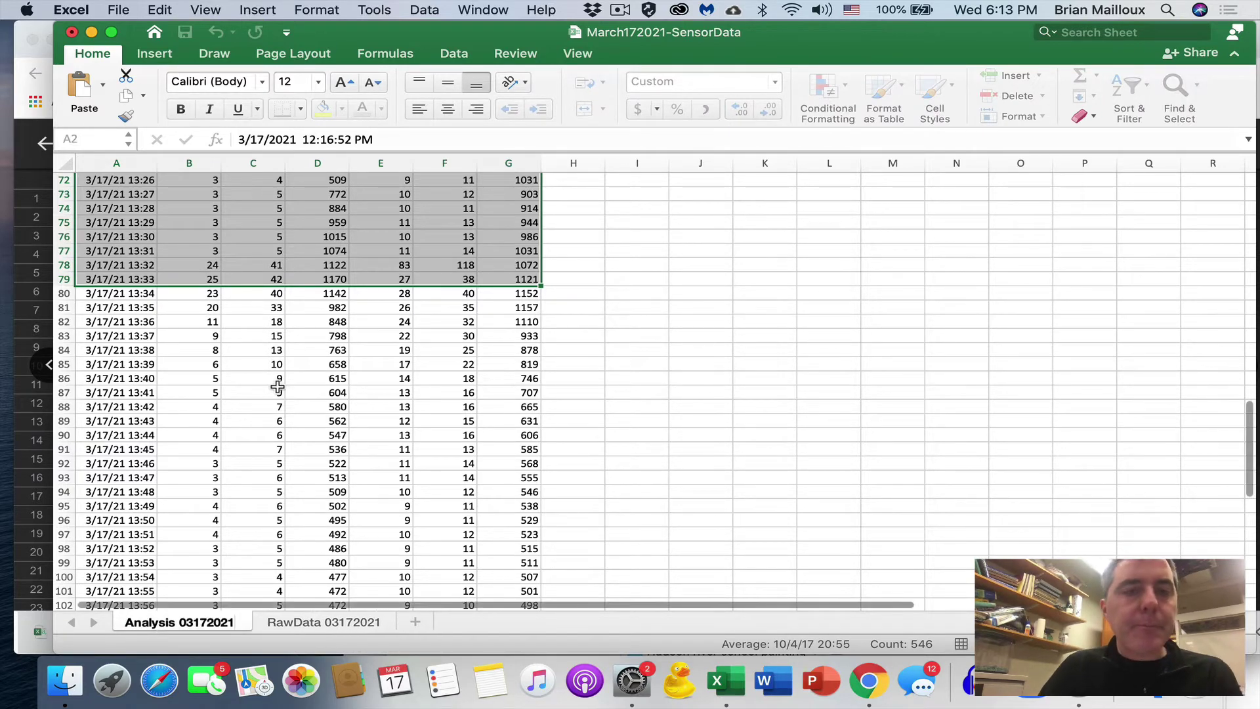
Step: On Analysis 03172021, delete rows 2–80 across columns A–G, the readings before 13:35
click(278, 384)
scroll(269, 385, up, 20)
drag(118, 193, 482, 446)
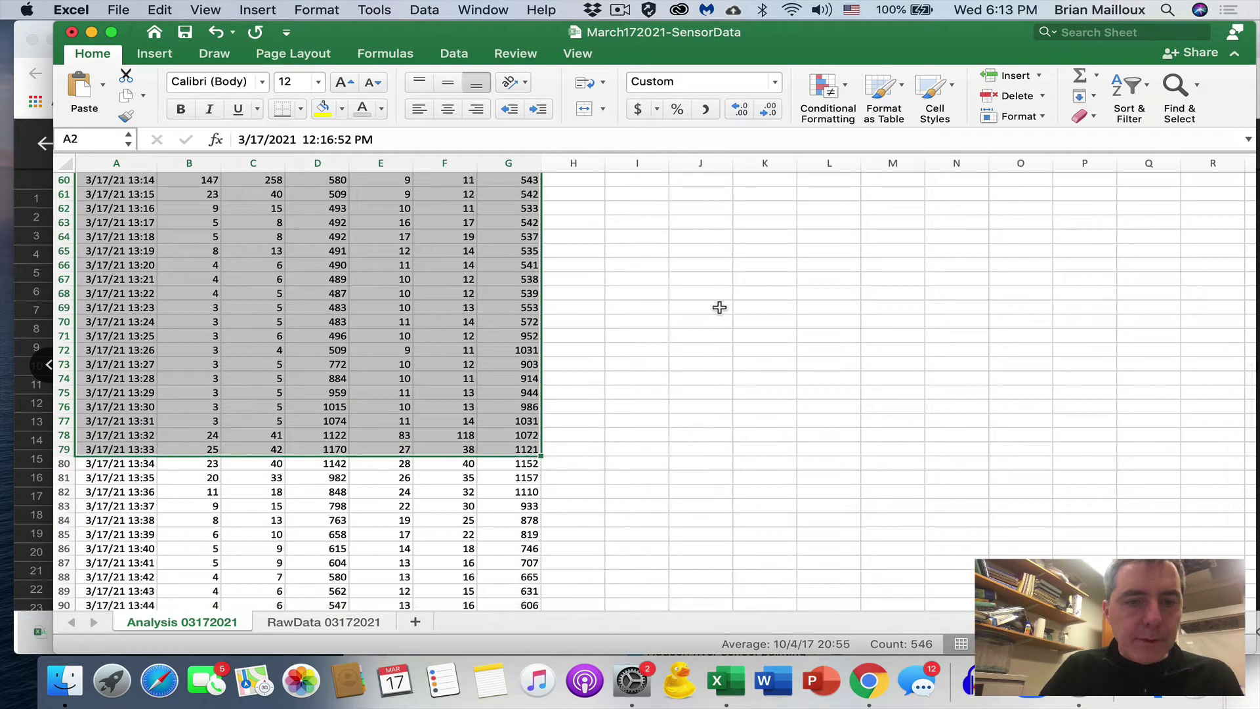
shift+click(528, 464)
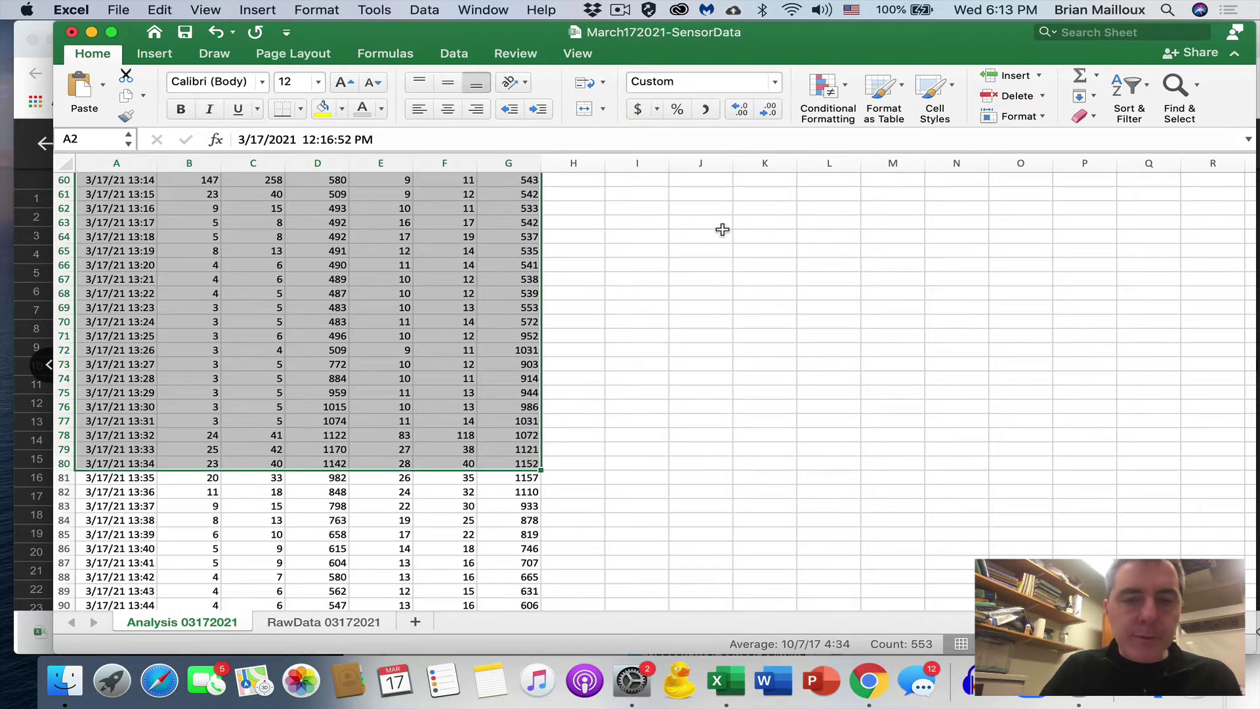
click(1008, 98)
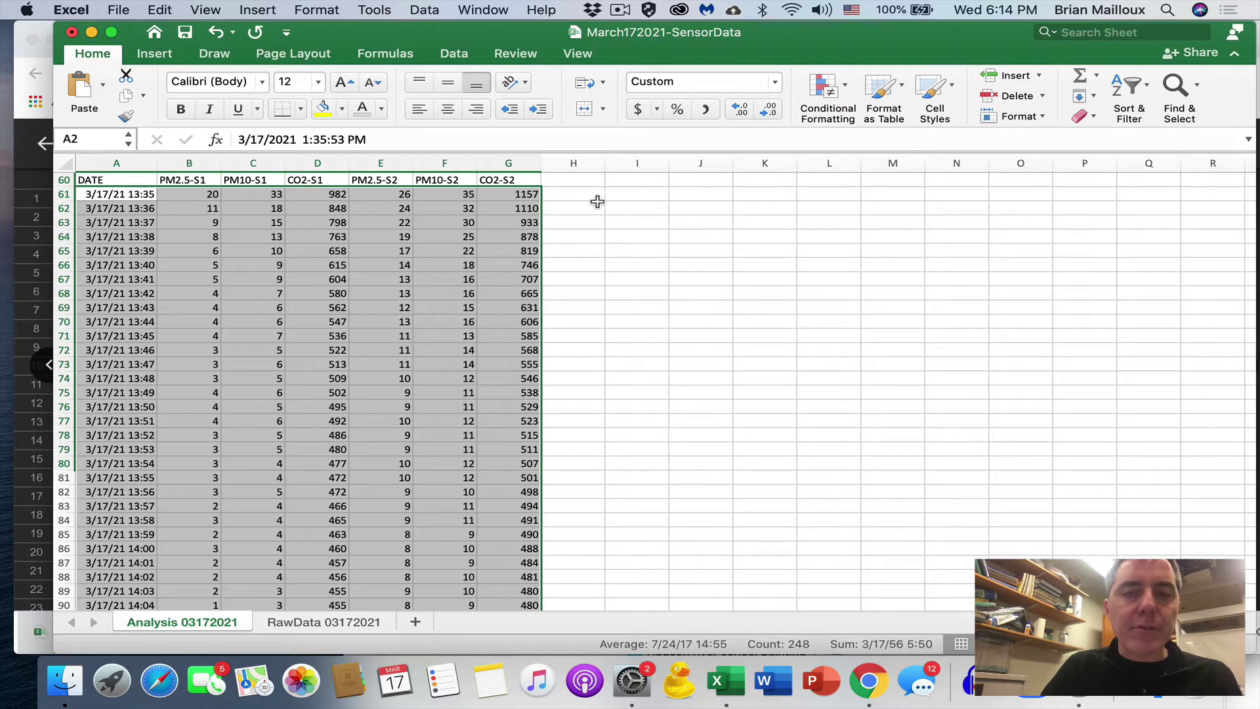
Step: Add a right-aligned 'Natural Log Background Subtract' header in J1 and 'Elapsed Time' in K1
click(640, 182)
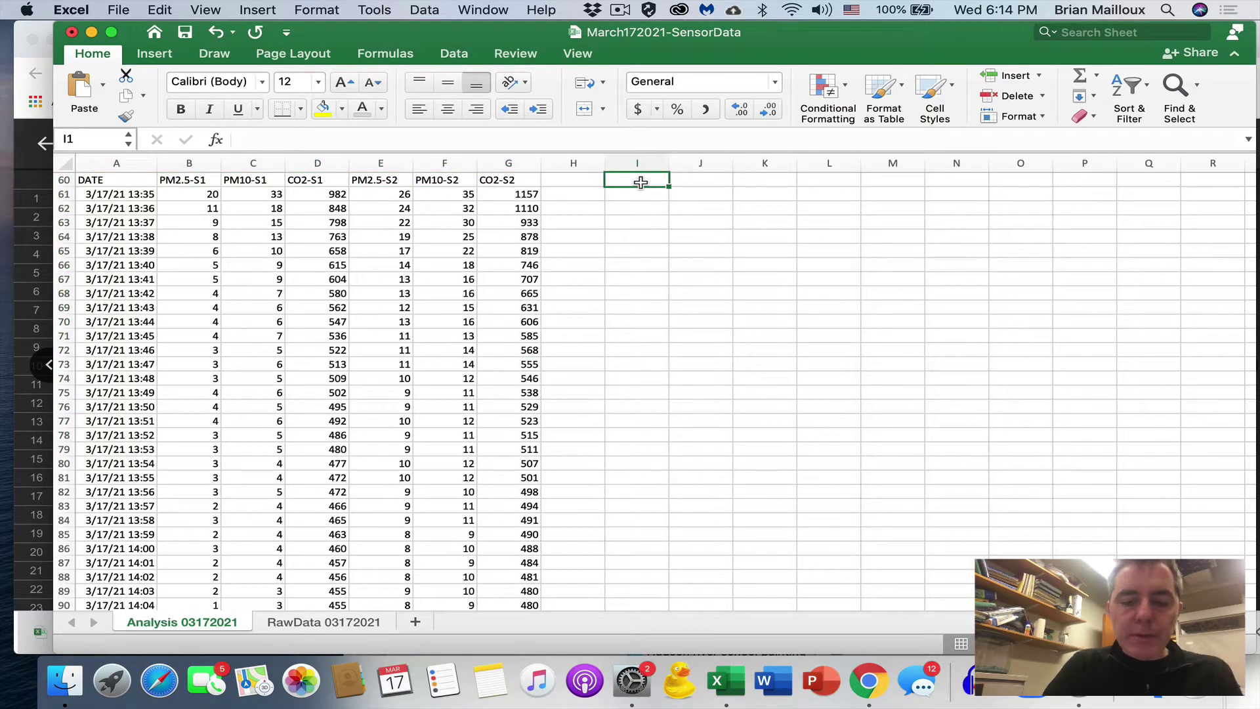
text(Natural Log Backgro)
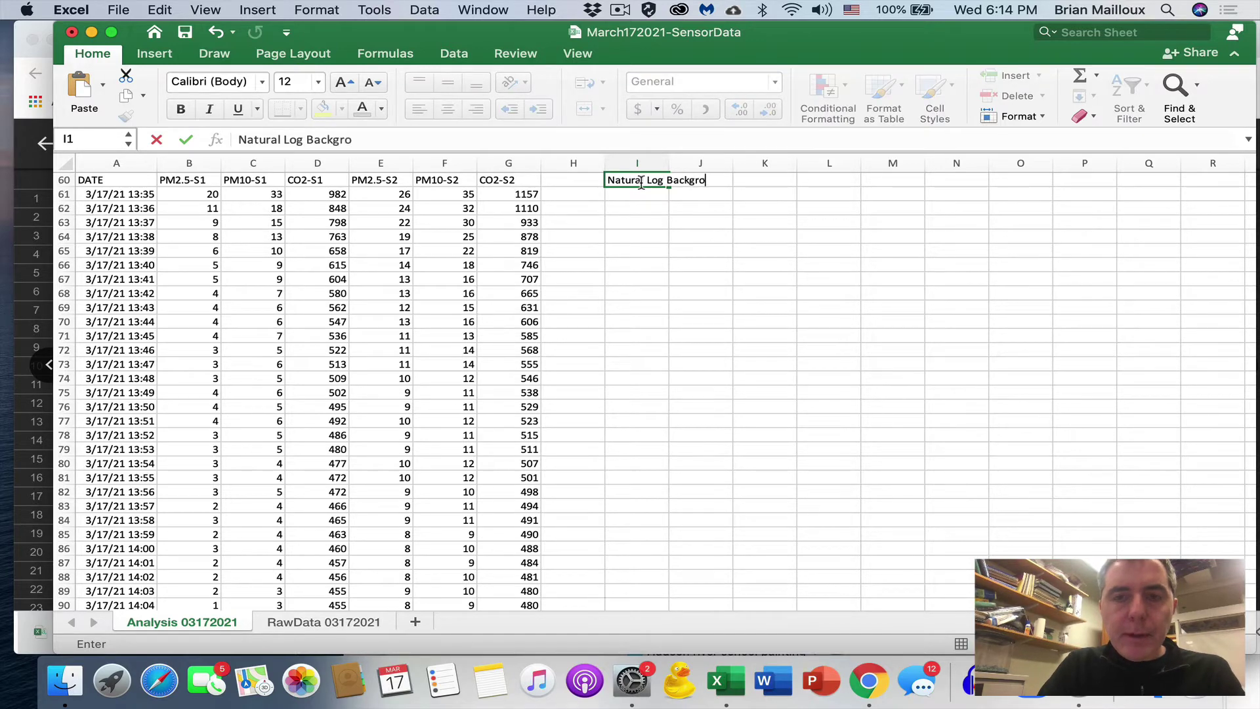
text(und Subtract)
key(Return)
click(656, 183)
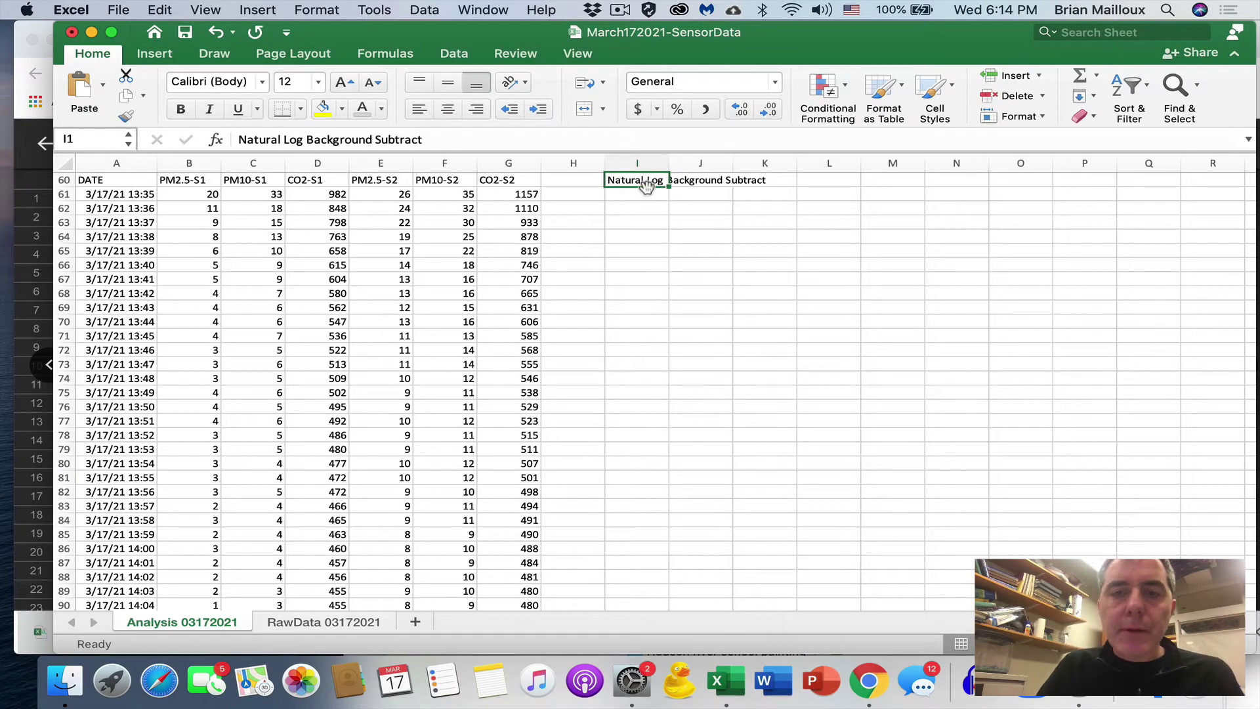
drag(647, 187, 700, 183)
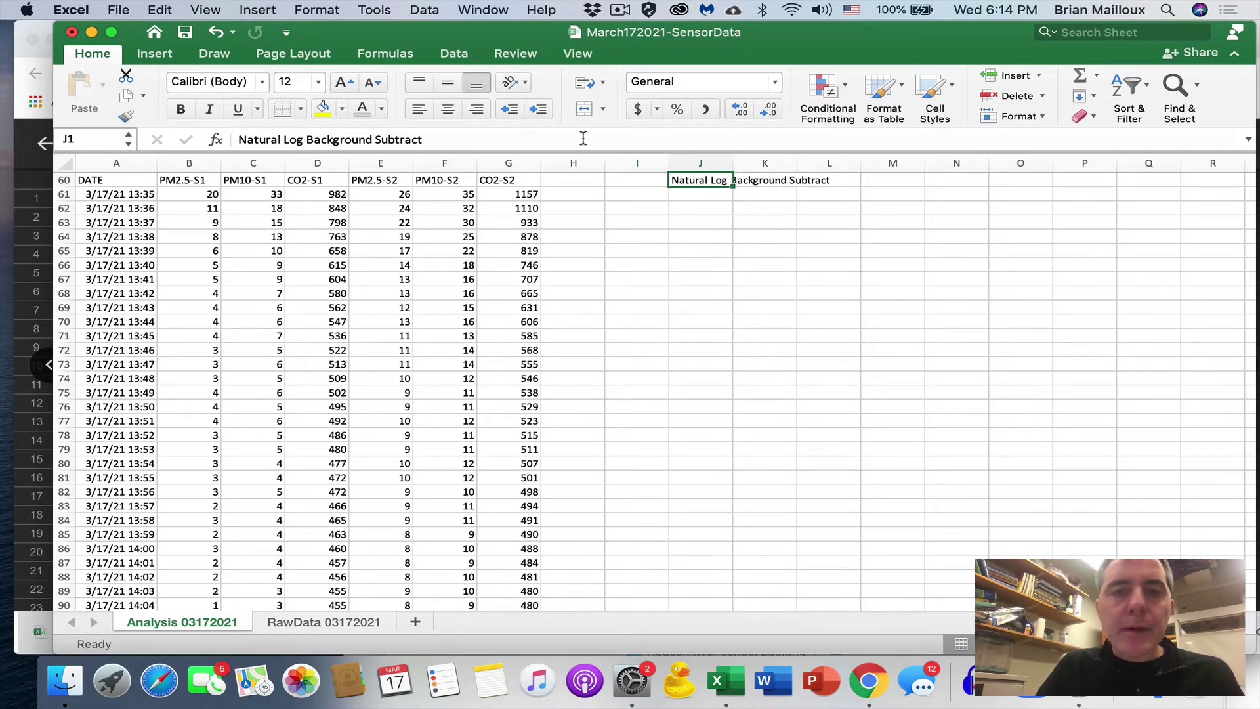
click(479, 108)
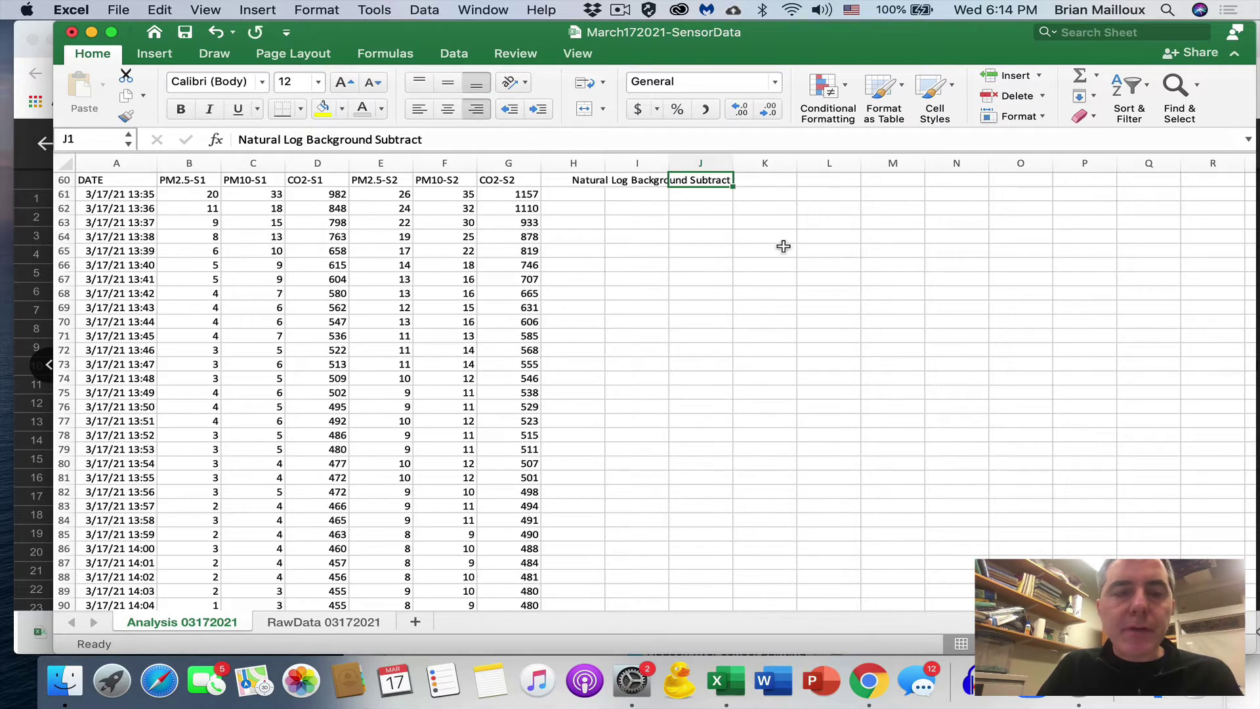
click(769, 177)
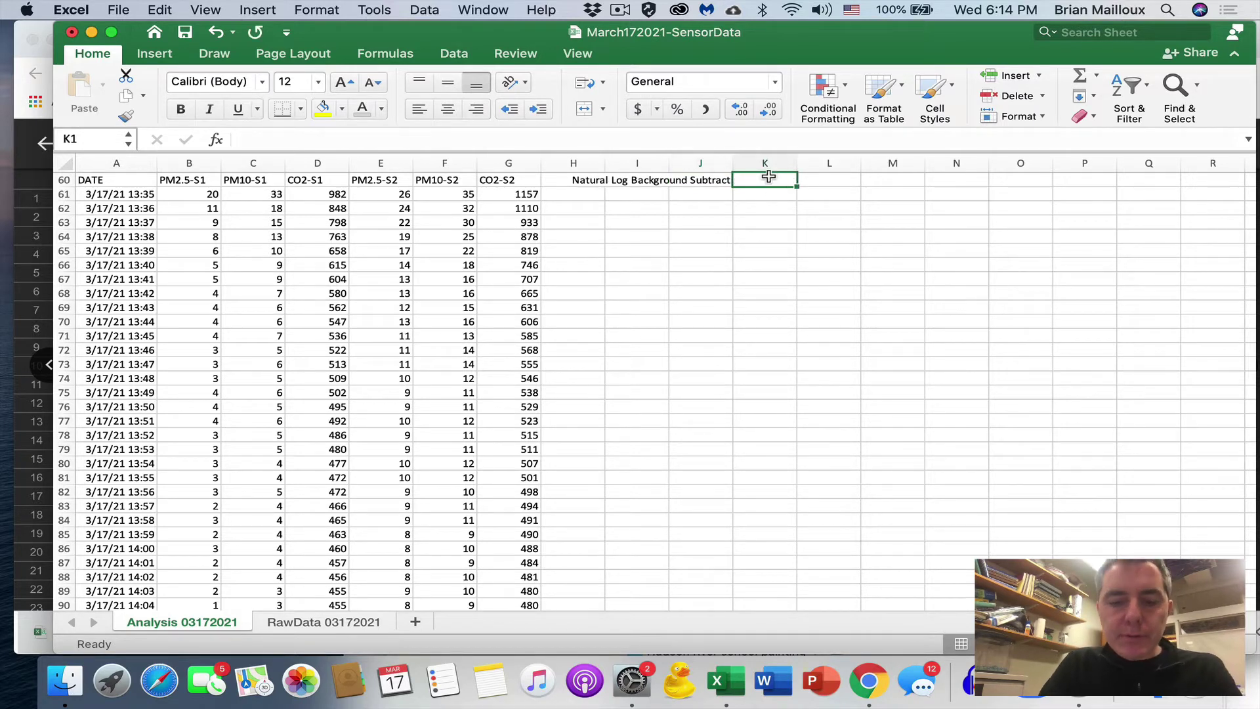
text(Elapsed Time)
key(Return)
Step: Enter the elapsed-hours formula =(A2-$A$2)*24 in K2
text(=)
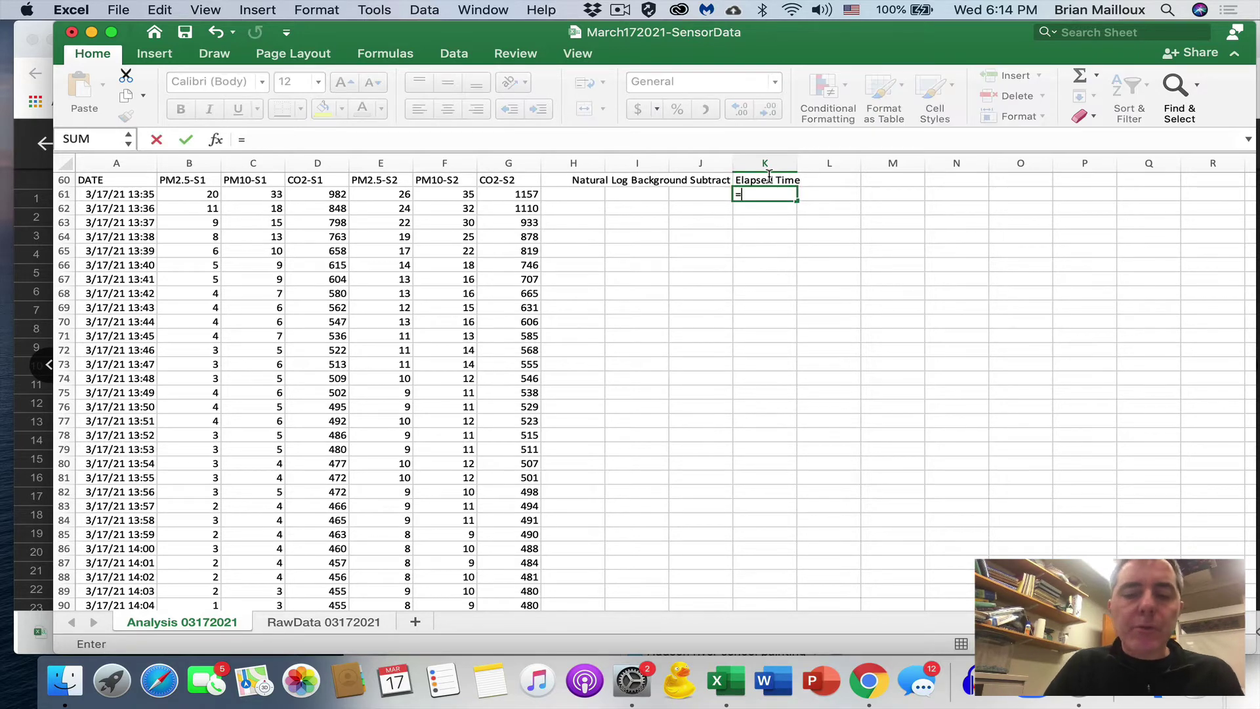
text(()
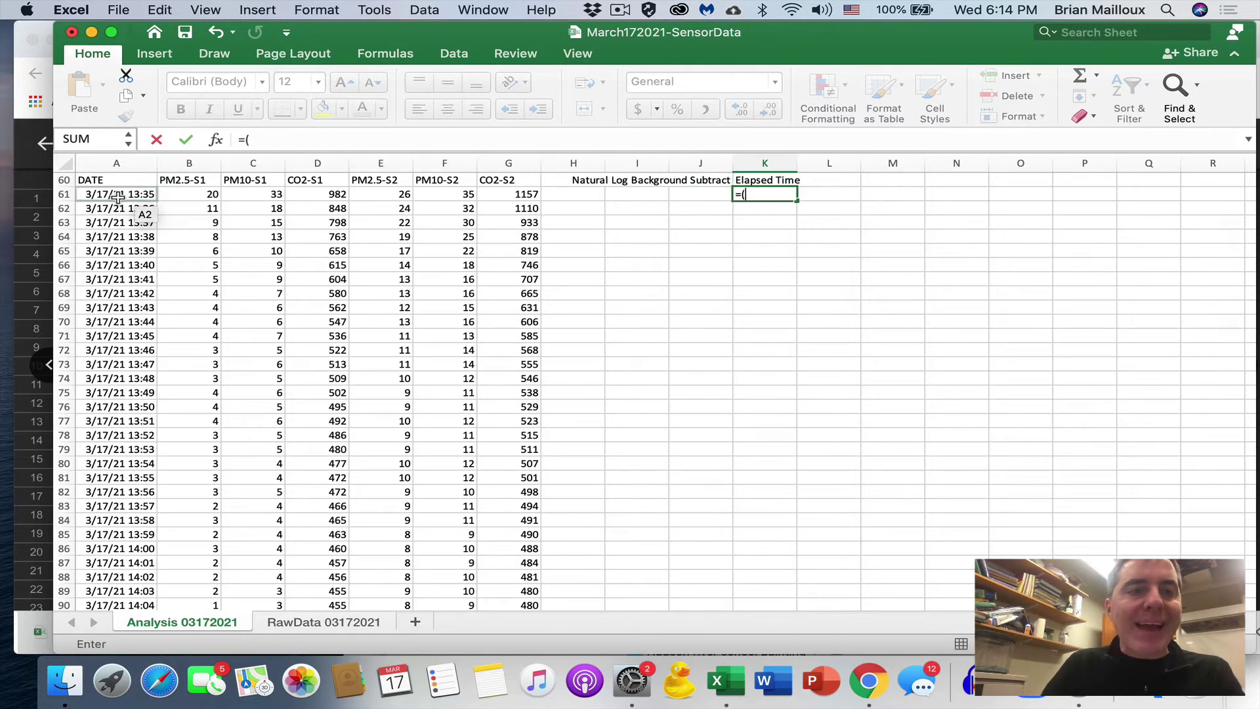
click(118, 195)
text(-)
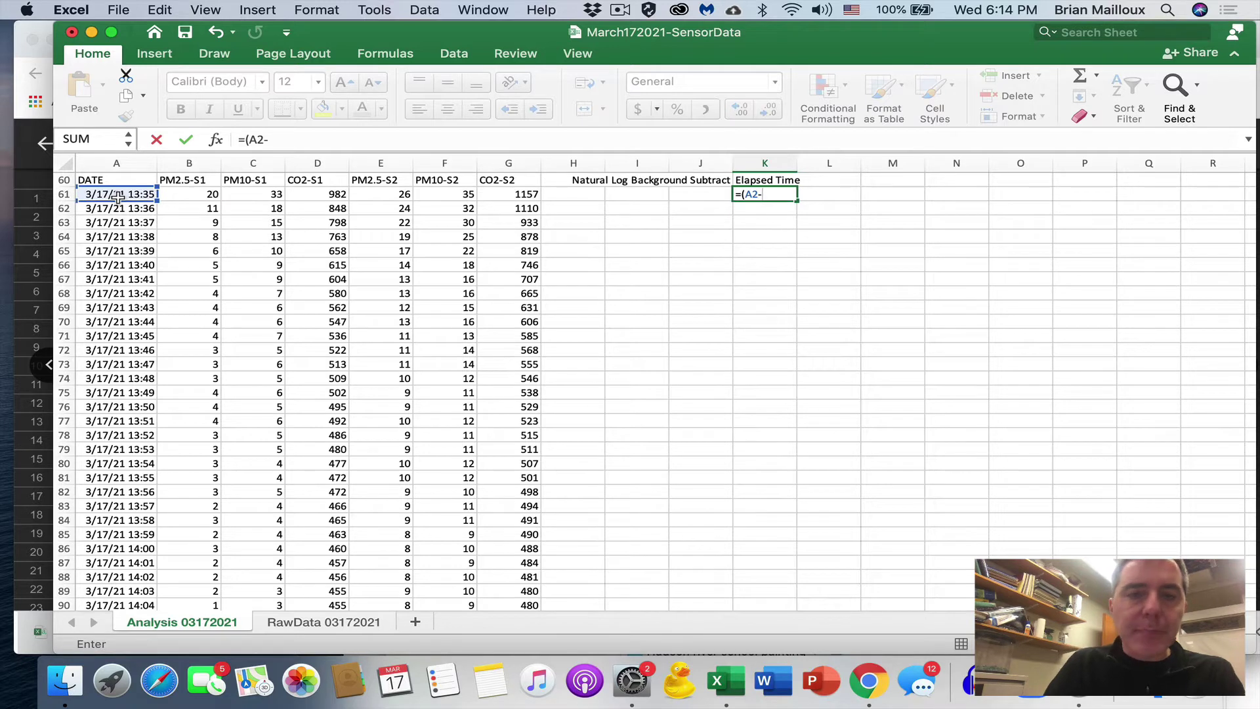
click(118, 196)
text()*24)
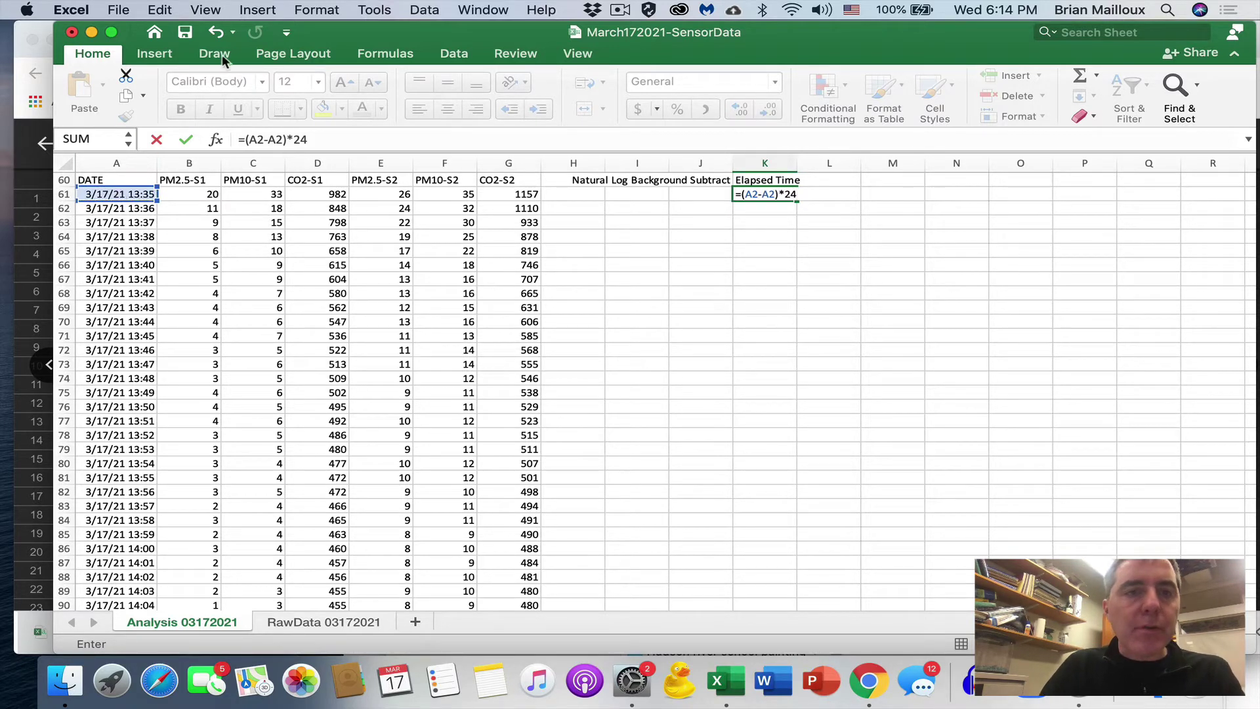
click(271, 139)
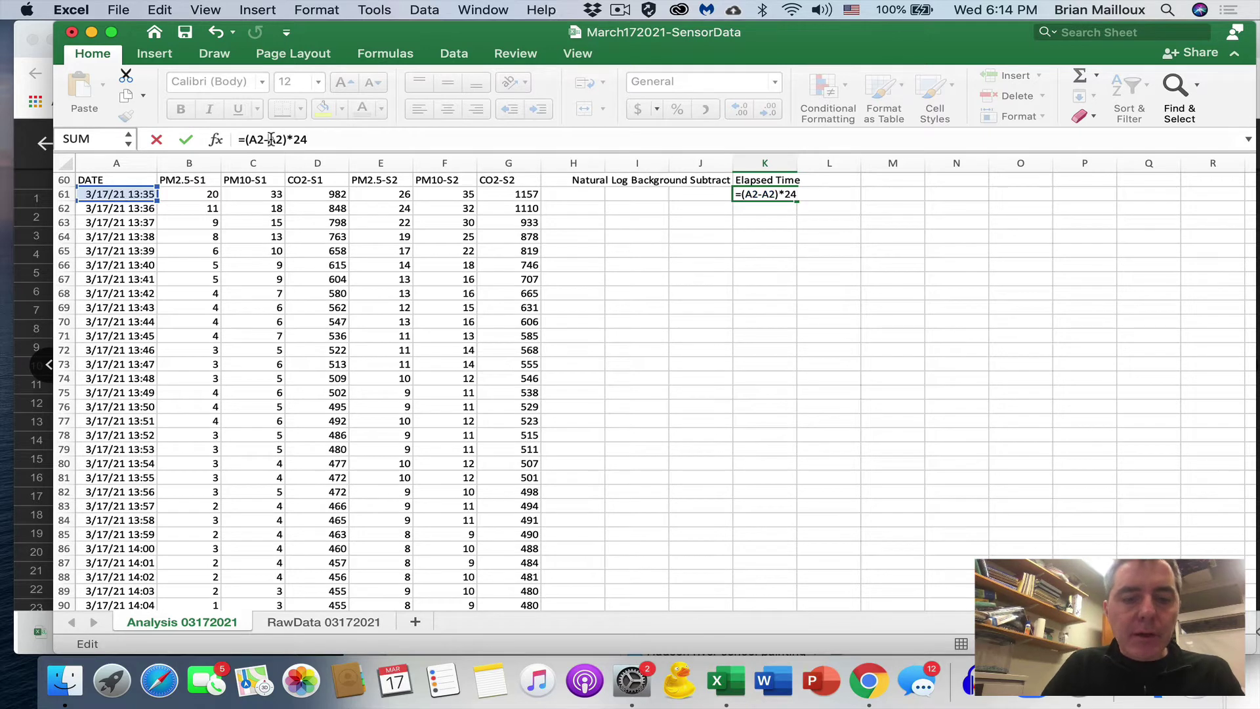
text($)
key(Right)
text($)
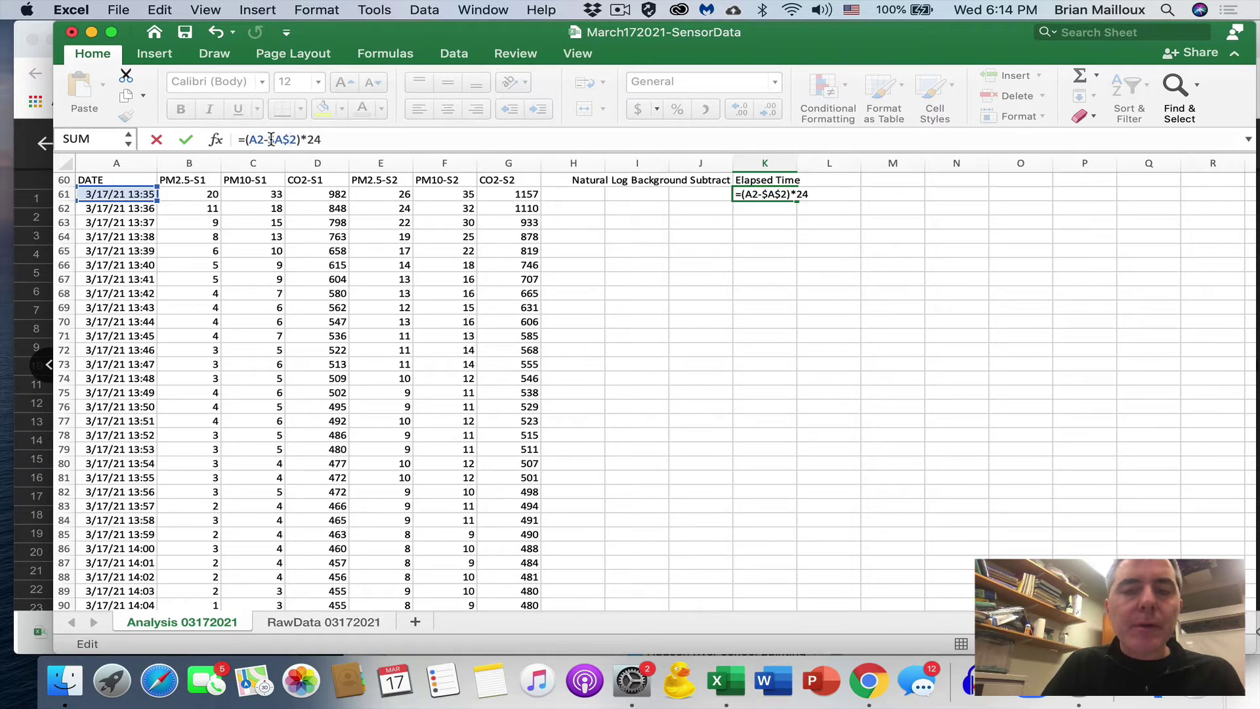
key(Return)
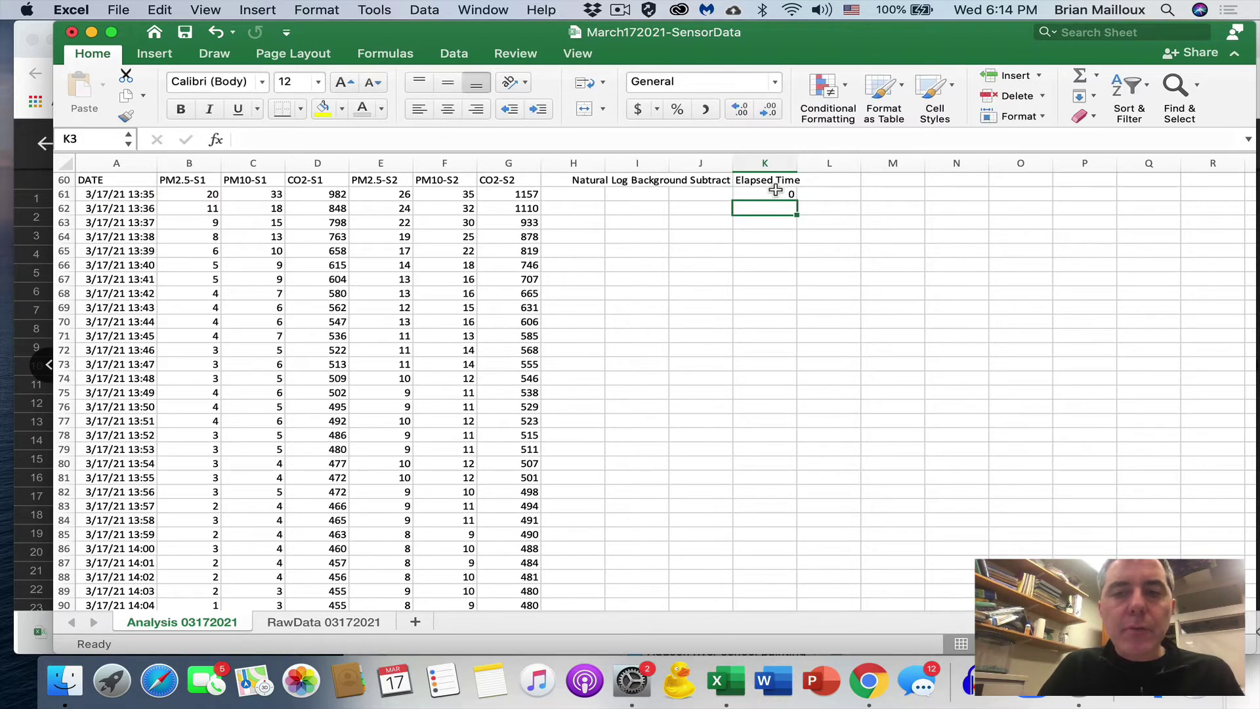
Step: Fill the K2 elapsed-time formula down the column and clear leftover values in row 37
click(763, 194)
drag(797, 201, 774, 345)
drag(396, 350, 516, 355)
key(Delete)
Step: Insert an empty column K before Elapsed Time, shifting it to column L
scroll(591, 346, up, 10)
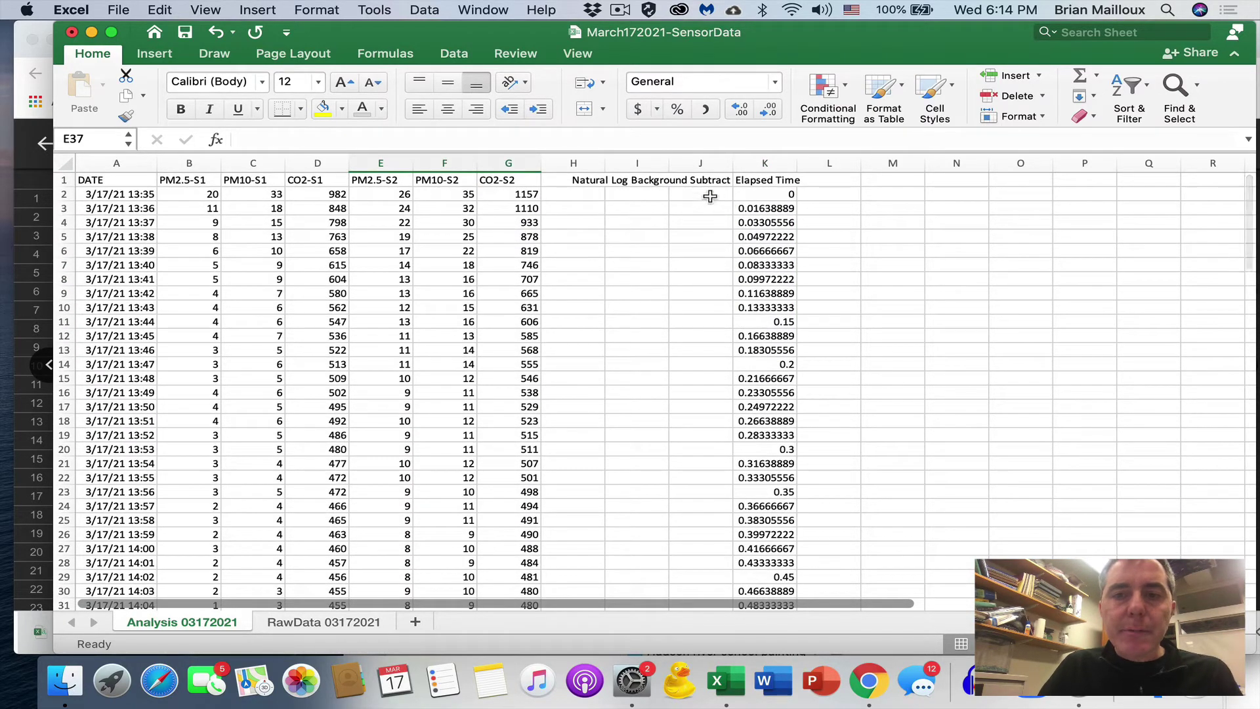
click(701, 182)
click(754, 168)
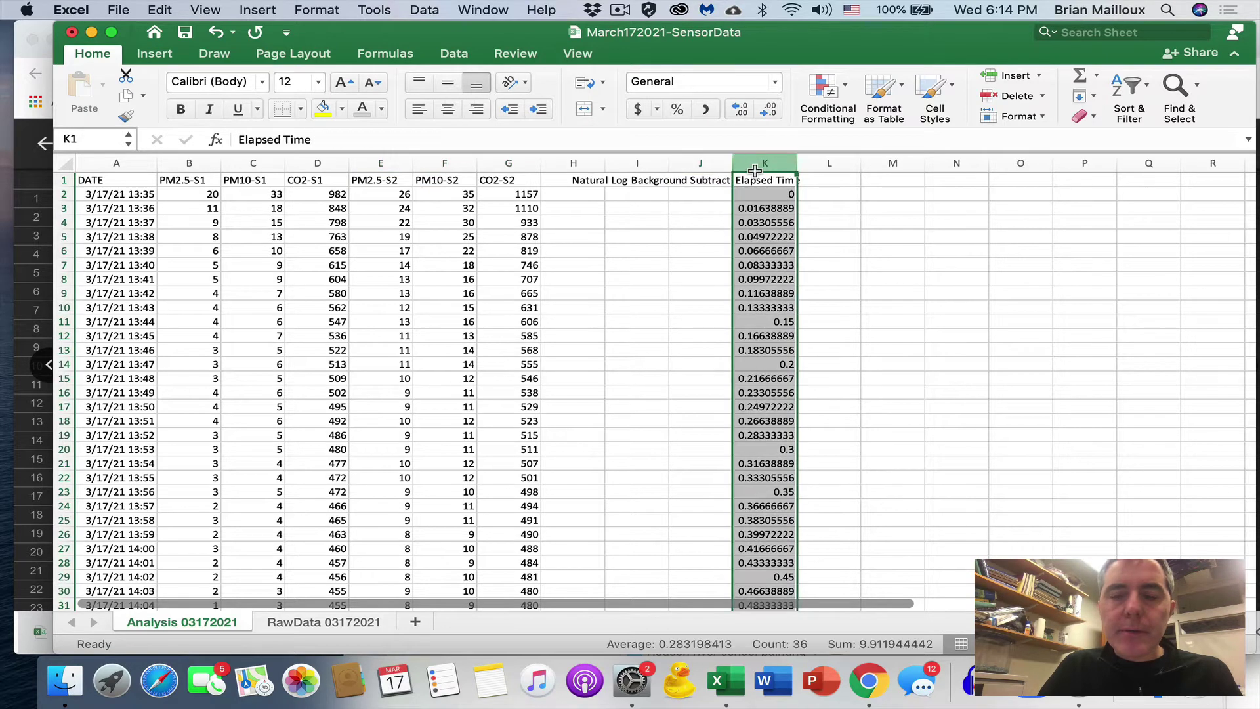
click(1012, 74)
click(699, 279)
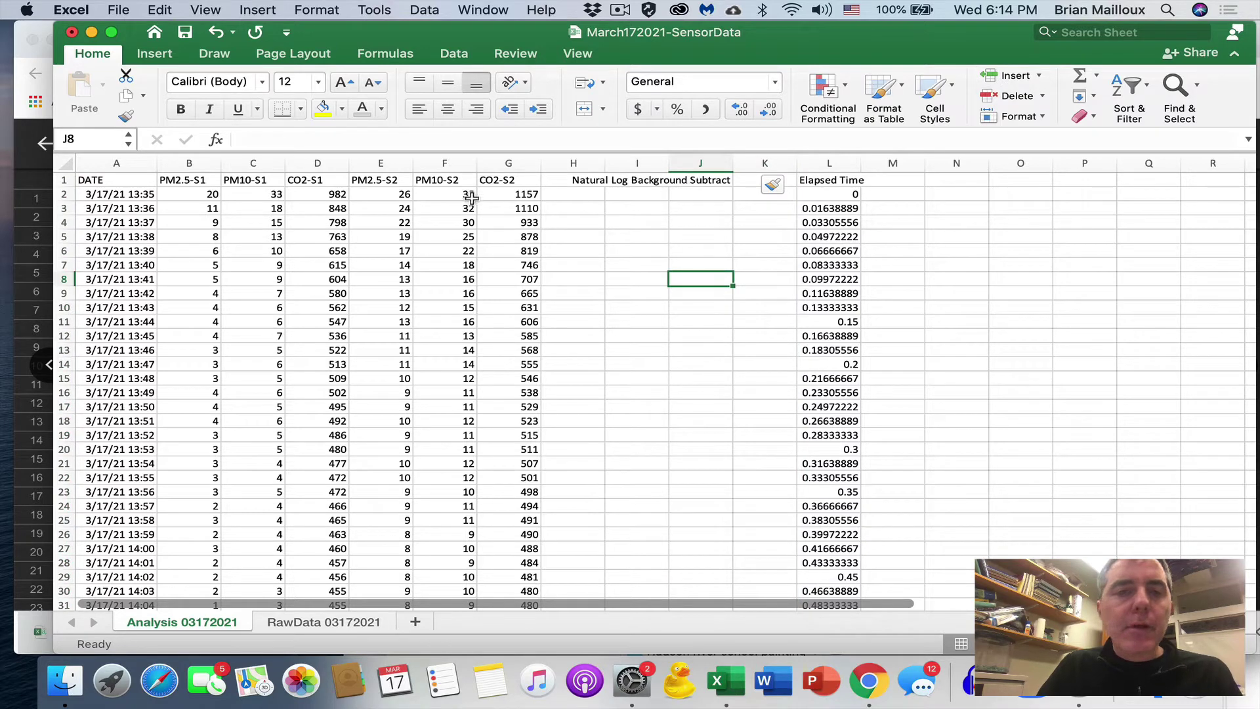
Step: Copy the sensor headers B1:G1 into M1:R1 and again into V1:AA1
drag(498, 178, 194, 178)
key(super+c)
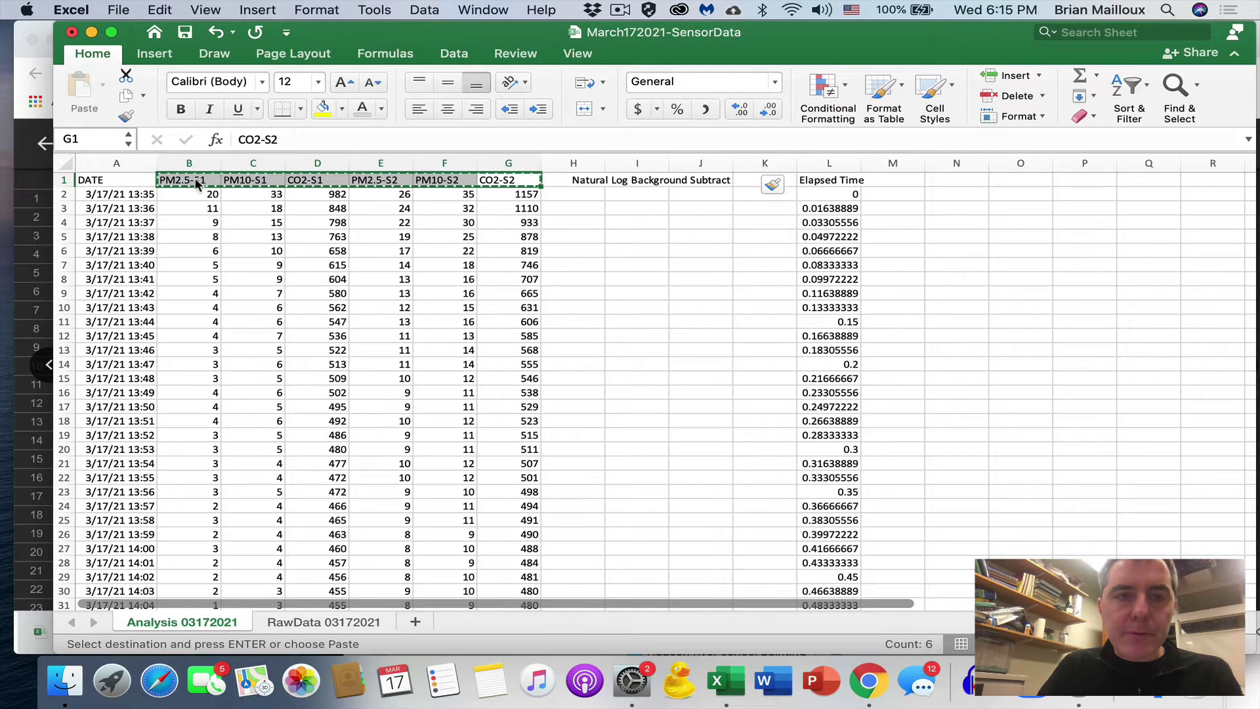
click(896, 182)
key(super+v)
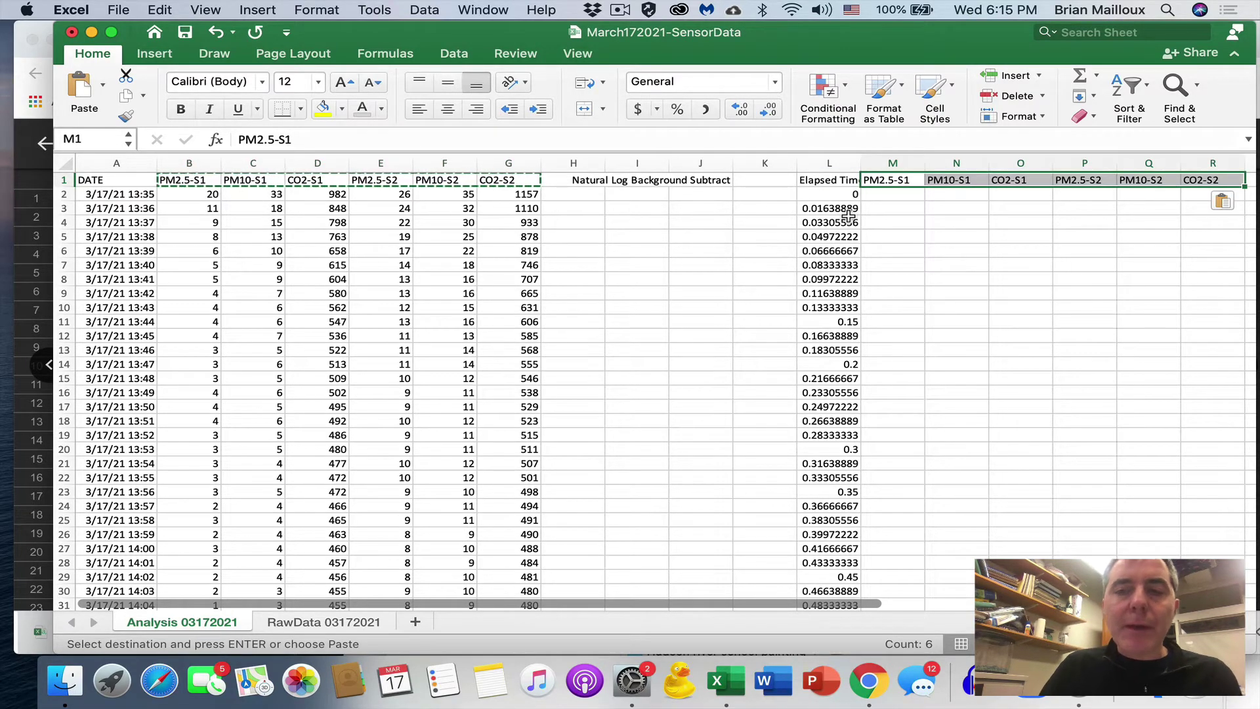
scroll(849, 216, right, 7)
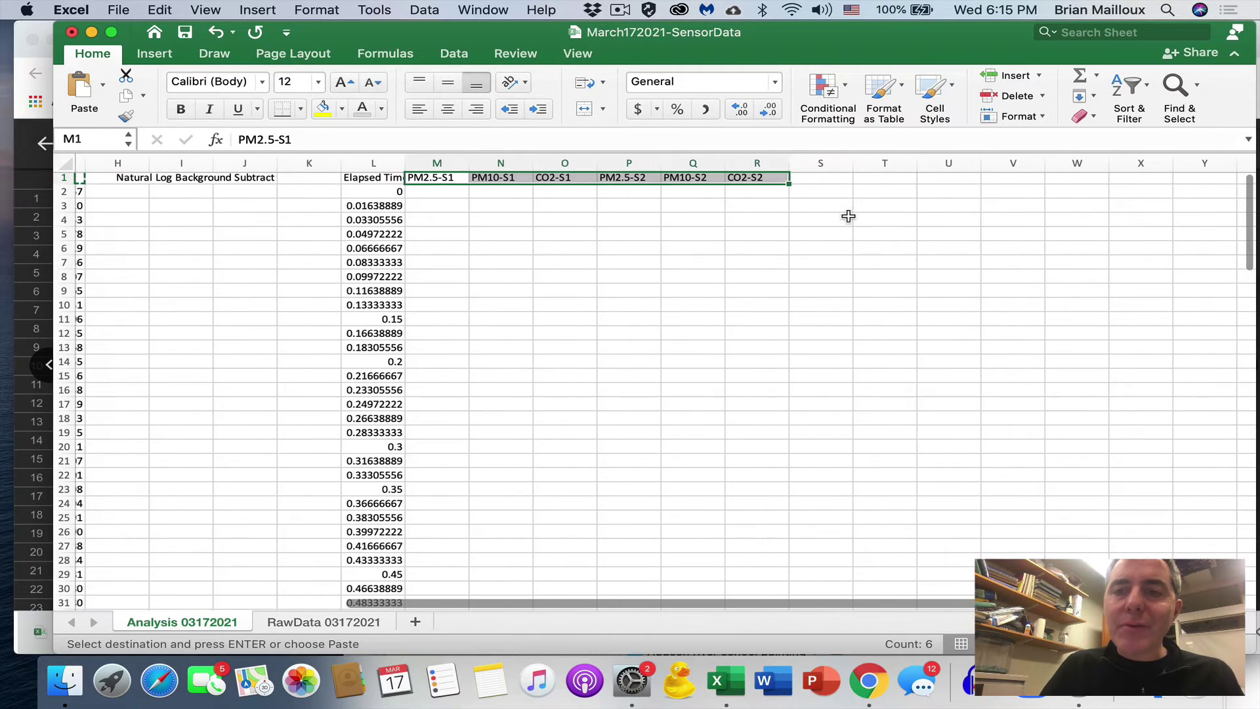
scroll(849, 216, right, 2)
click(903, 182)
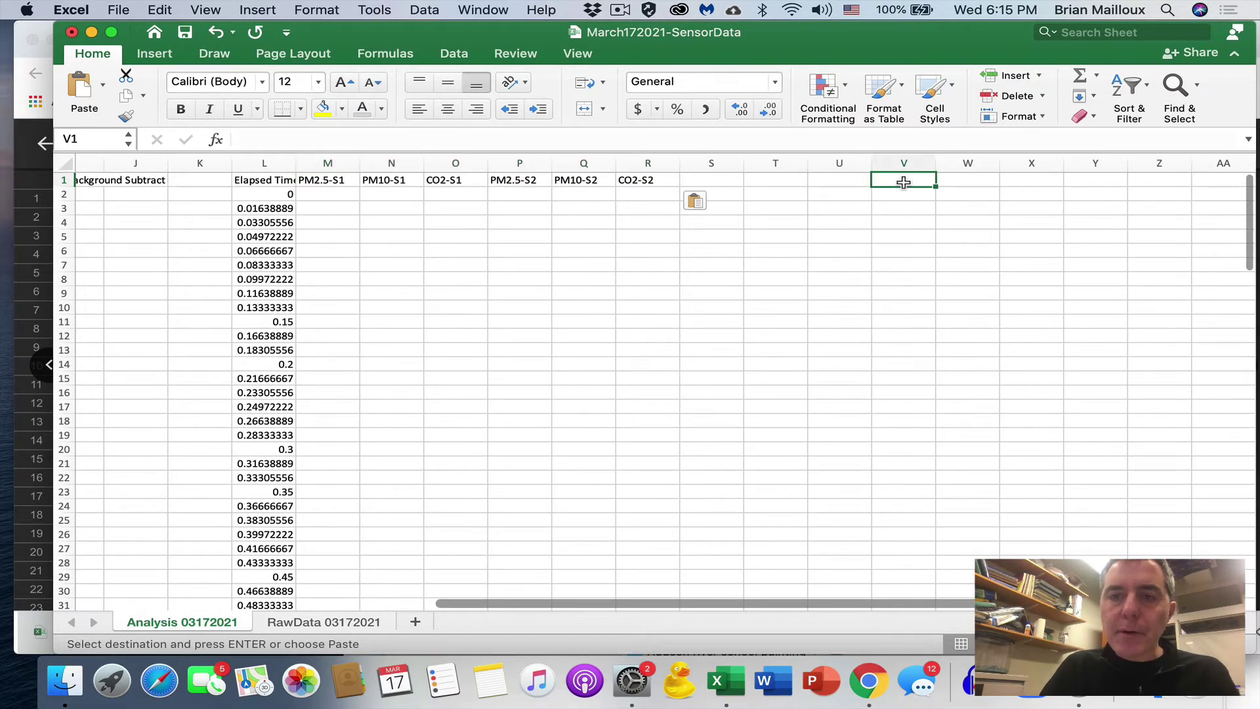
key(super+v)
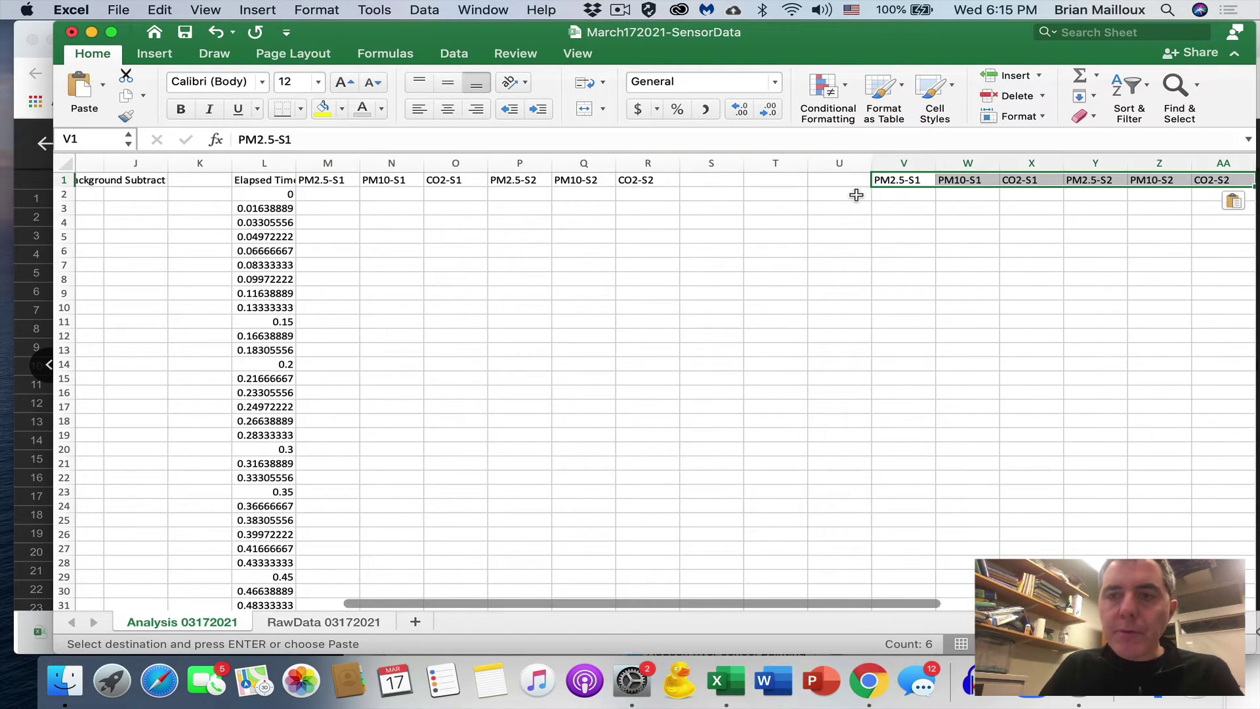
click(857, 195)
Step: Label U2 'Background Value' and right-align it
text(Background)
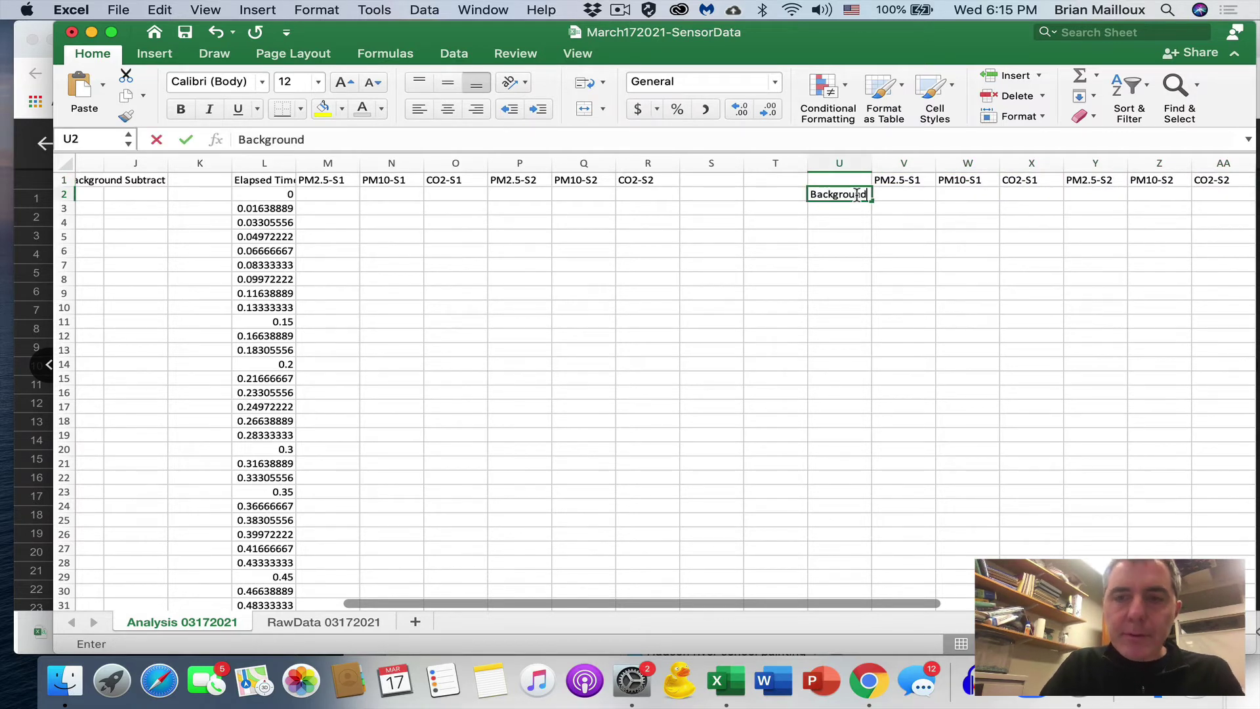
text( Value)
click(186, 139)
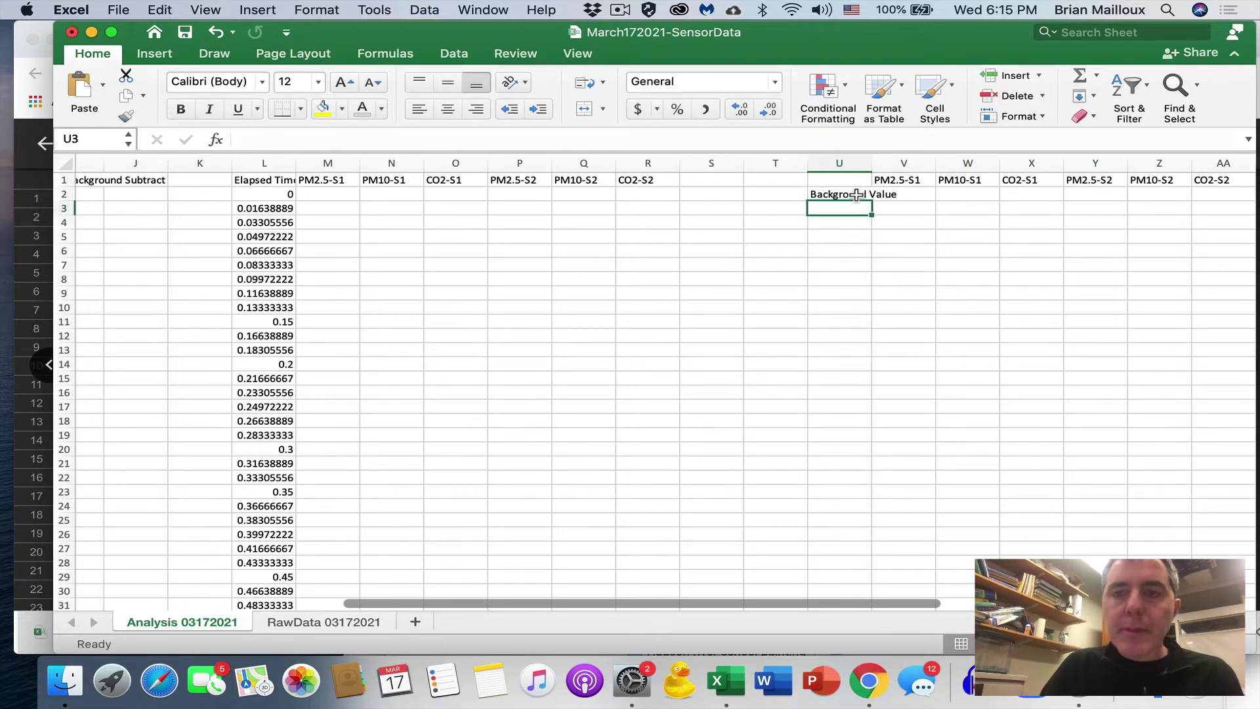
click(475, 109)
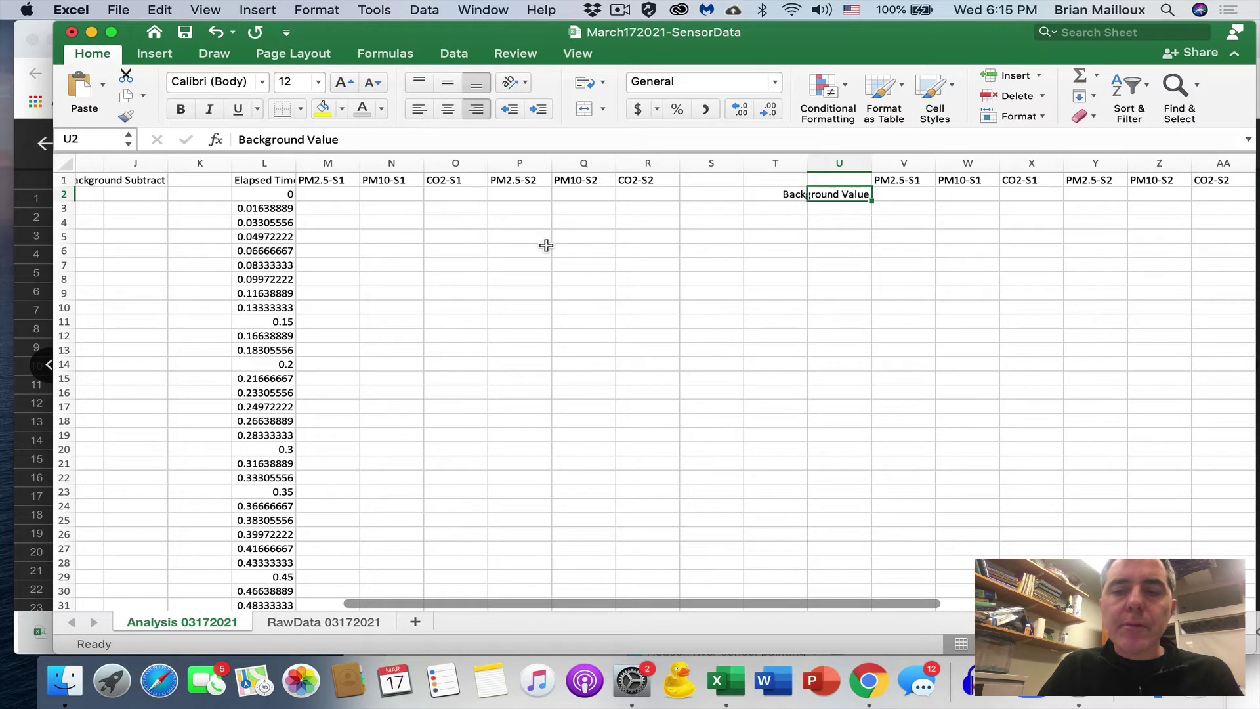
Step: Enter =MIN(B2:B36) in V2 for the PM2.5-S1 minimum
click(904, 196)
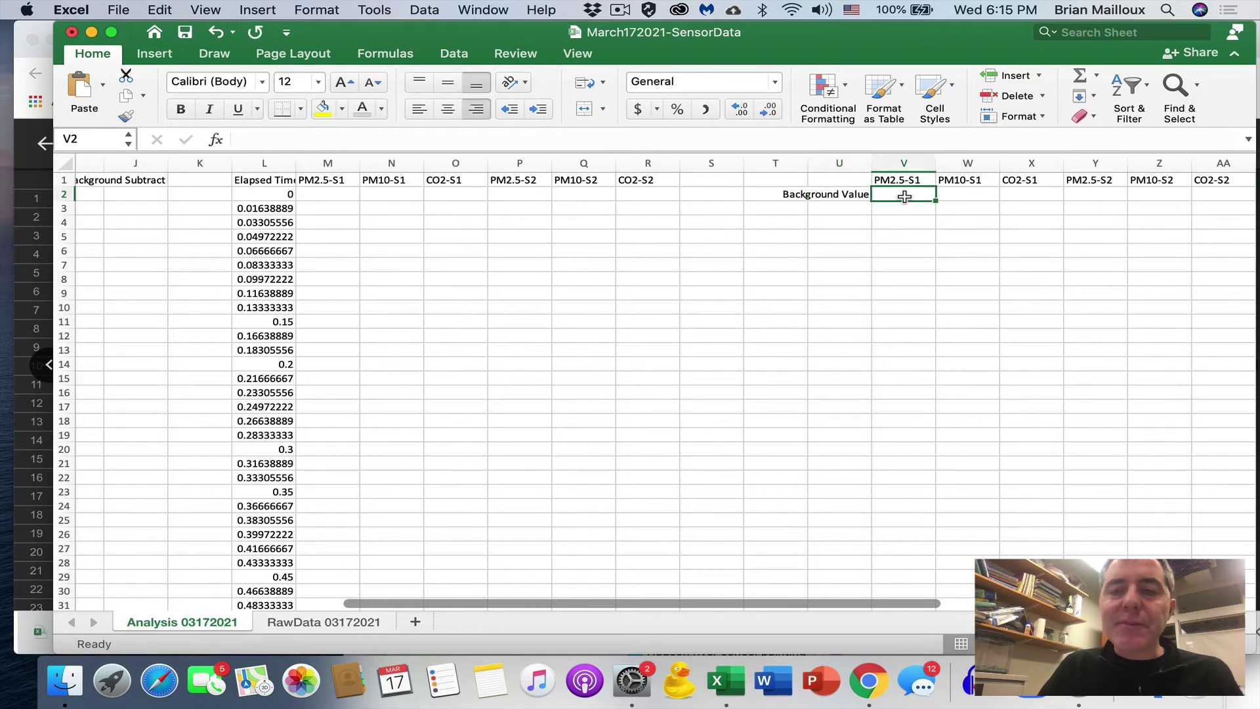
text(=min()
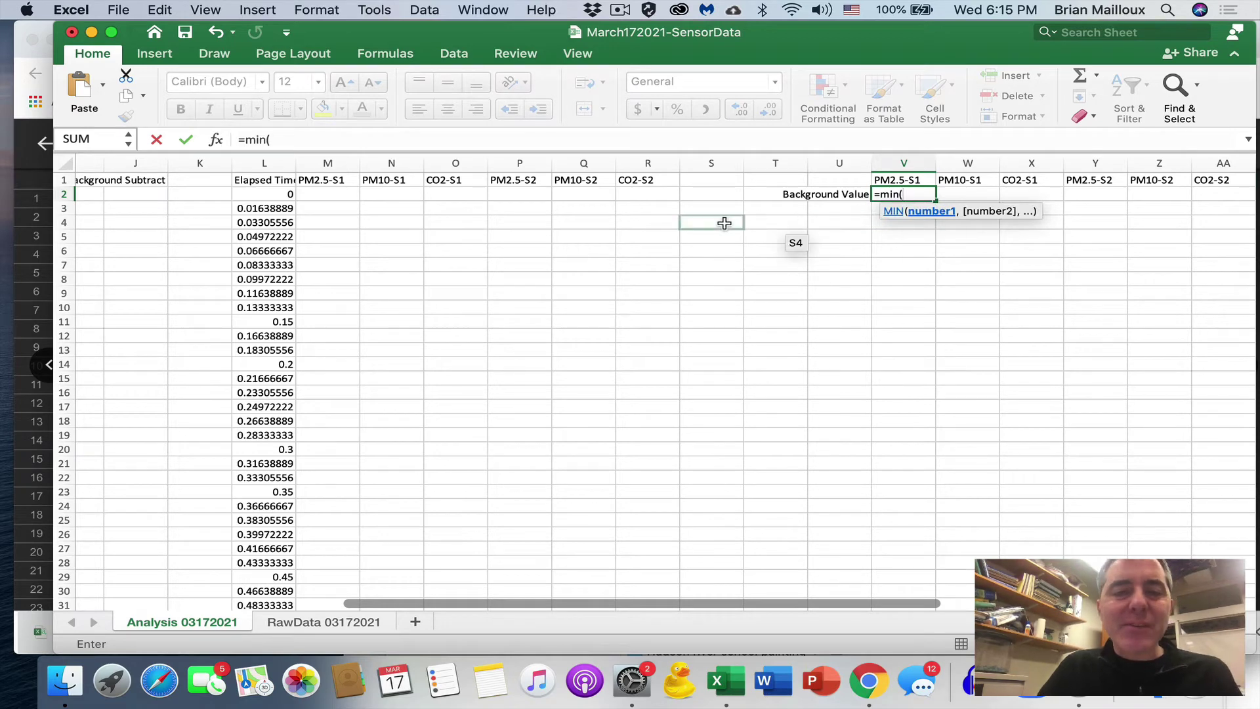
scroll(724, 223, left, 10)
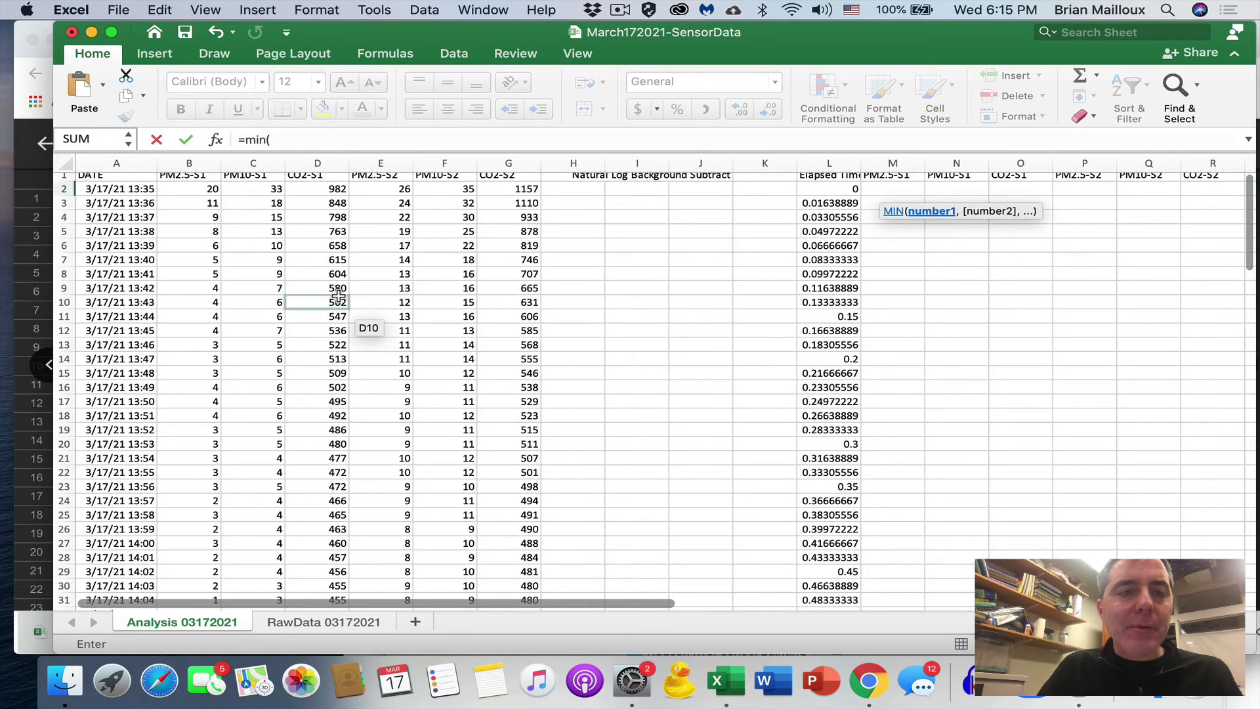
drag(200, 190, 184, 559)
text())
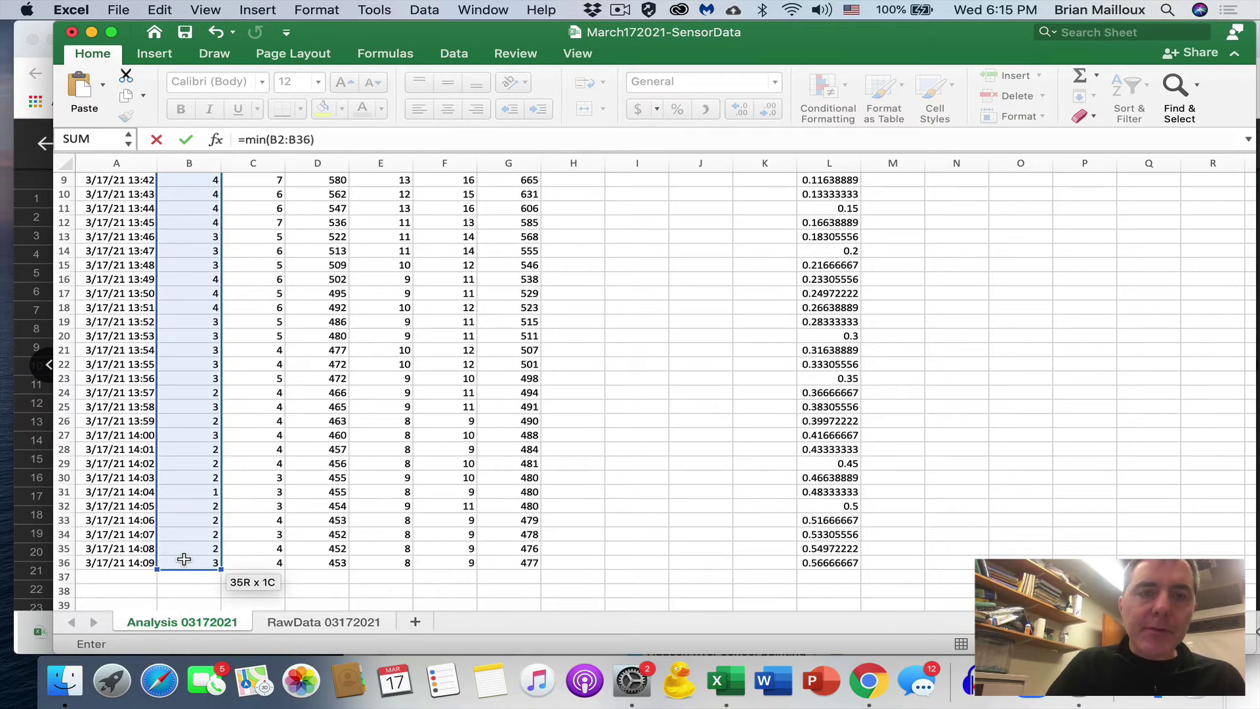
key(Return)
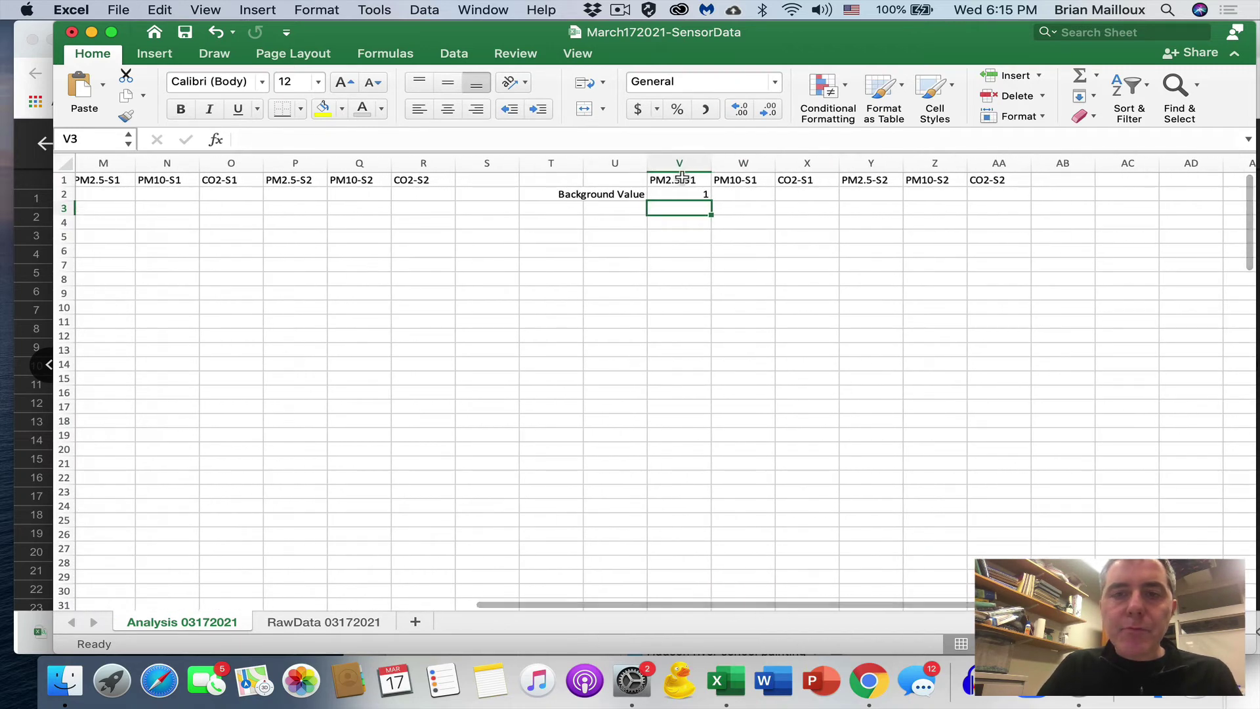
Step: Review the V2 formula and fill it across V2:AA2 (1, 3, 452, 8, 9, 476)
click(682, 174)
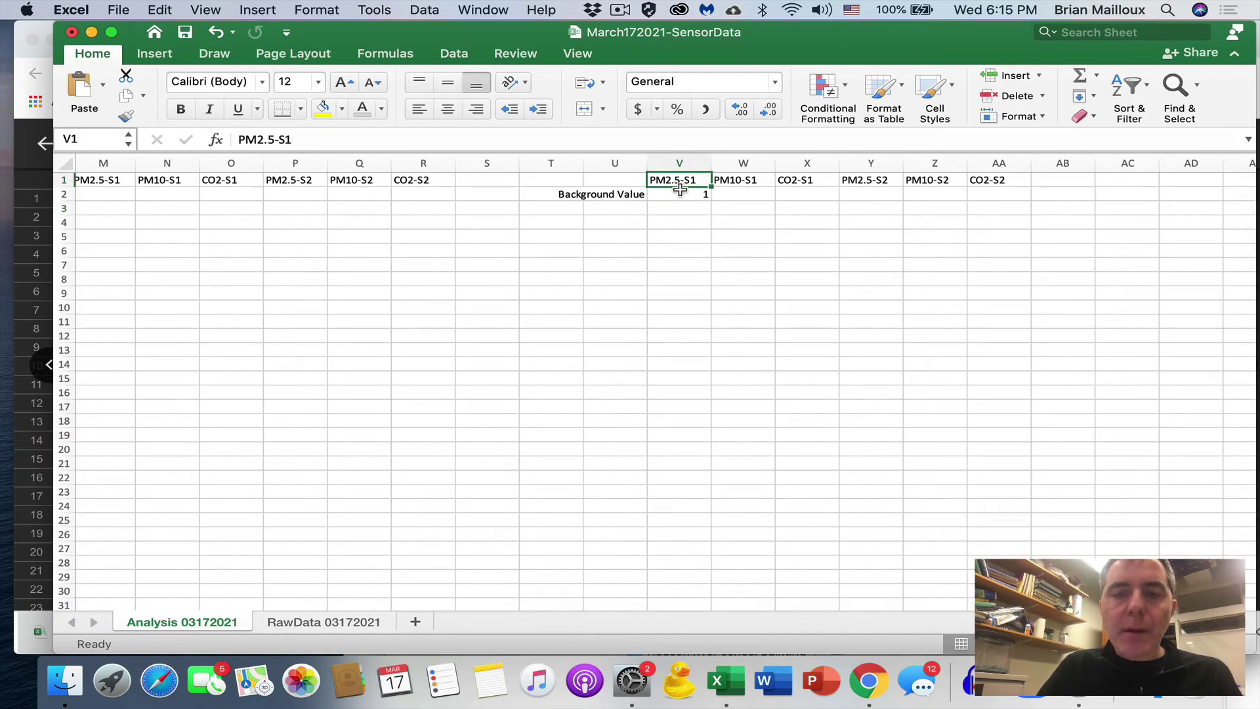
click(692, 205)
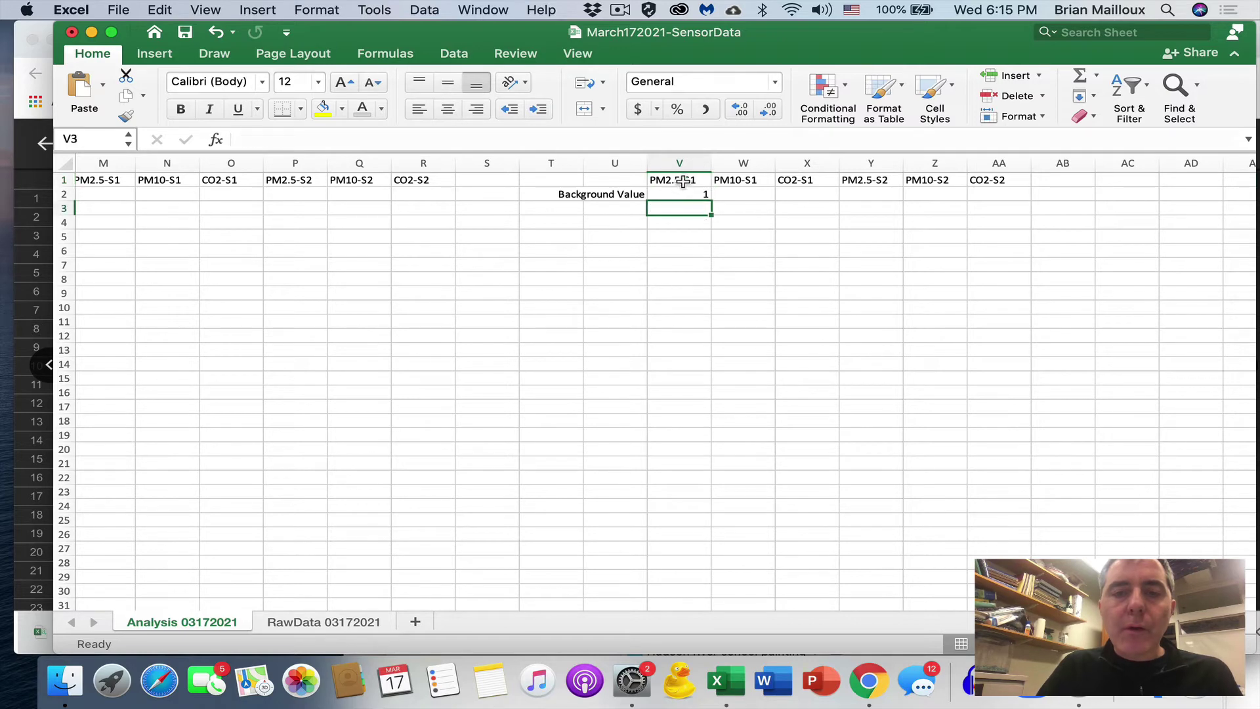
click(683, 181)
double_click(676, 194)
scroll(292, 250, left, 10)
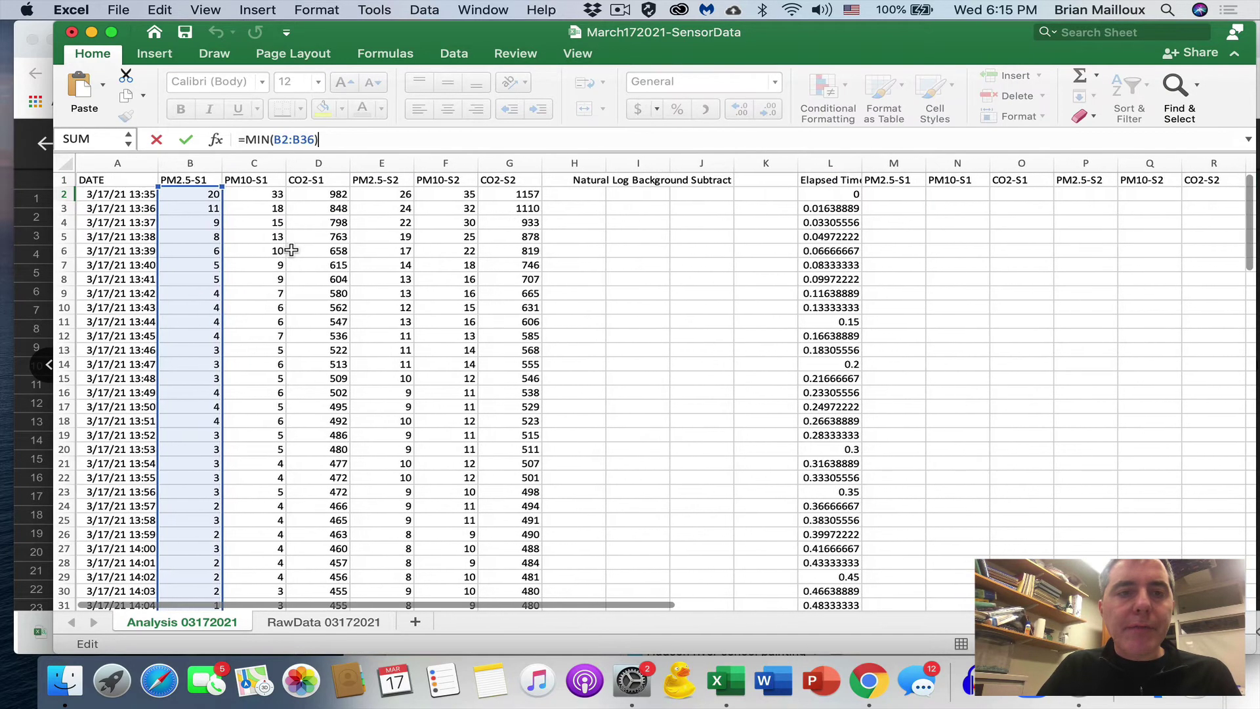
scroll(292, 250, right, 6)
scroll(291, 250, right, 3)
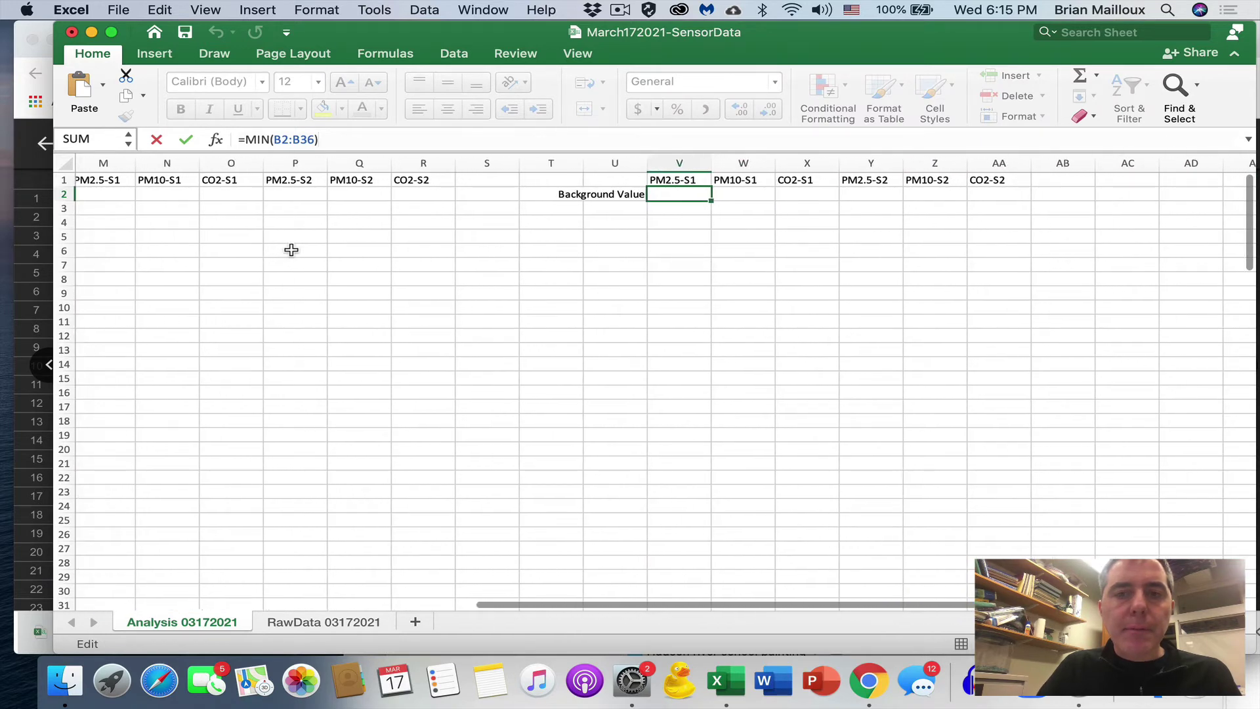
click(184, 140)
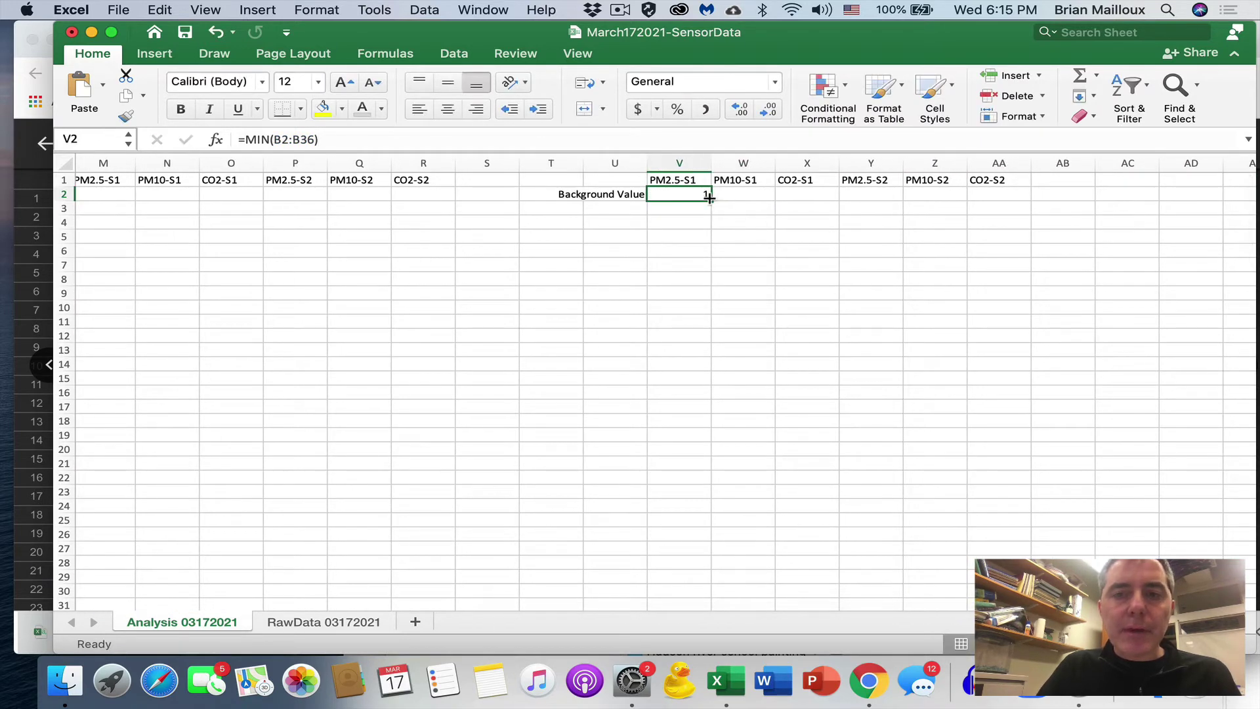
drag(710, 198, 1011, 196)
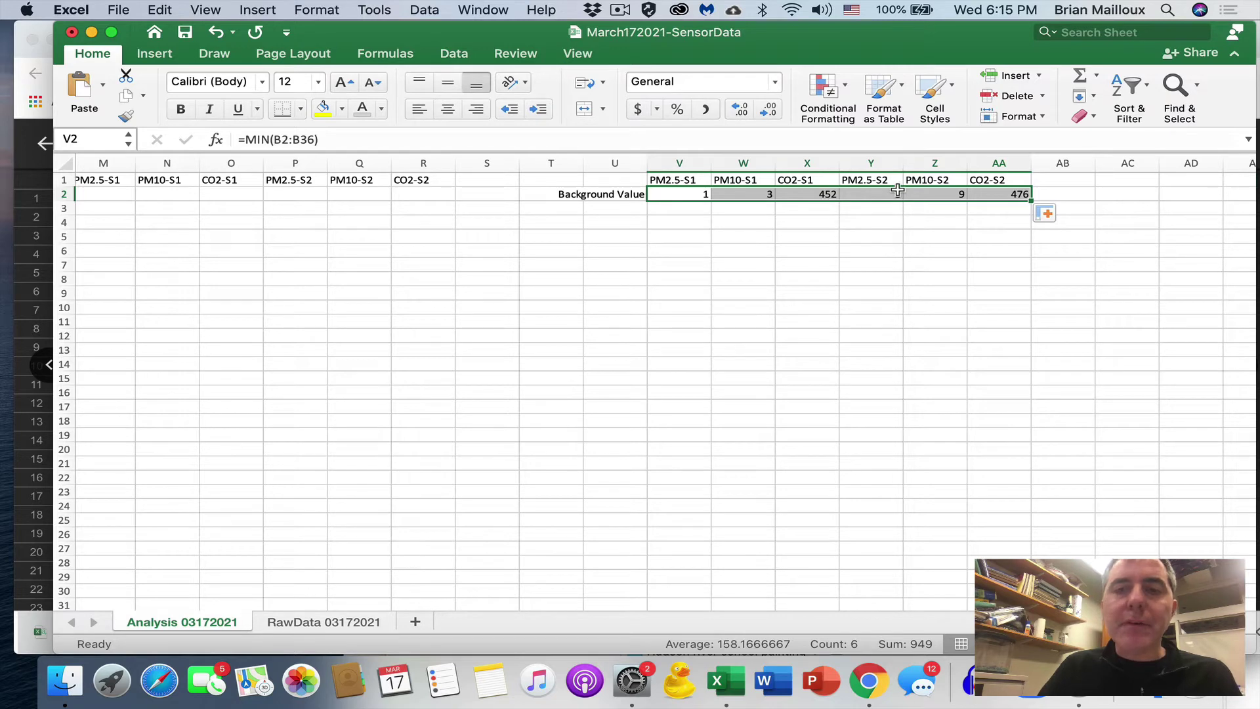
scroll(559, 214, left, 5)
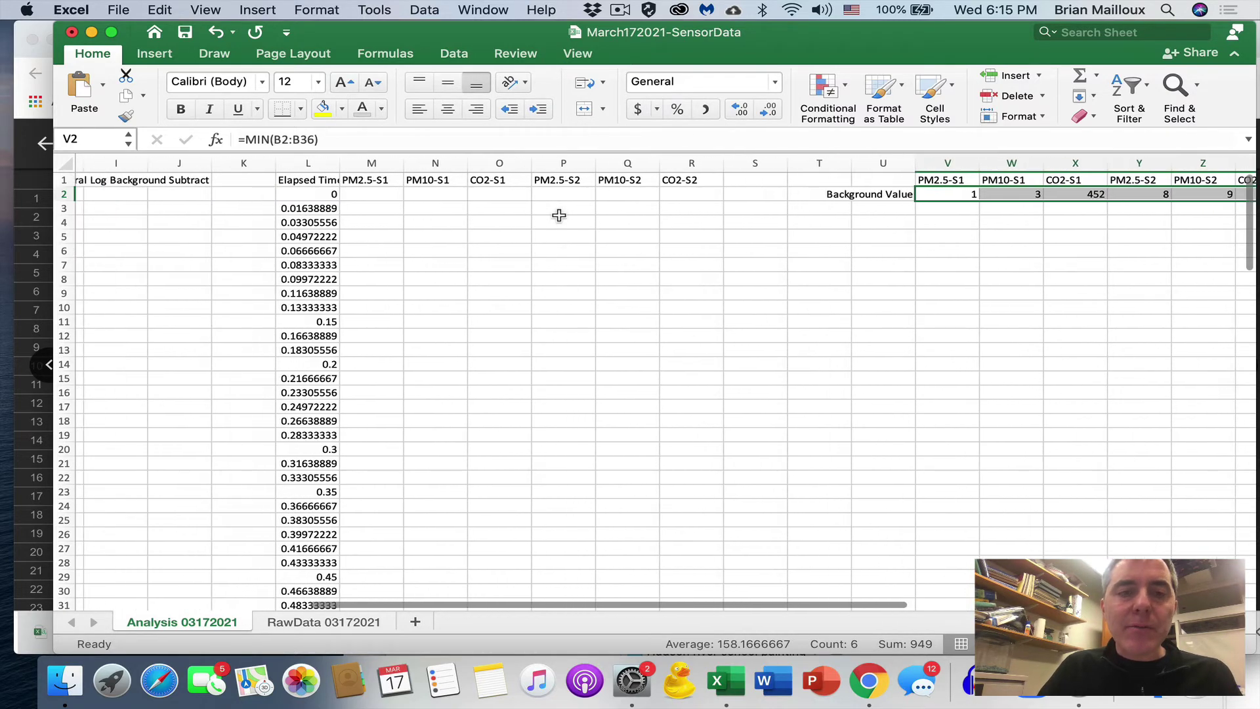
click(338, 180)
drag(346, 180, 701, 176)
scroll(405, 206, left, 10)
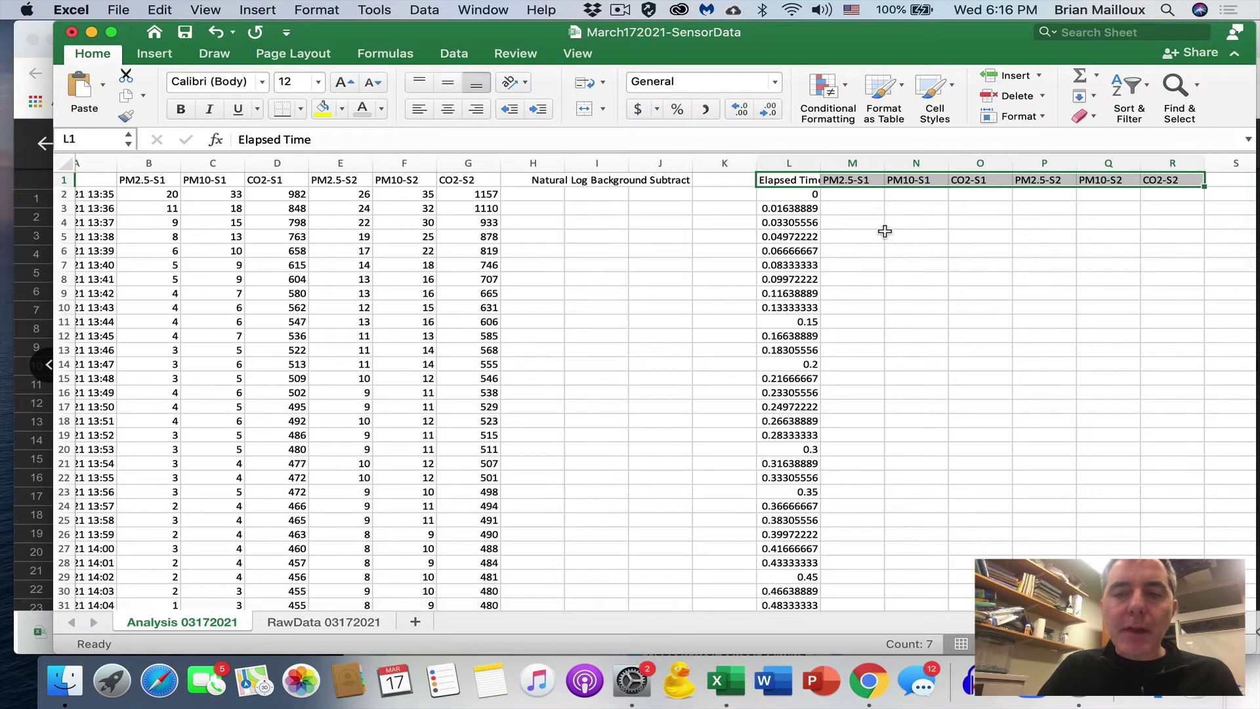
scroll(885, 231, right, 10)
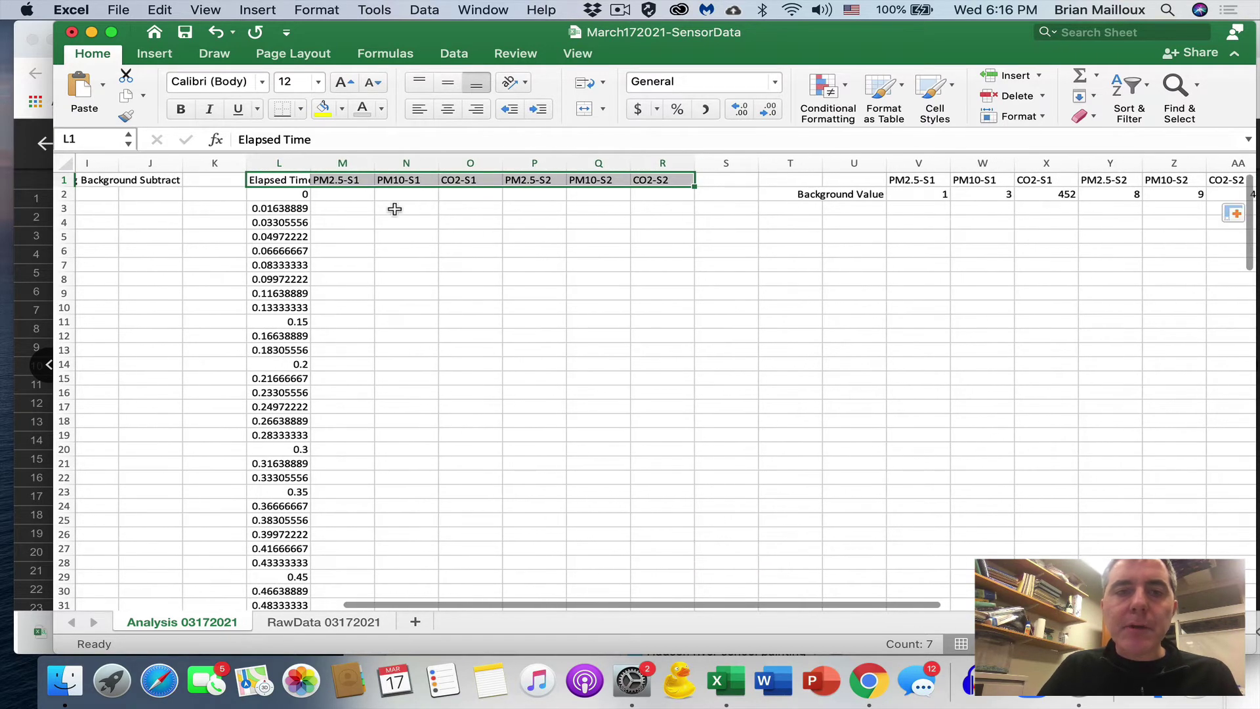
Step: Enter =LN(B2-V$2) in M2 with the row-locked background, giving 2.94443898
click(347, 194)
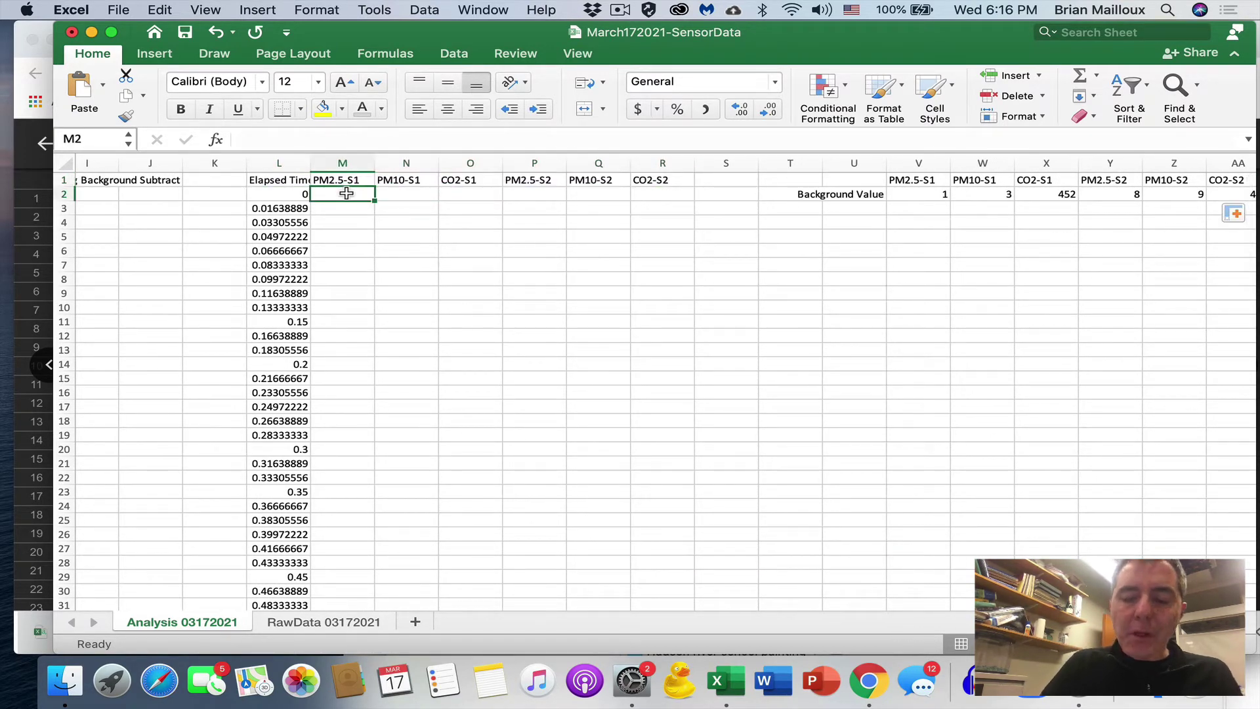
text(=ln()
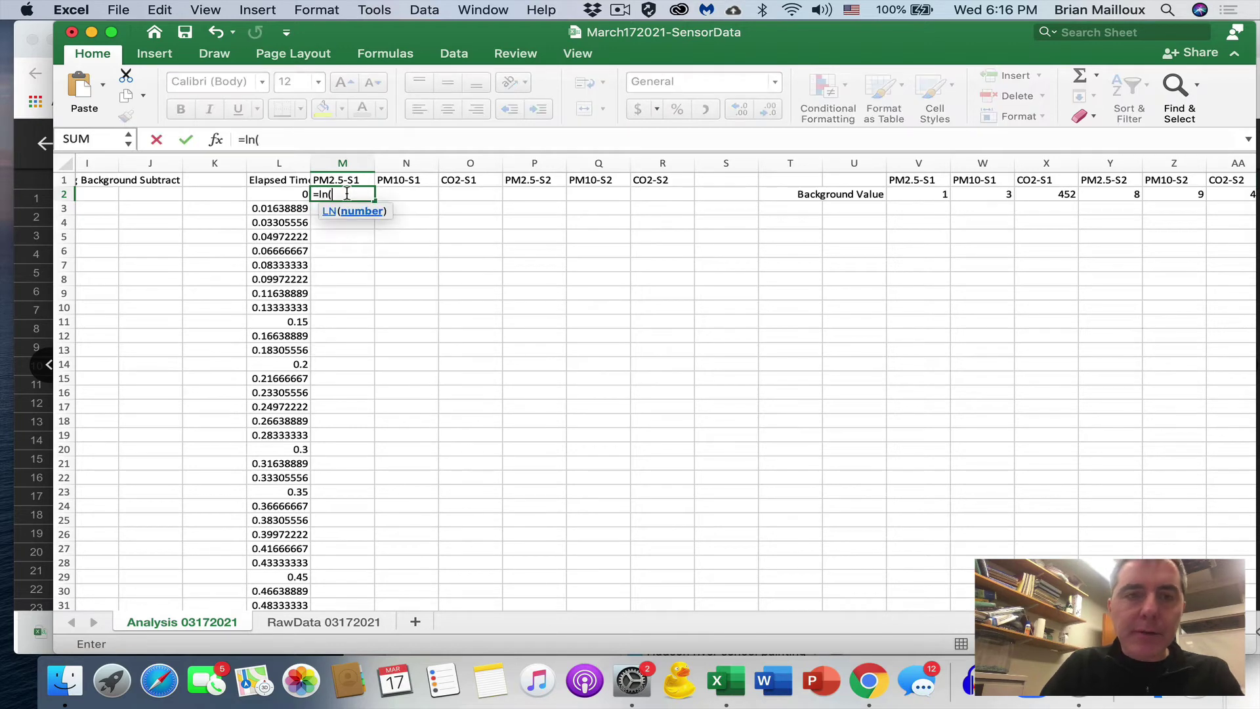
scroll(250, 243, left, 8)
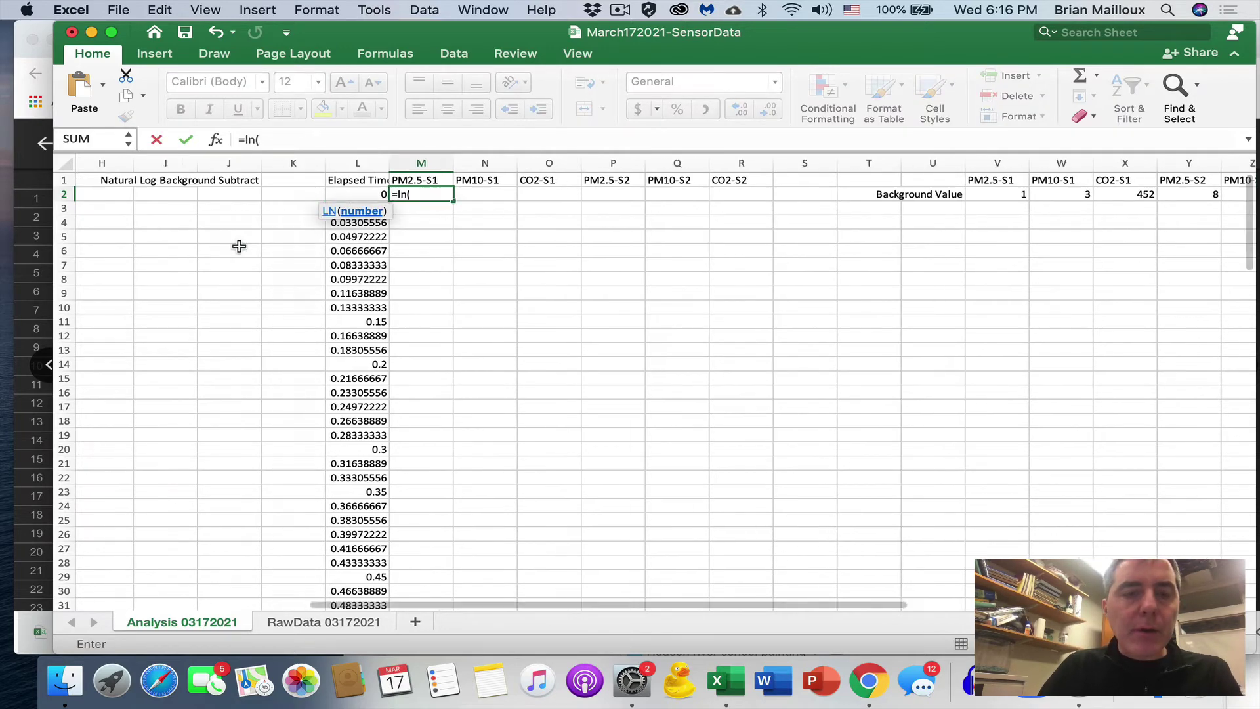
click(182, 190)
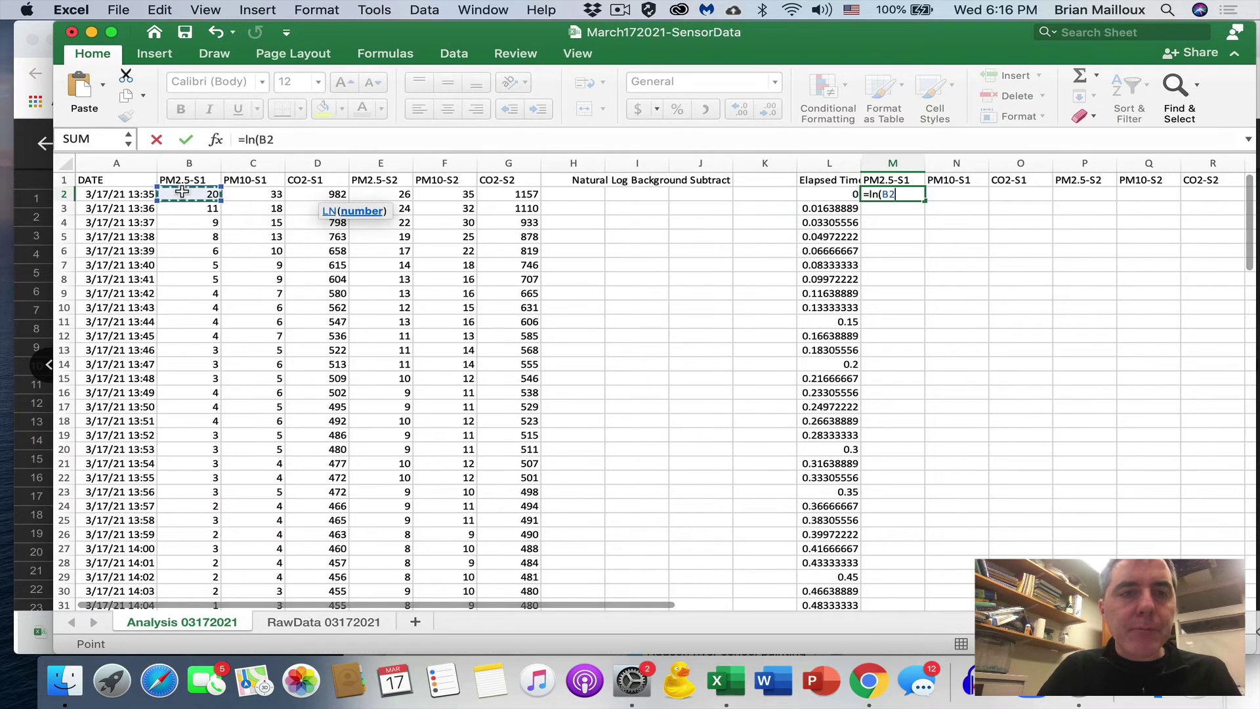
text(-)
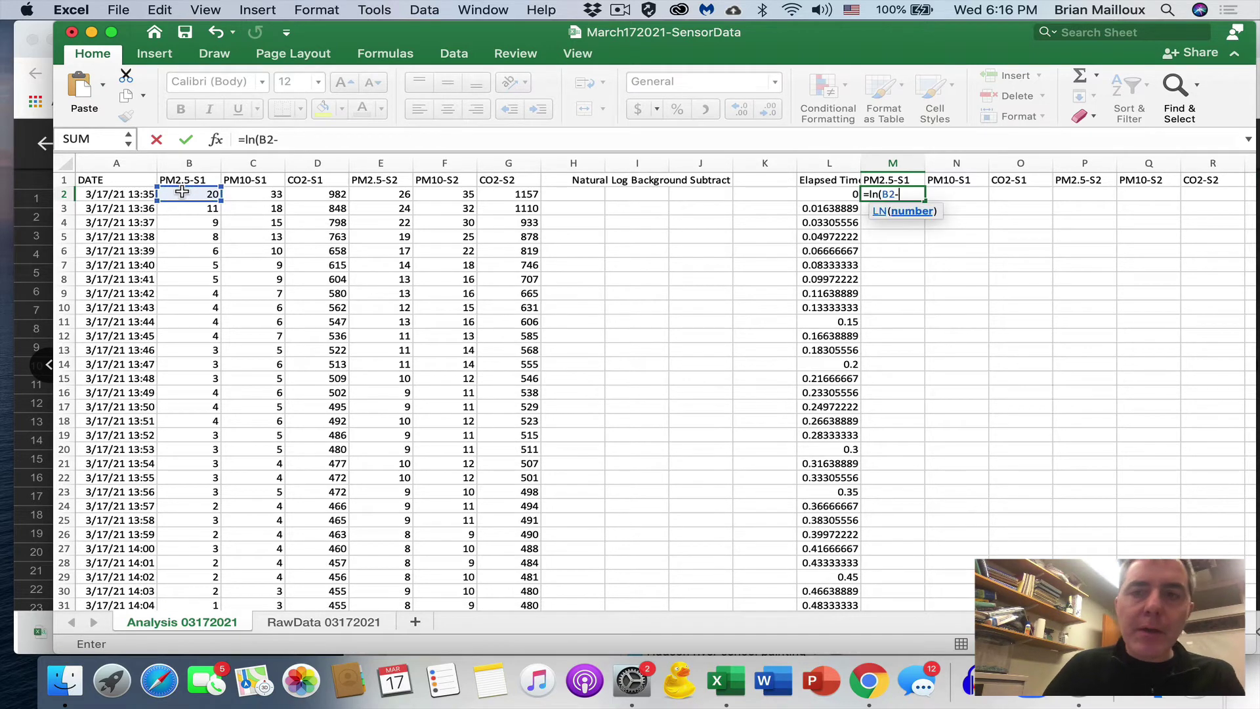
scroll(182, 191, right, 9)
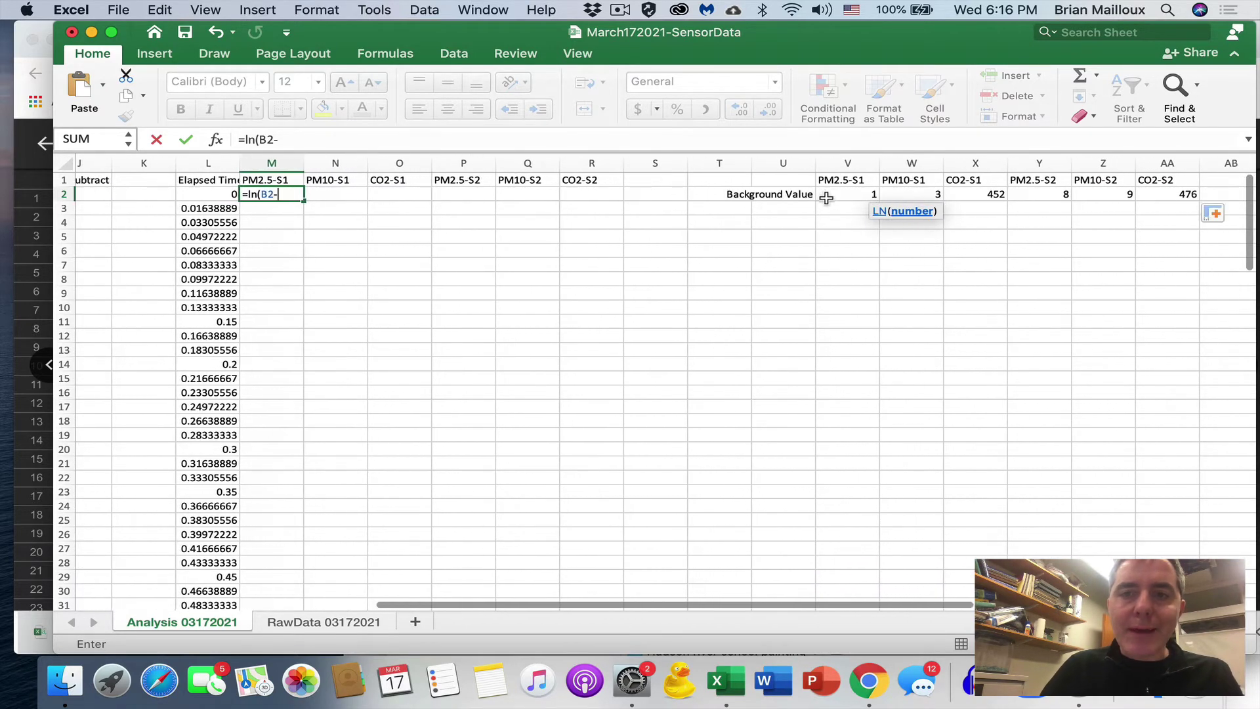
click(851, 192)
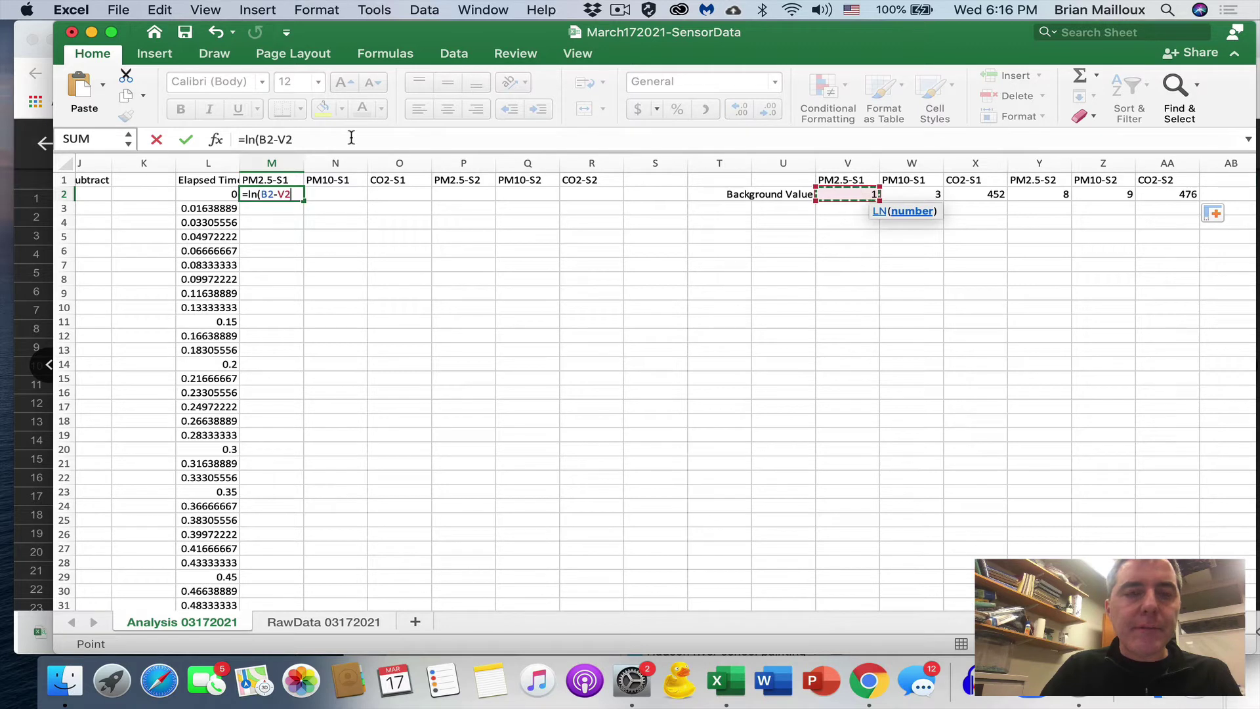
click(330, 137)
text())
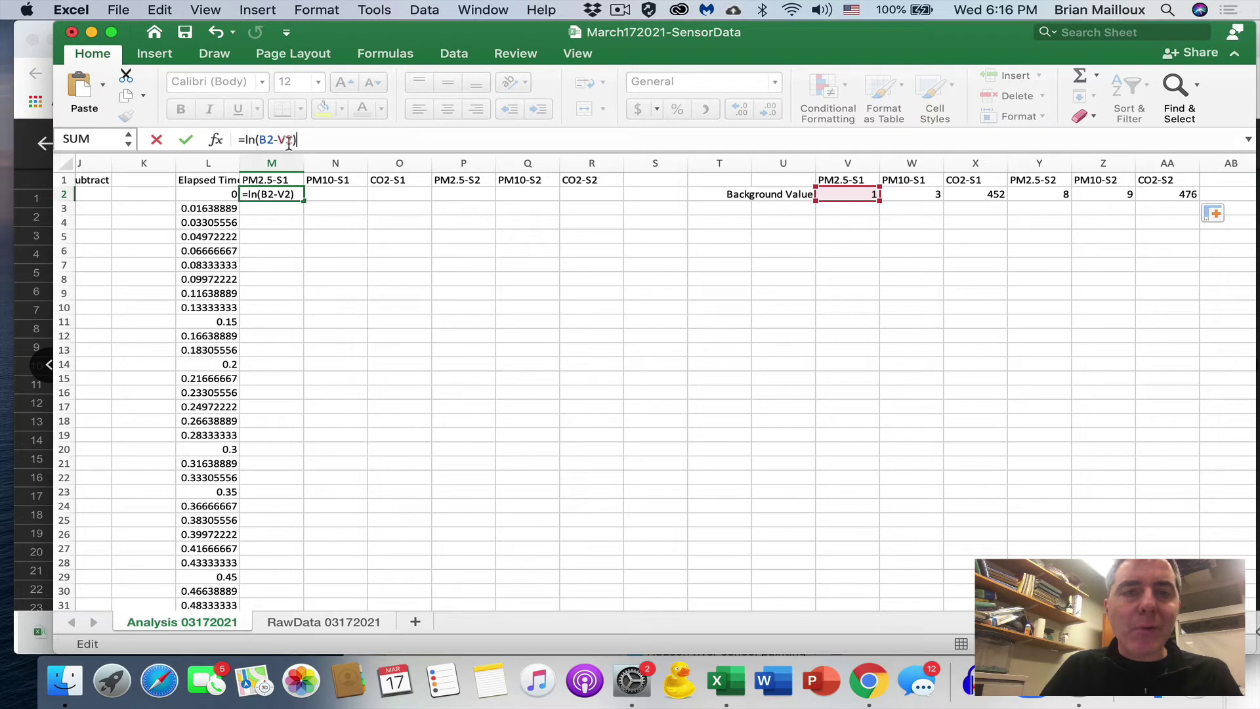
click(288, 140)
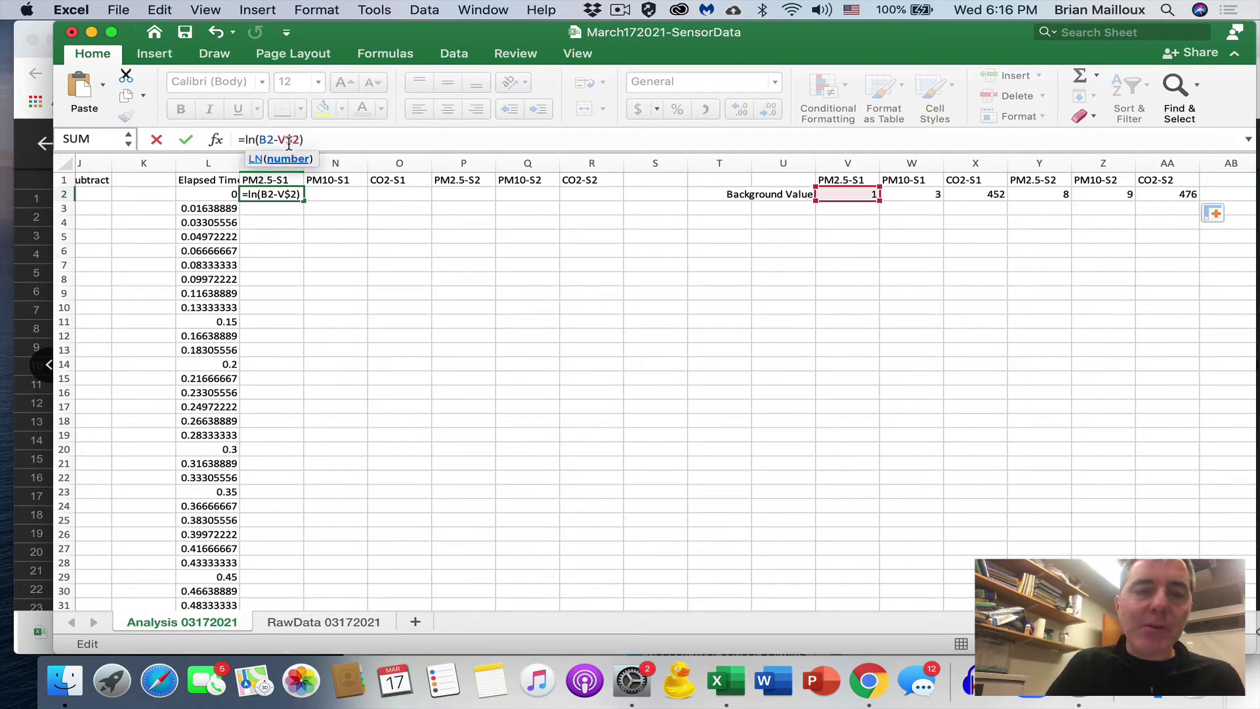
key(Return)
click(282, 192)
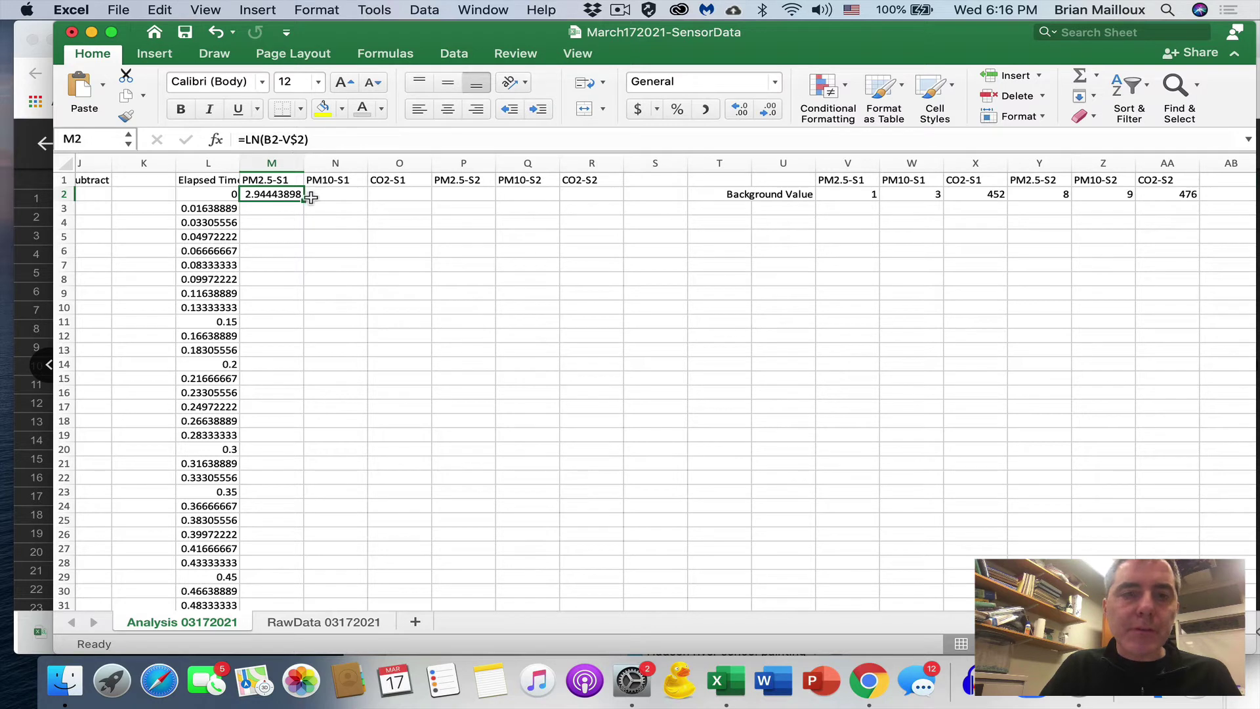
Step: Copy the M2 log formula across to R2, verify the references, then extend M2:R2 down to row 36
drag(305, 198, 594, 205)
click(334, 194)
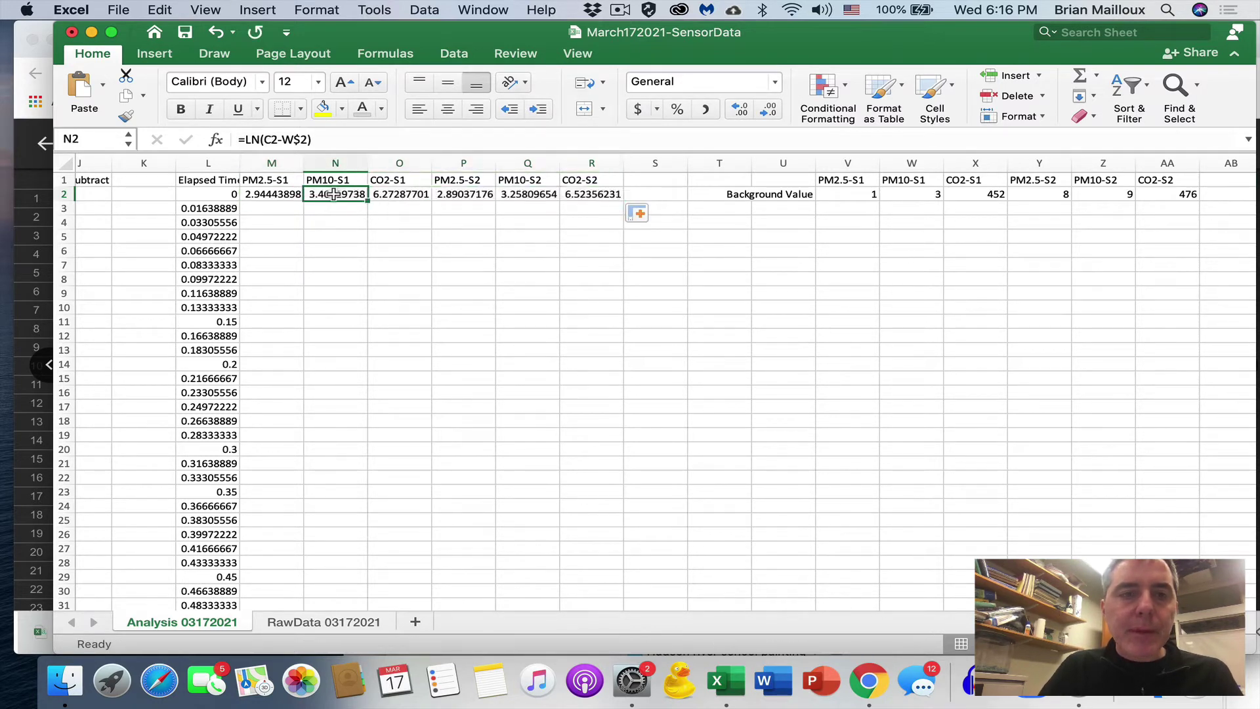
click(291, 134)
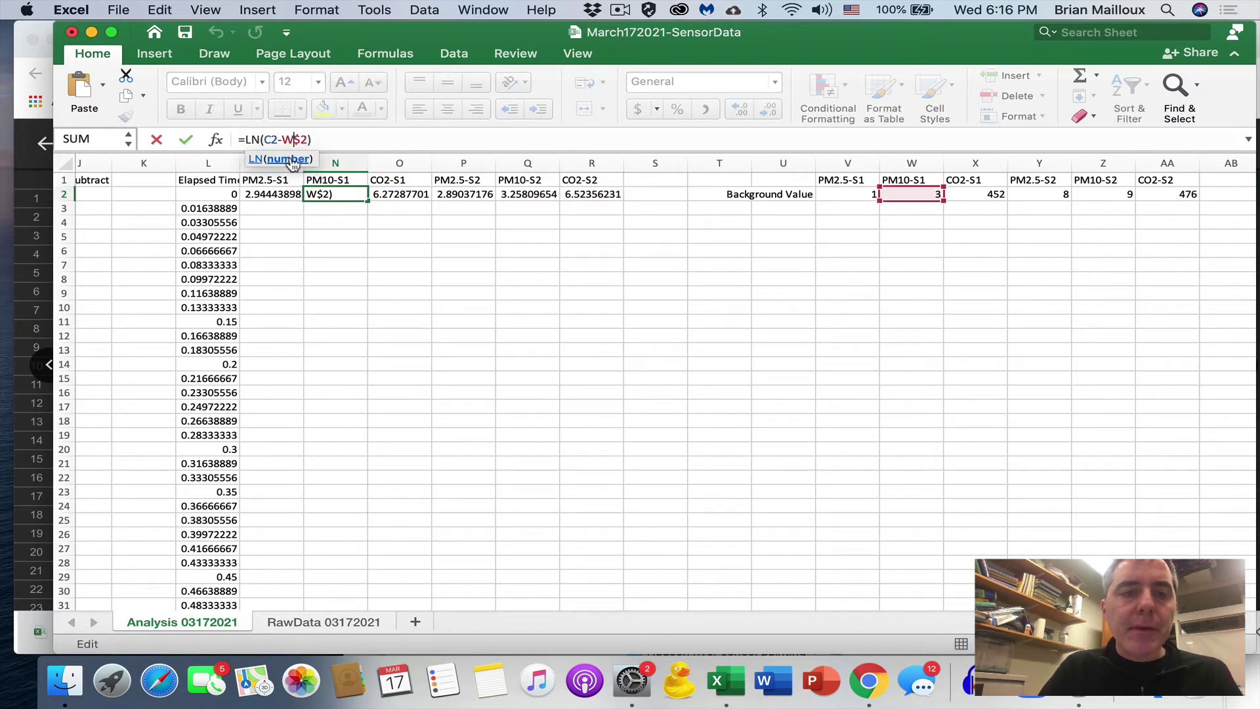
scroll(286, 190, left, 10)
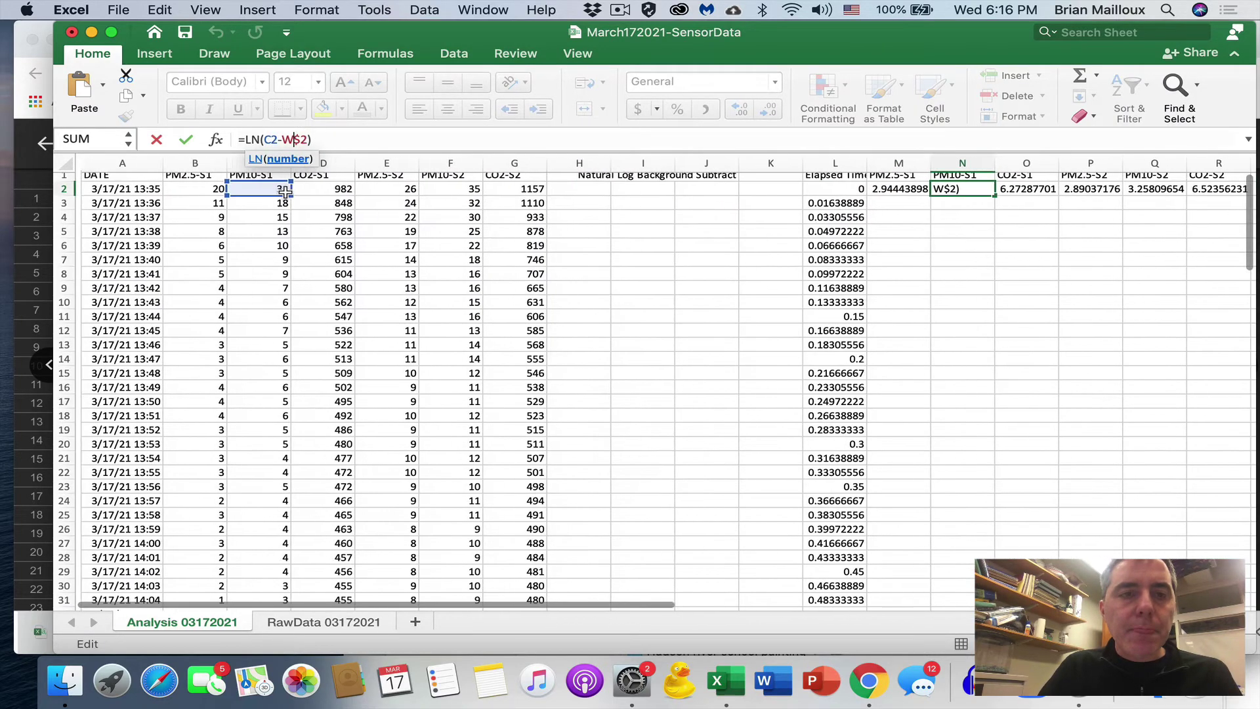
scroll(285, 191, down, 1)
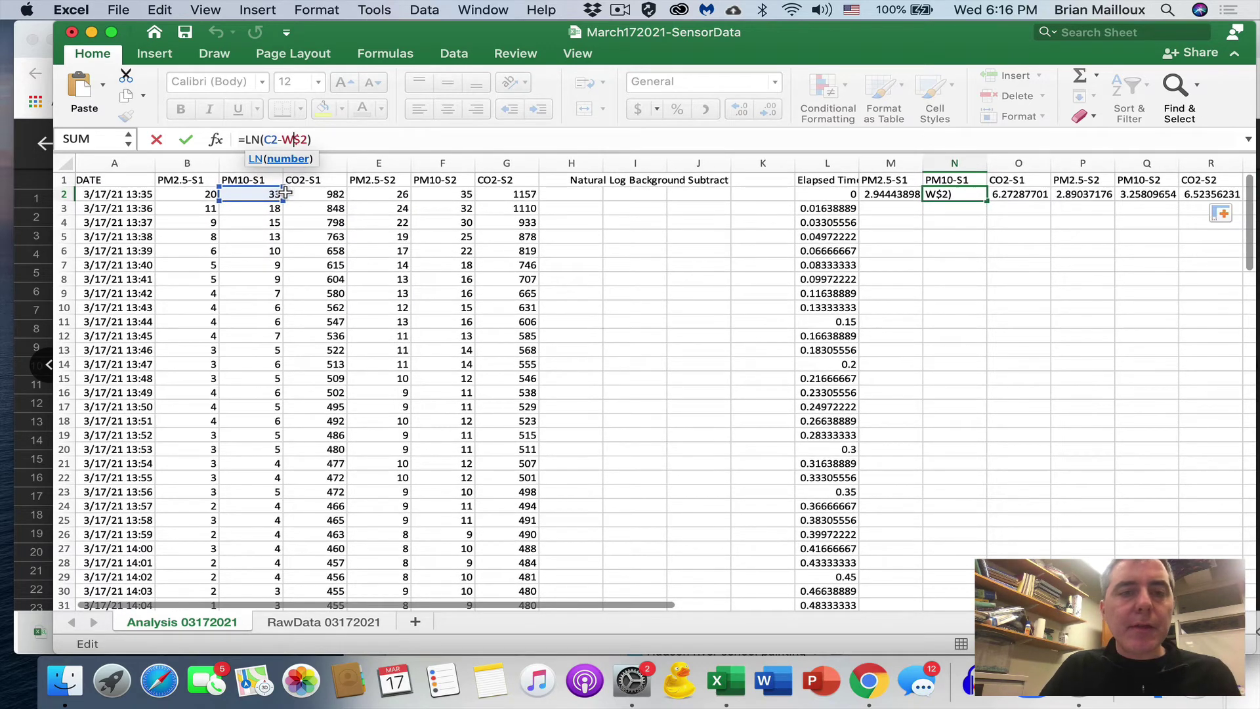
scroll(285, 192, right, 10)
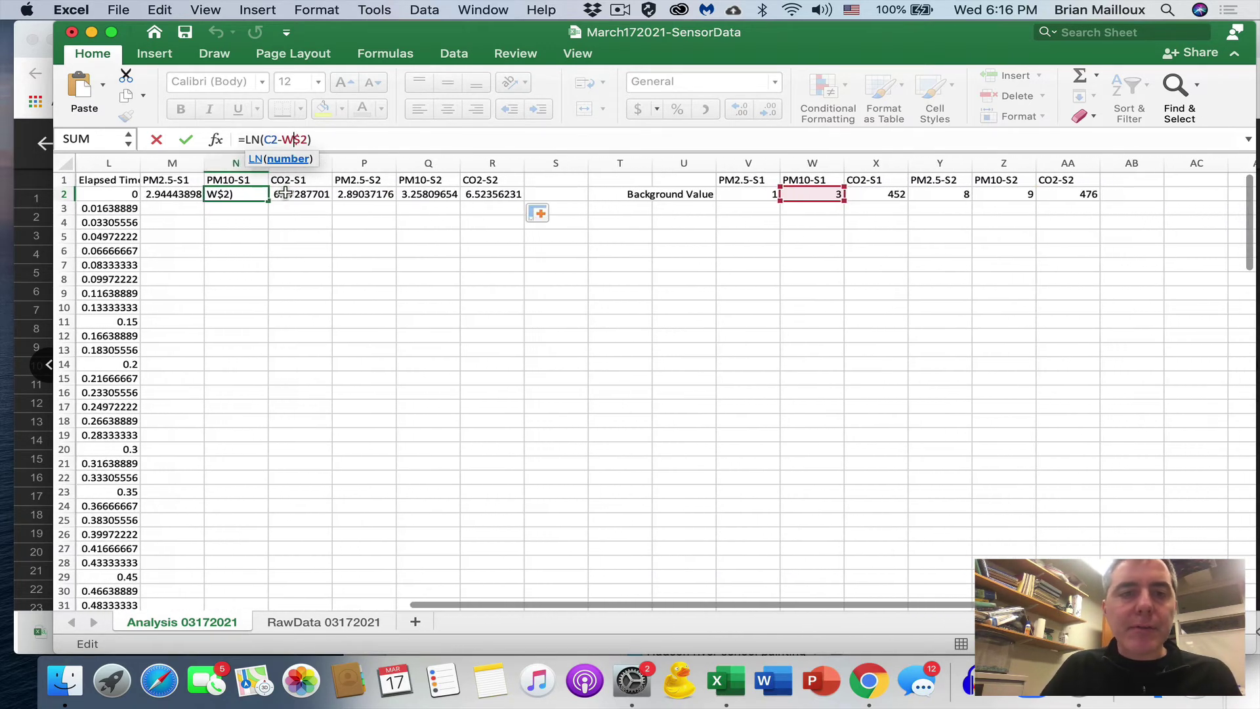
key(Return)
key(Up)
key(Right)
key(Right)
key(Right)
key(Right)
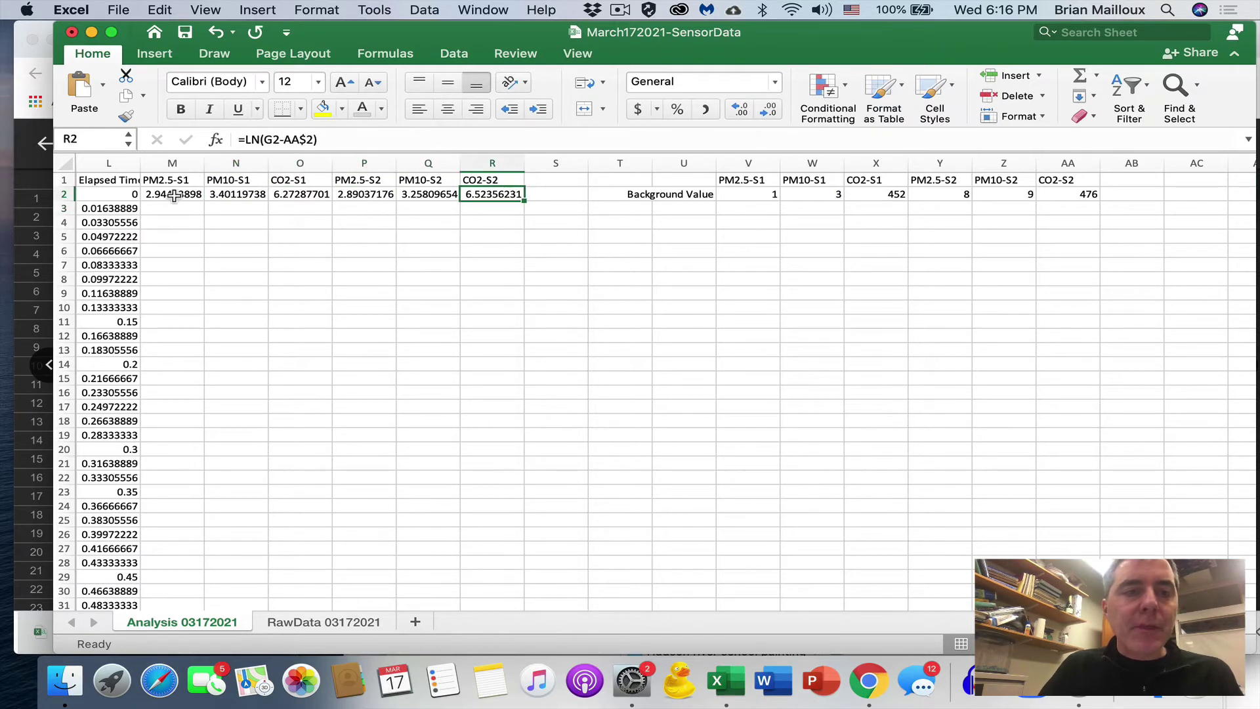
drag(173, 195, 522, 585)
scroll(477, 317, up, 3)
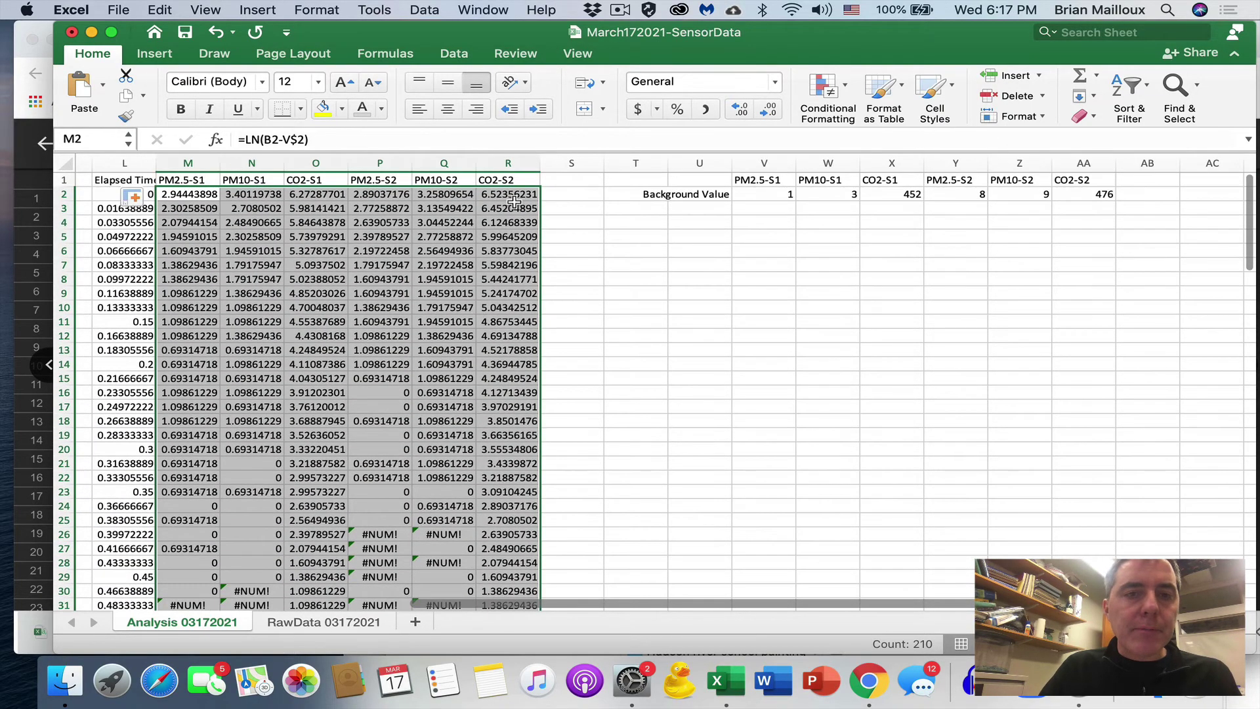
Step: Apply All Borders to the L1:R1 header row
drag(519, 181, 124, 177)
click(300, 108)
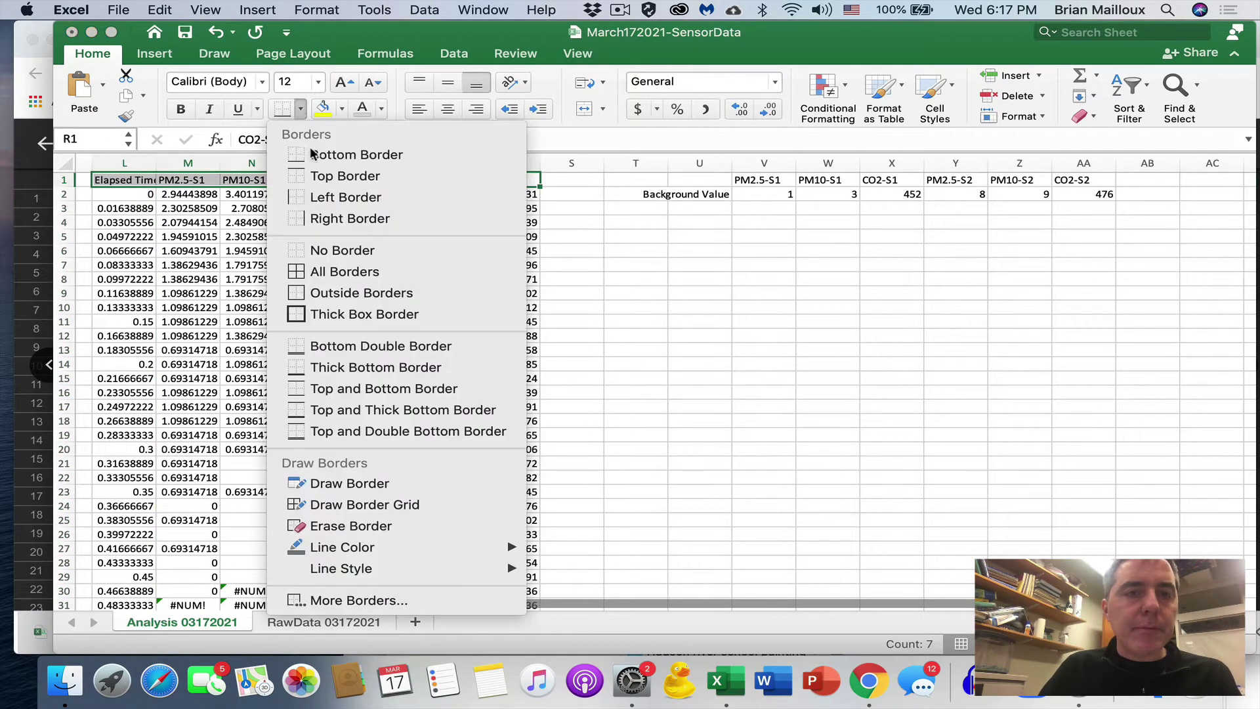
click(336, 271)
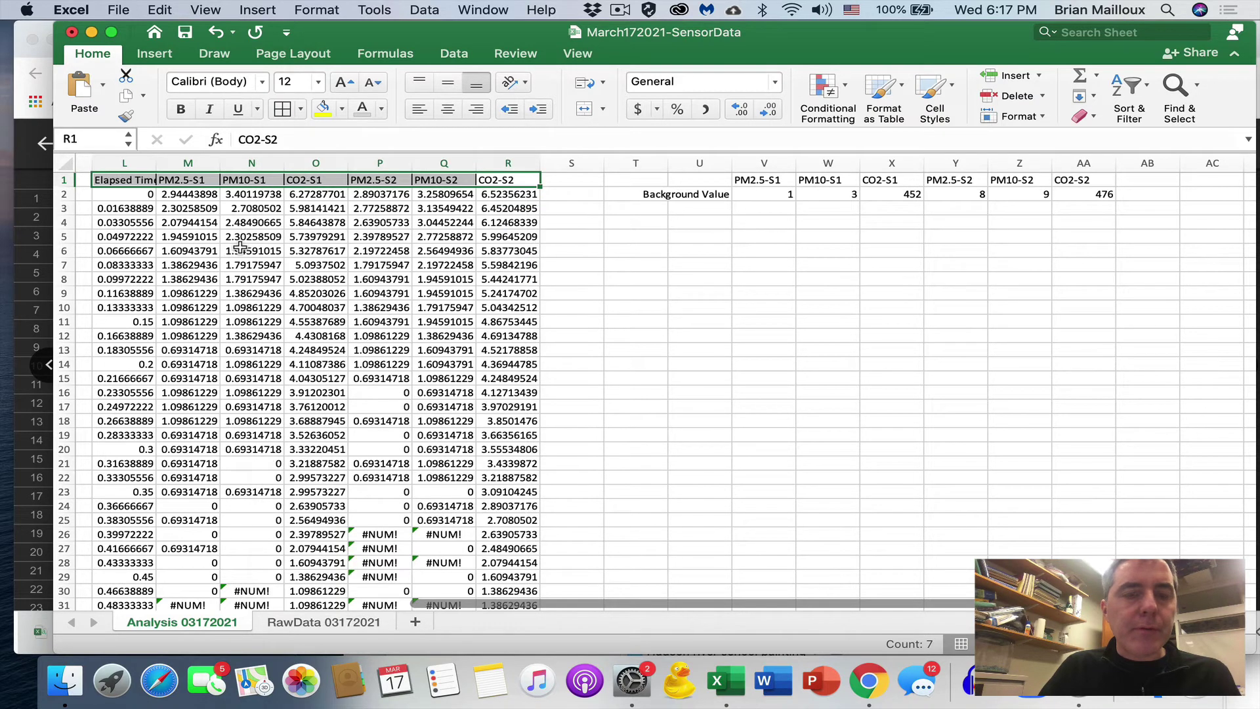
click(739, 263)
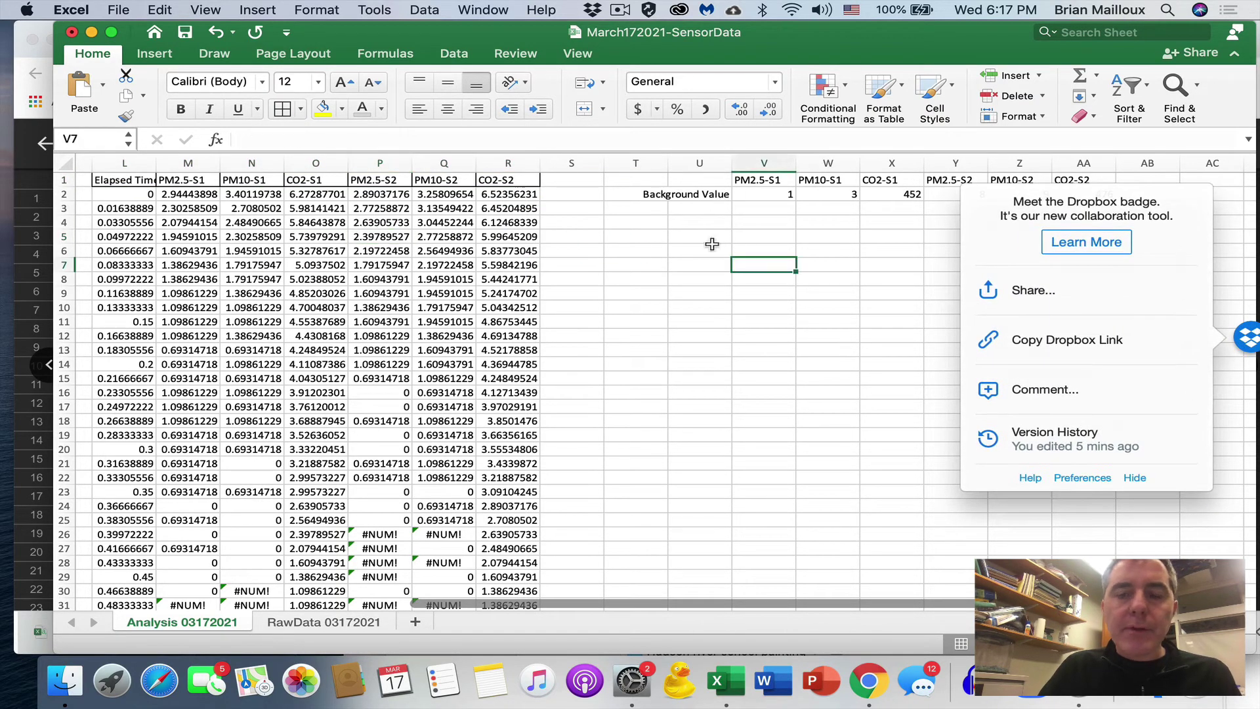
Step: Add 'Slope' in U3 and 'rsq' in U4 beneath Background Value
click(709, 207)
text(Slope)
key(Return)
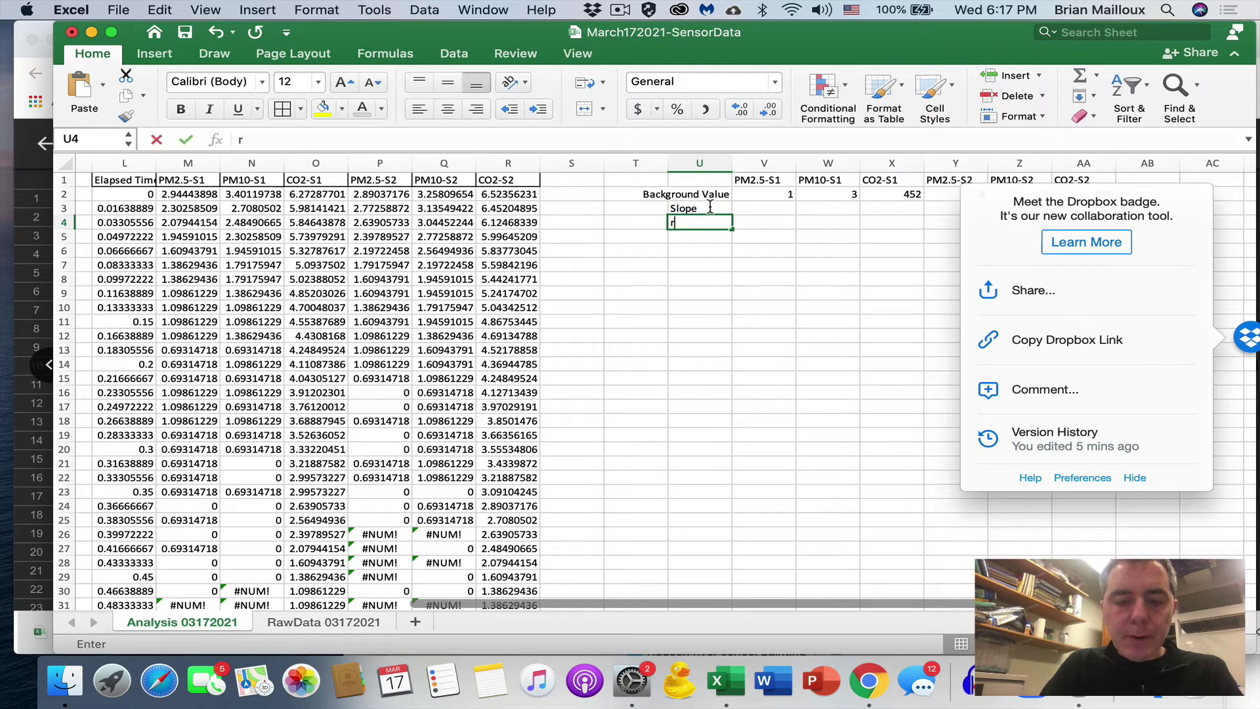
text(sq)
key(Return)
Step: Apply All Borders to the U1:AA4 summary table and right-align the Elapsed Time header
click(715, 180)
drag(759, 183, 701, 178)
click(1139, 476)
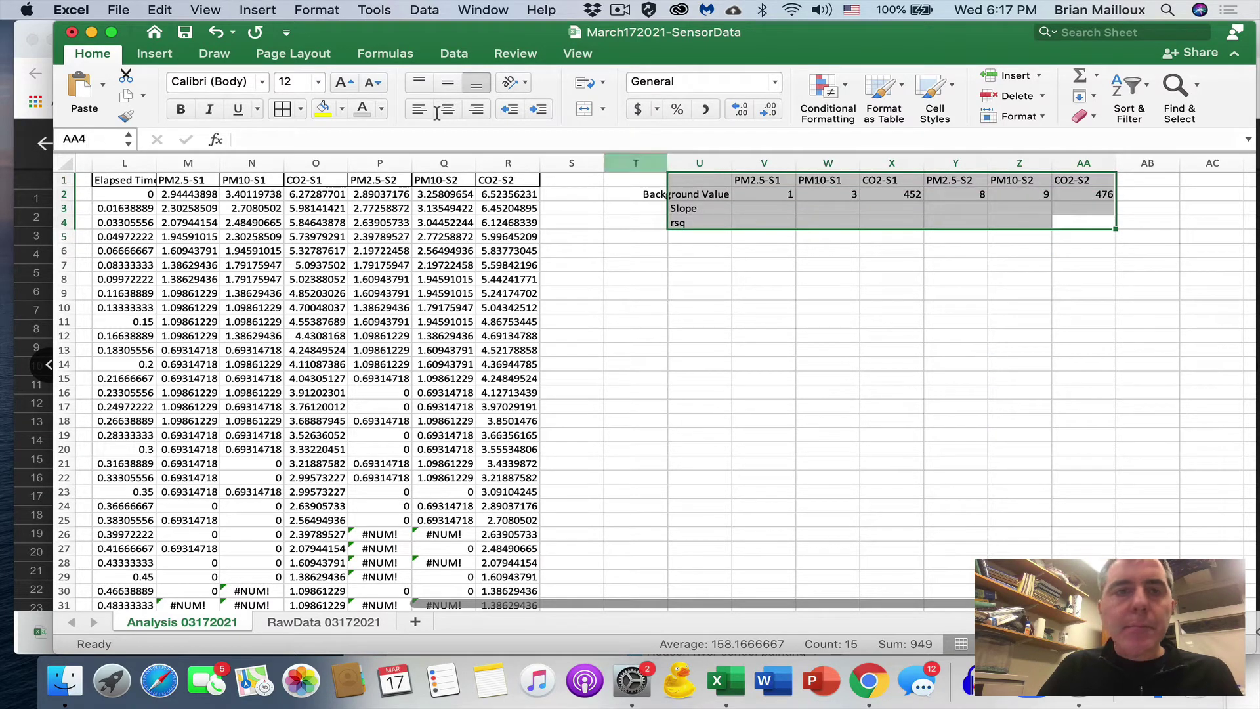
click(283, 109)
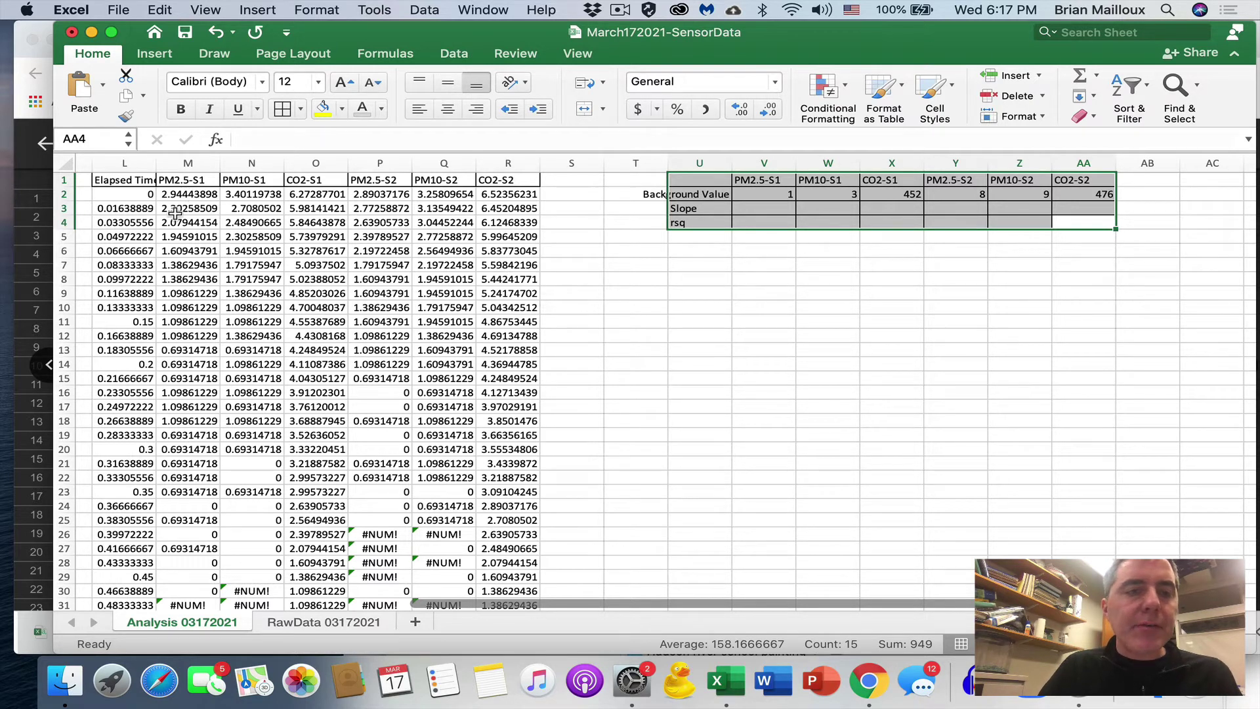
click(137, 181)
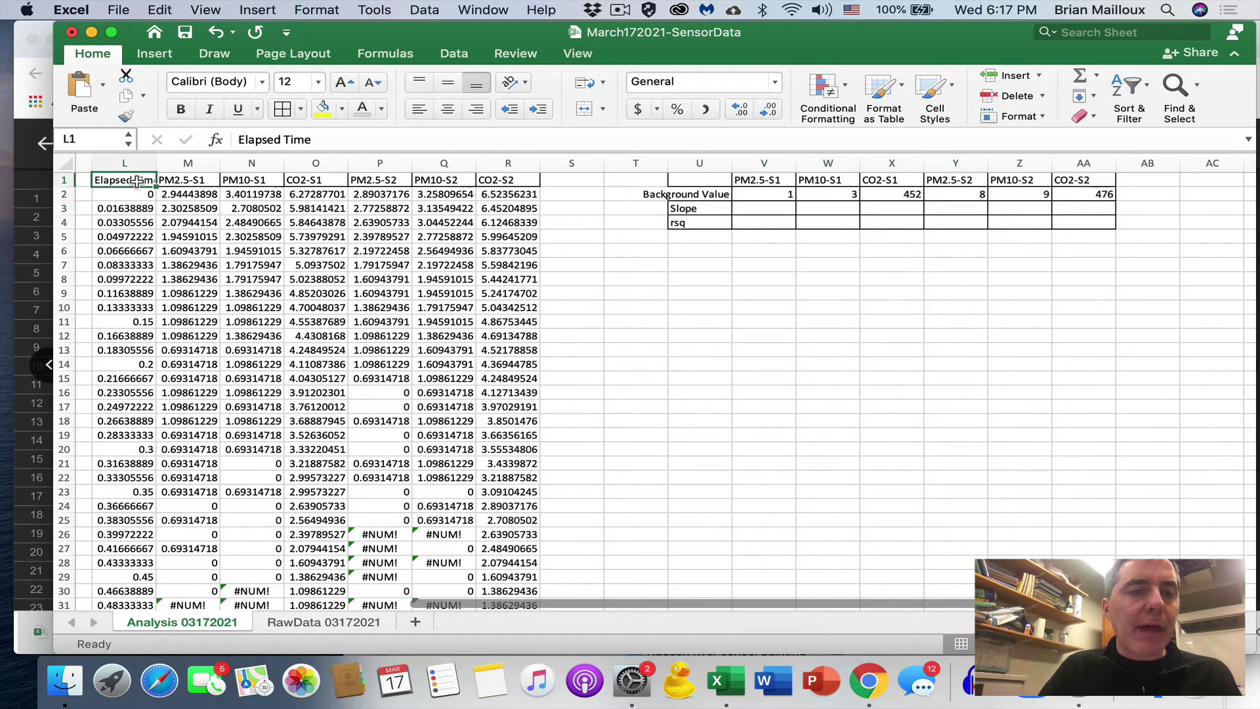
click(485, 112)
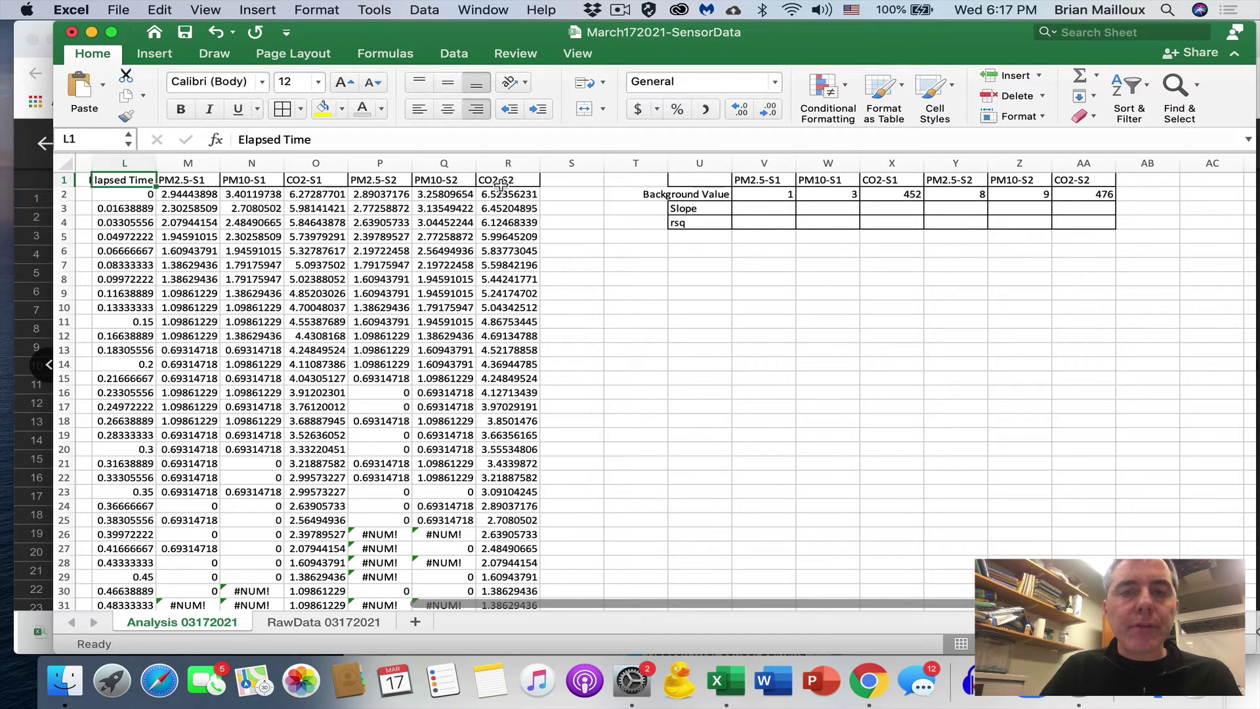
Step: Select Elapsed Time L1:L36 together with the six log columns M1:R36
click(190, 194)
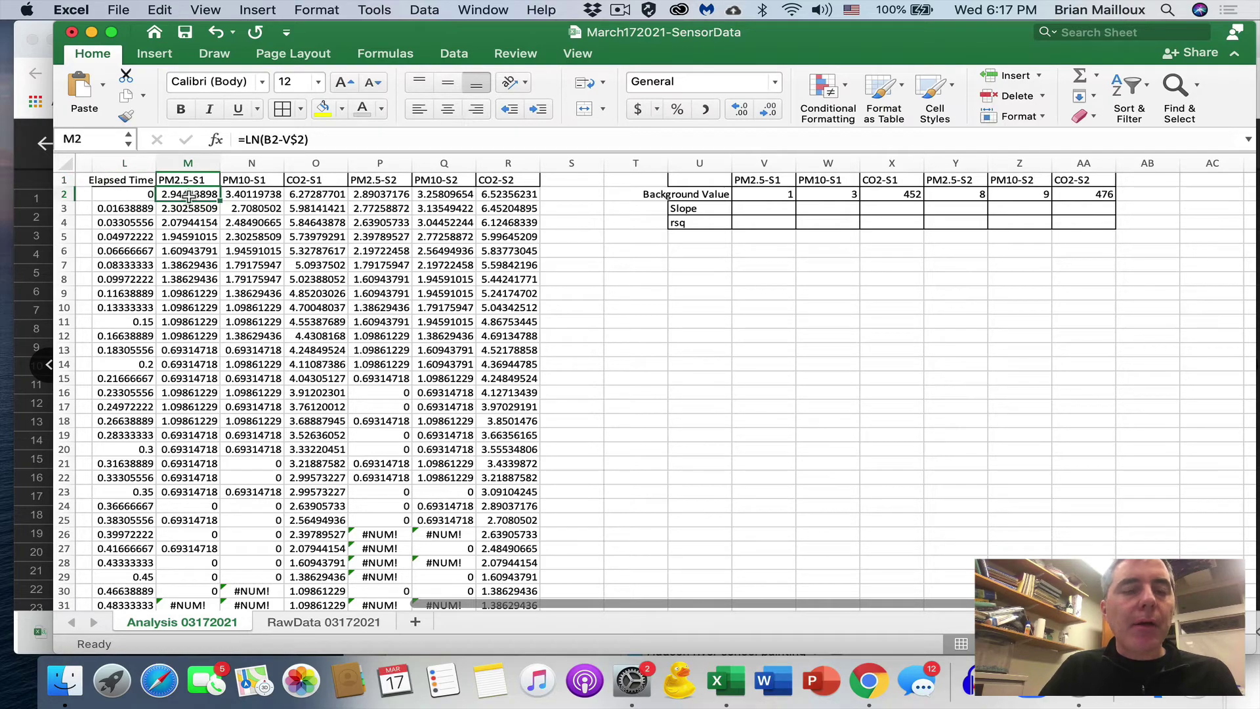
scroll(189, 195, left, 10)
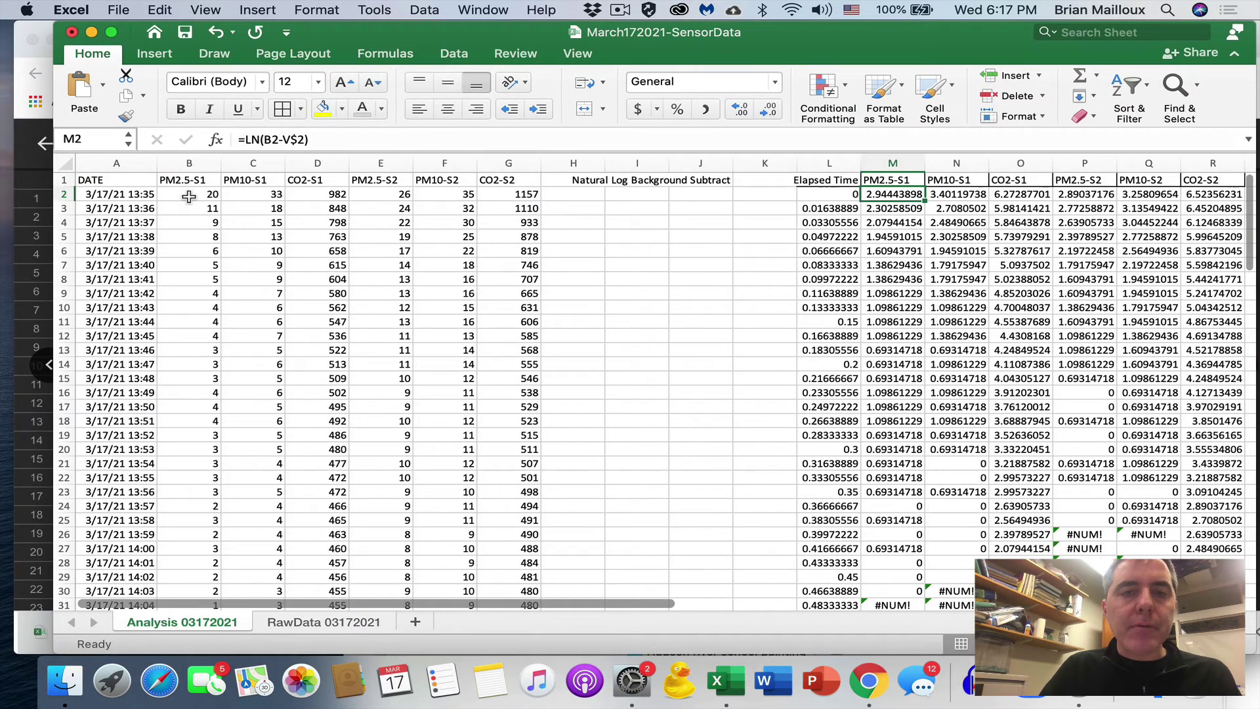
scroll(189, 196, right, 10)
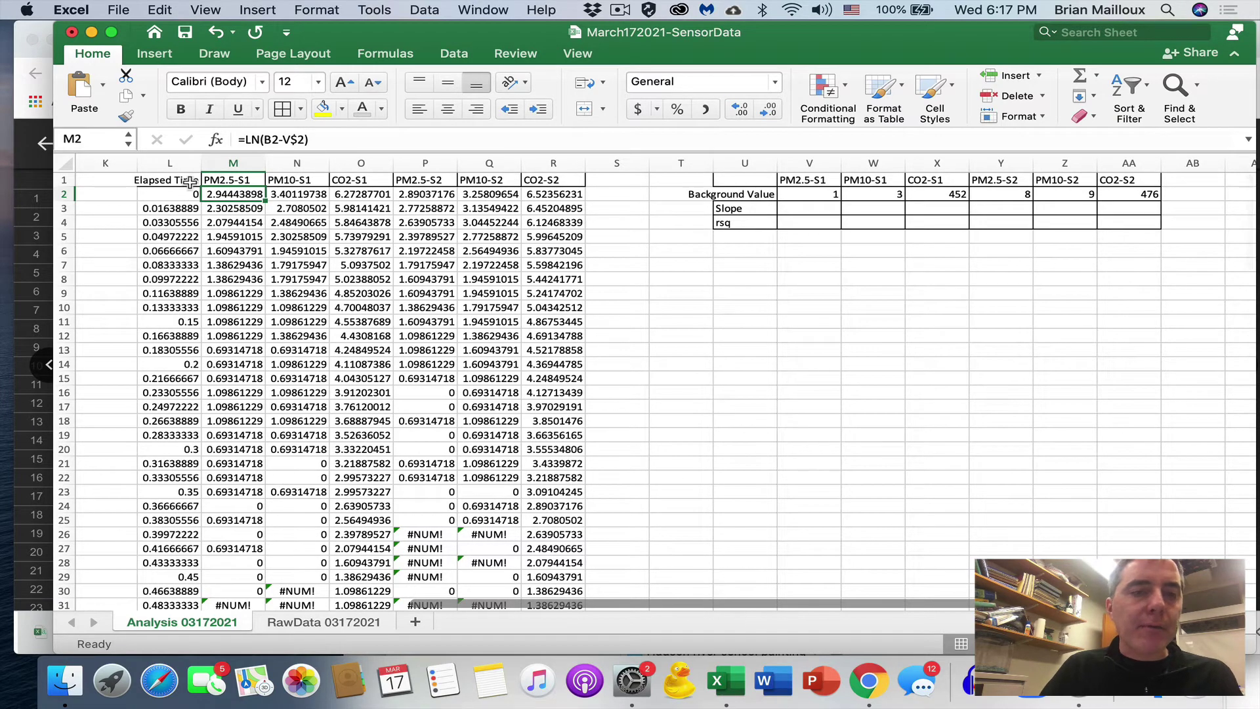
drag(184, 181, 176, 573)
scroll(298, 367, up, 5)
drag(242, 189, 542, 552)
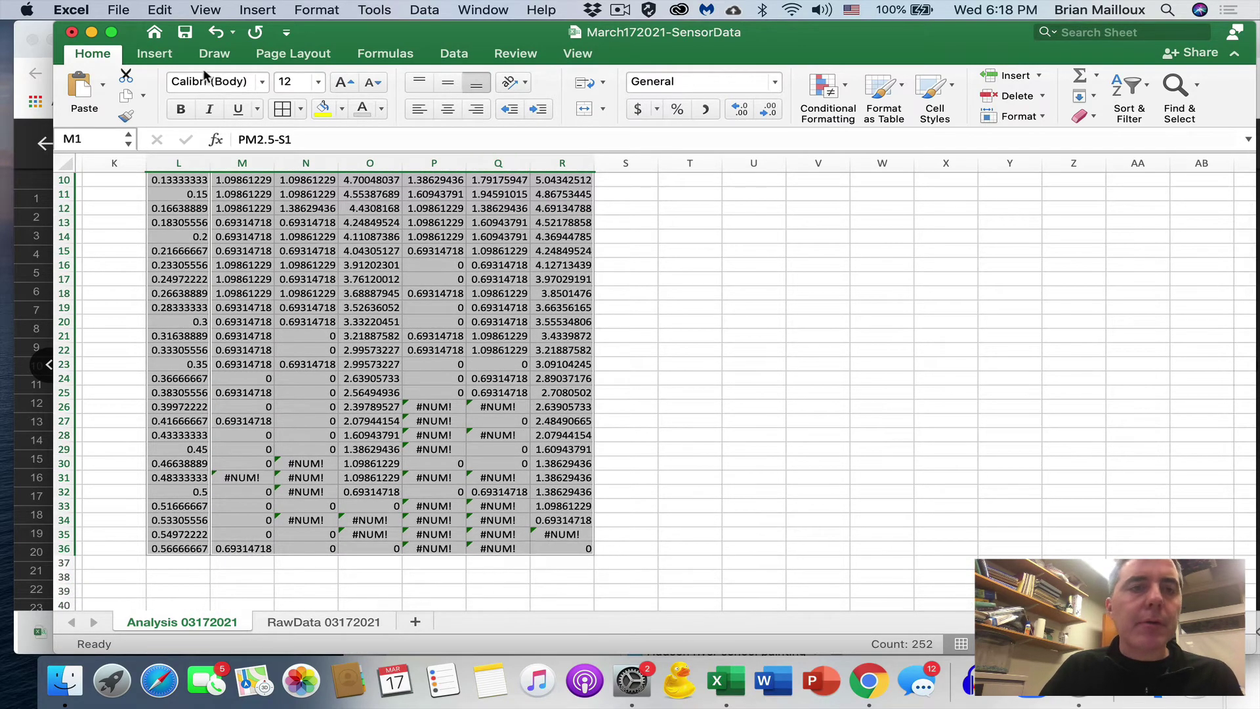
Step: Insert a plain scatter chart of the selected data
click(167, 59)
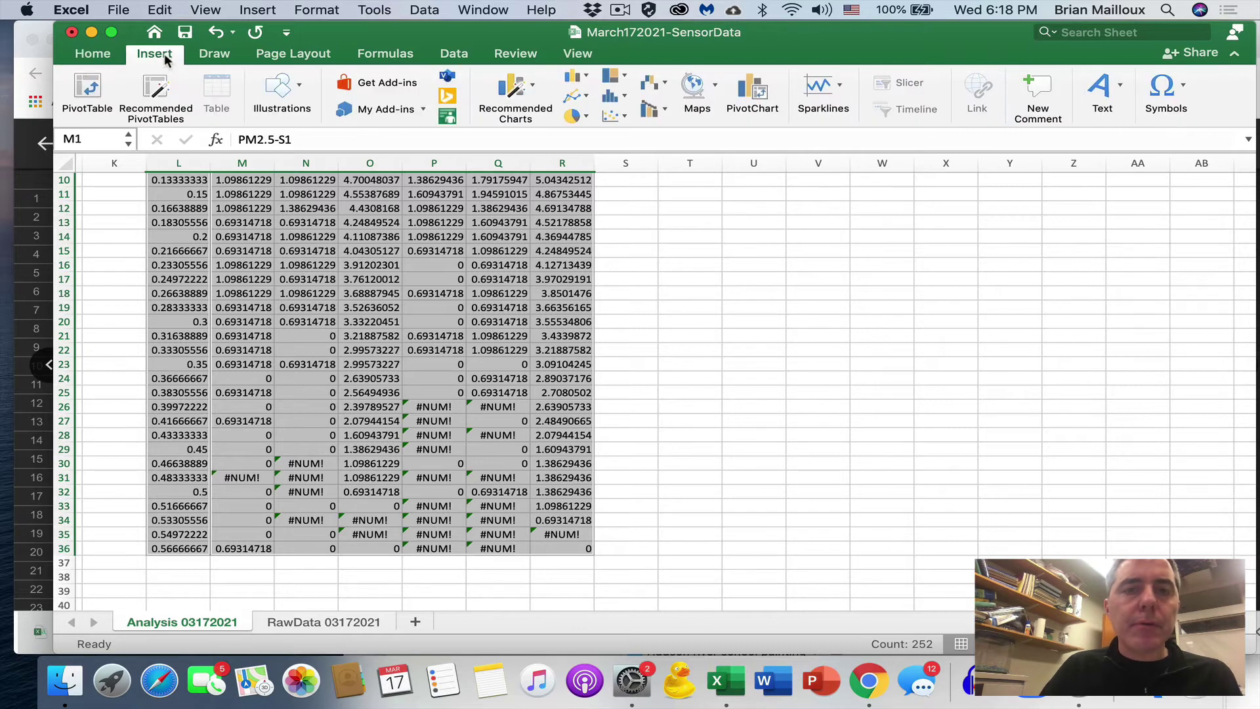
click(616, 116)
click(647, 200)
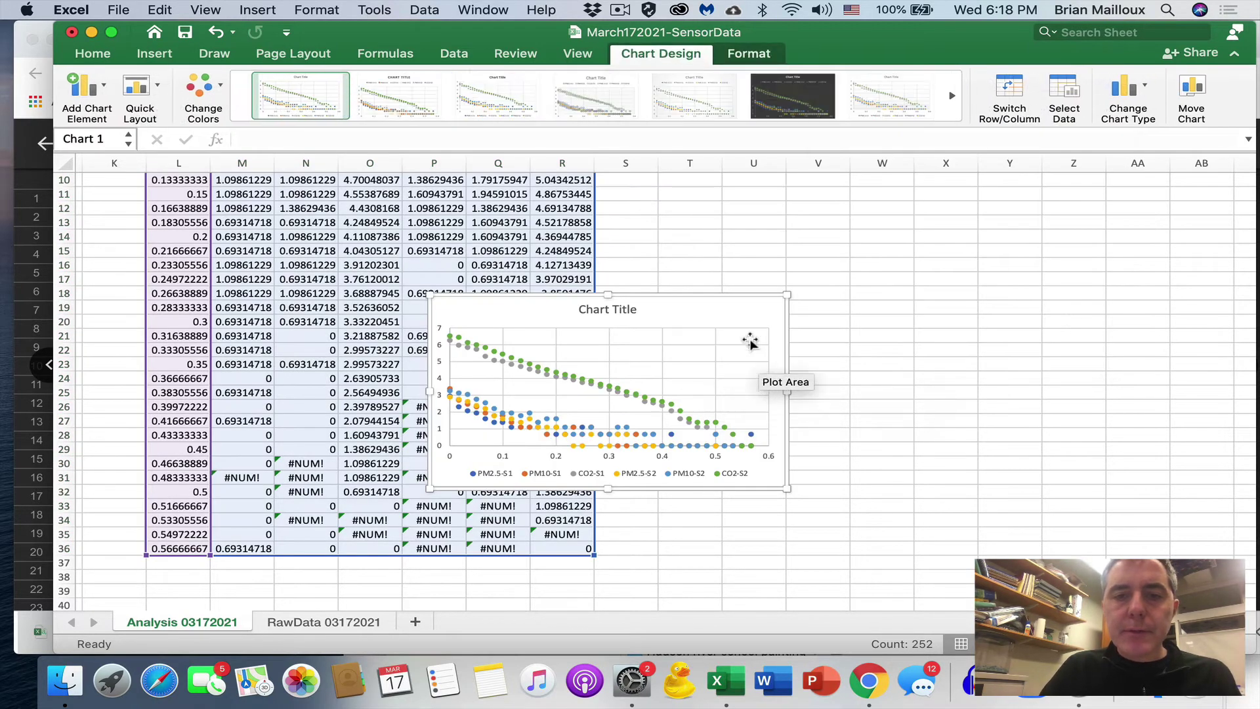
Step: Move the chart beside the data below the Background Value table and enlarge it
drag(689, 299, 915, 199)
scroll(915, 199, up, 5)
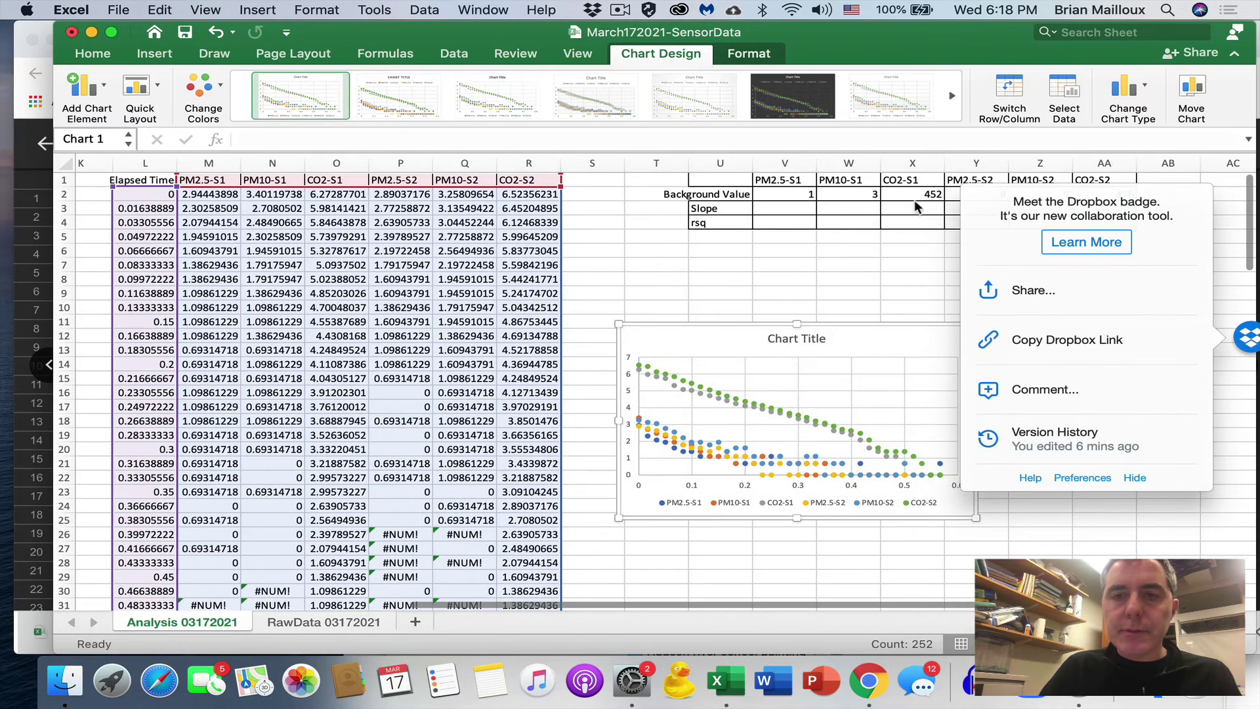
drag(857, 332, 824, 266)
drag(943, 454, 1033, 507)
click(1136, 475)
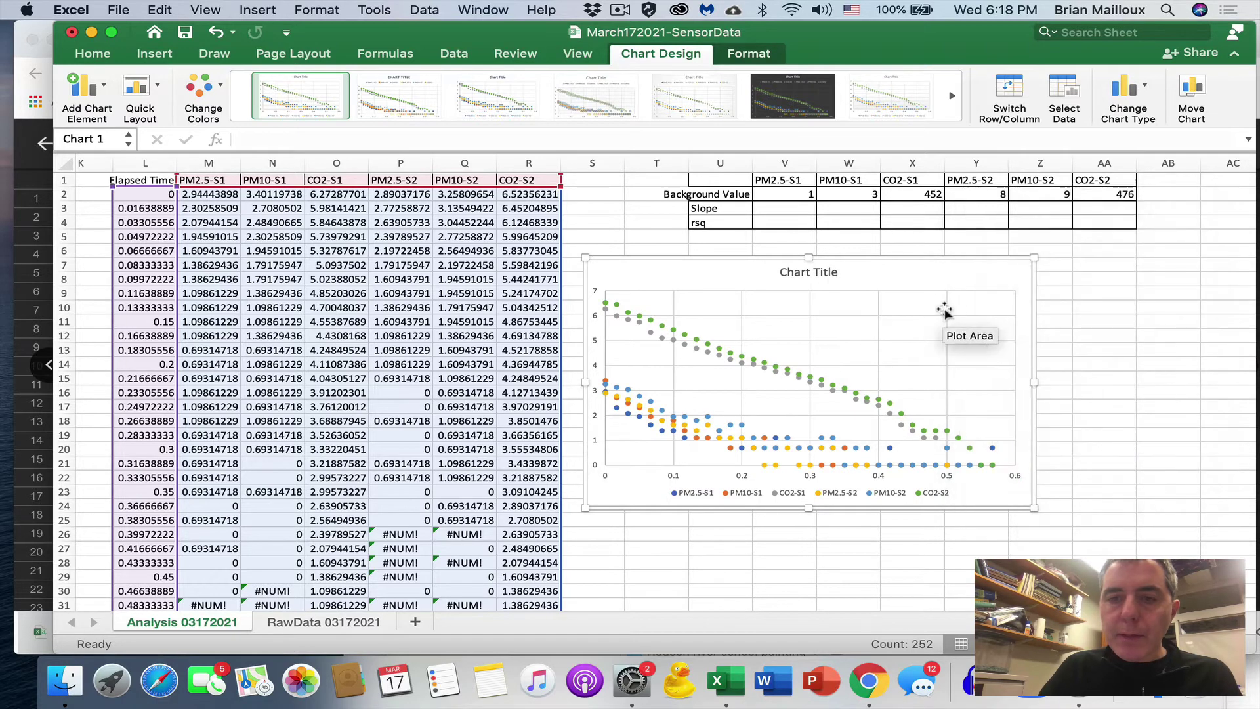
Step: Retitle the chart 'Background Corrected Data'
click(800, 277)
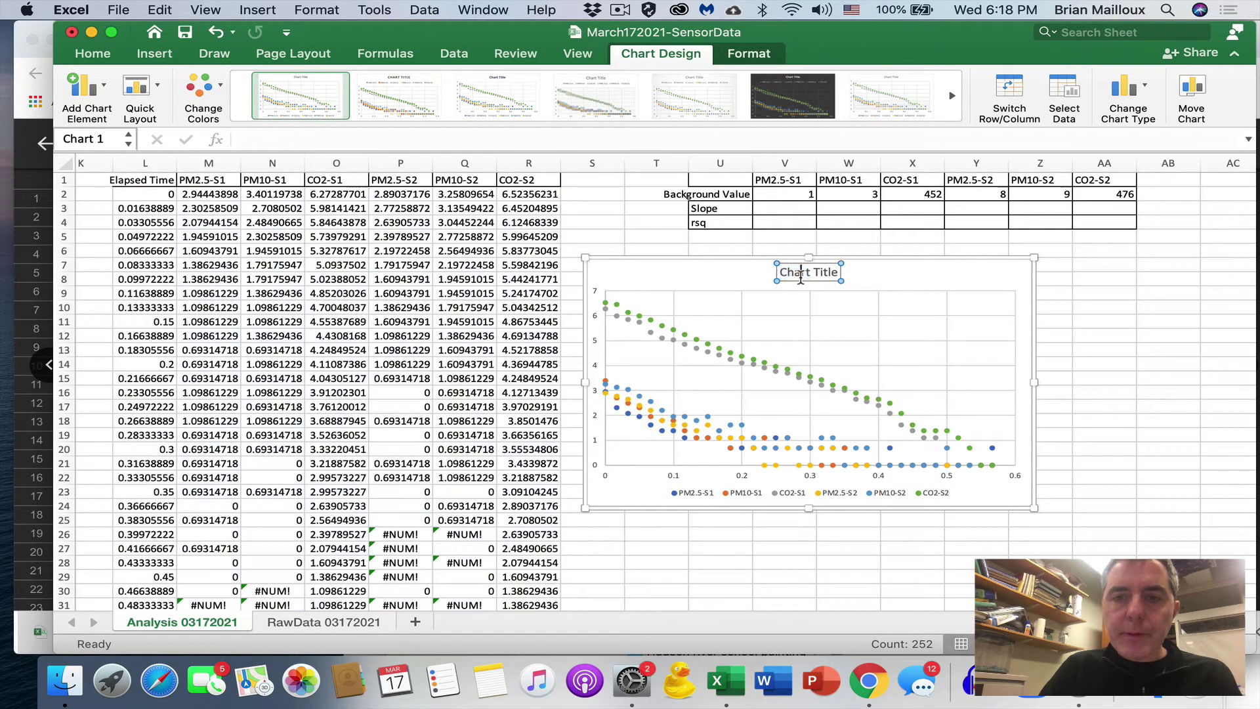
text(Back)
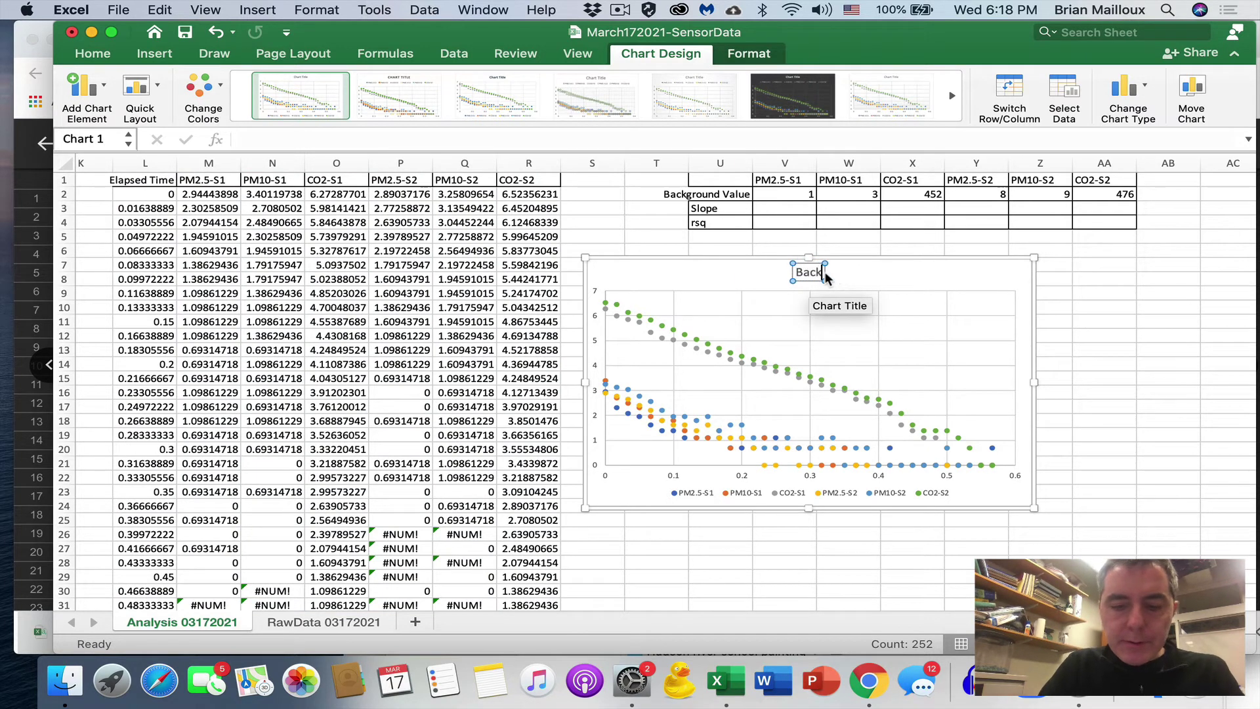
text(ground Cor)
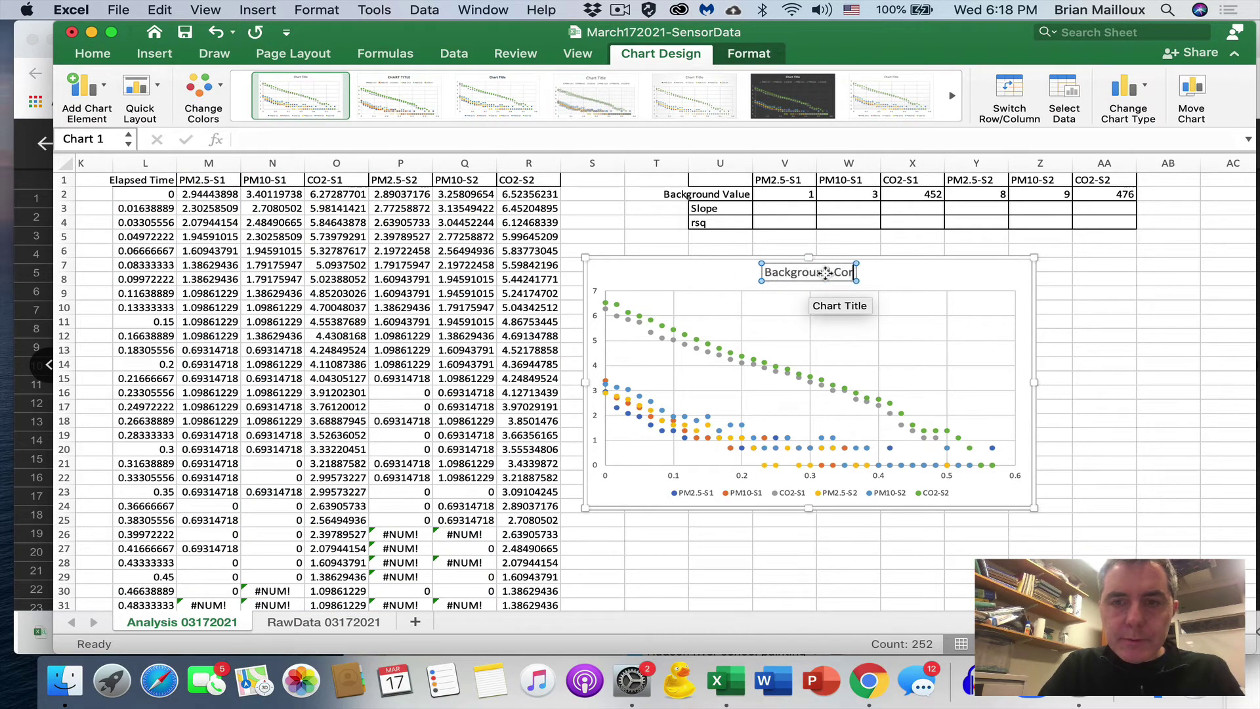
text(rected Data)
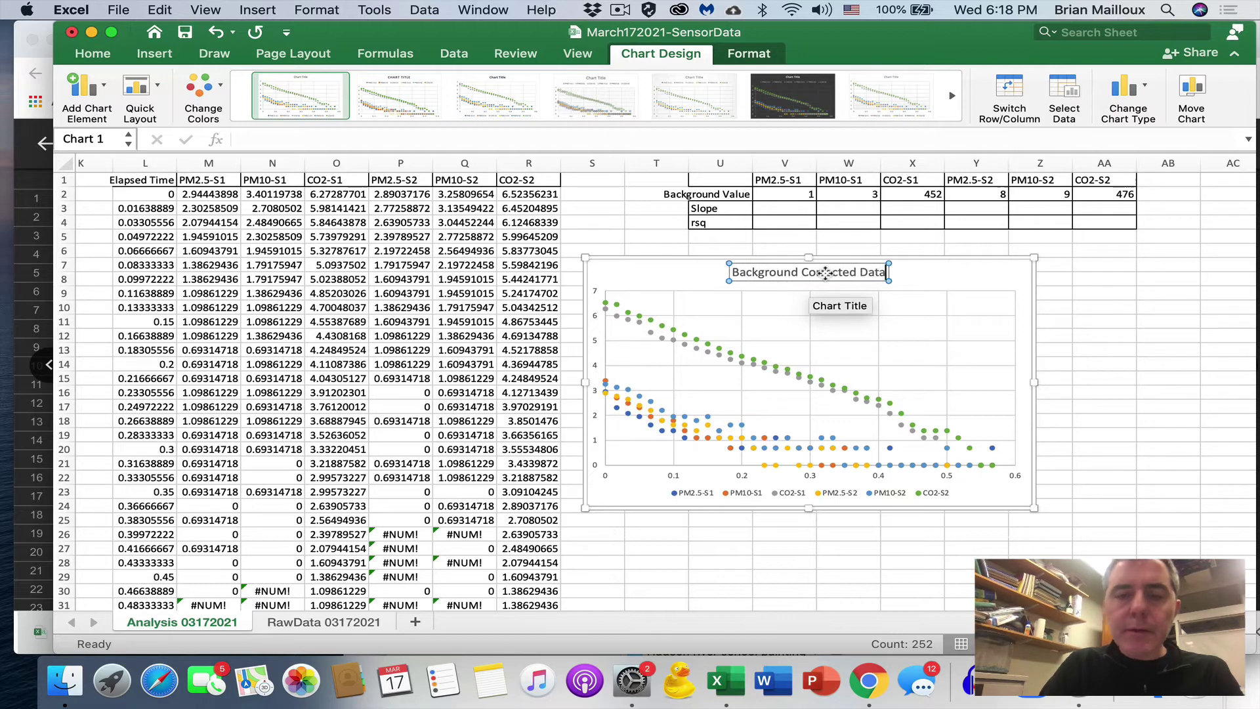
Step: Add primary horizontal and vertical axis titles to the chart
click(718, 288)
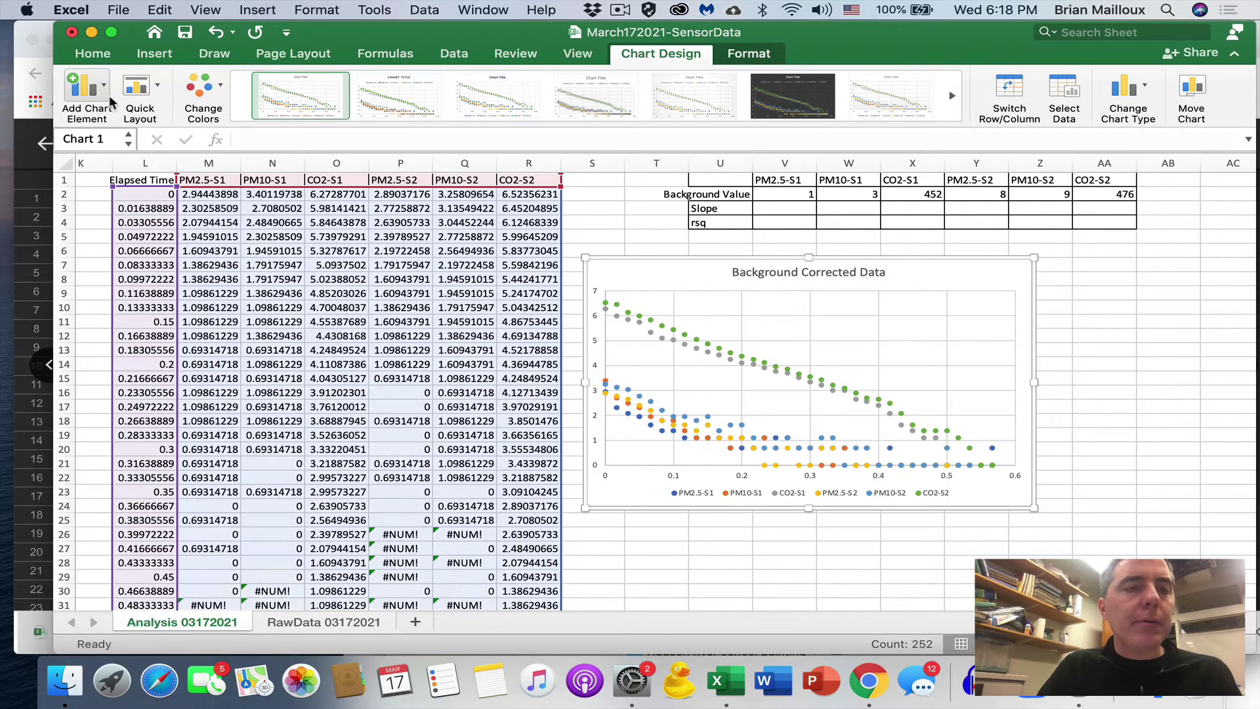
click(111, 100)
mouse_move(125, 143)
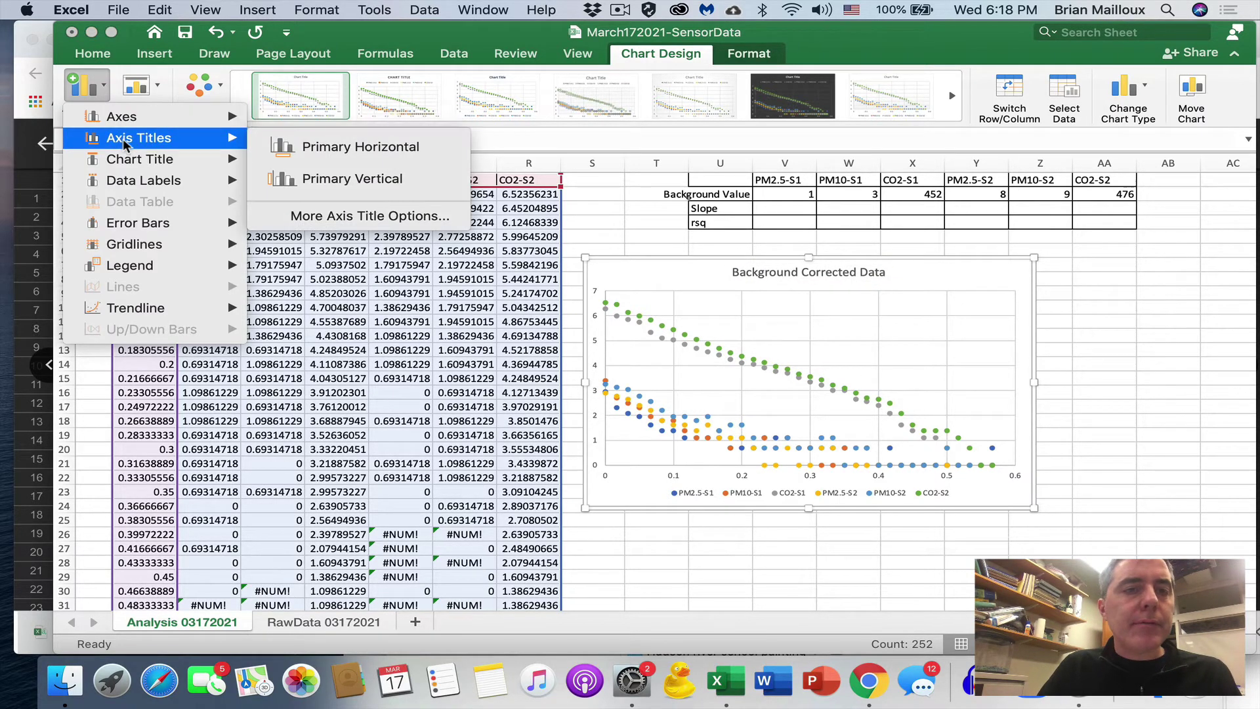
click(325, 154)
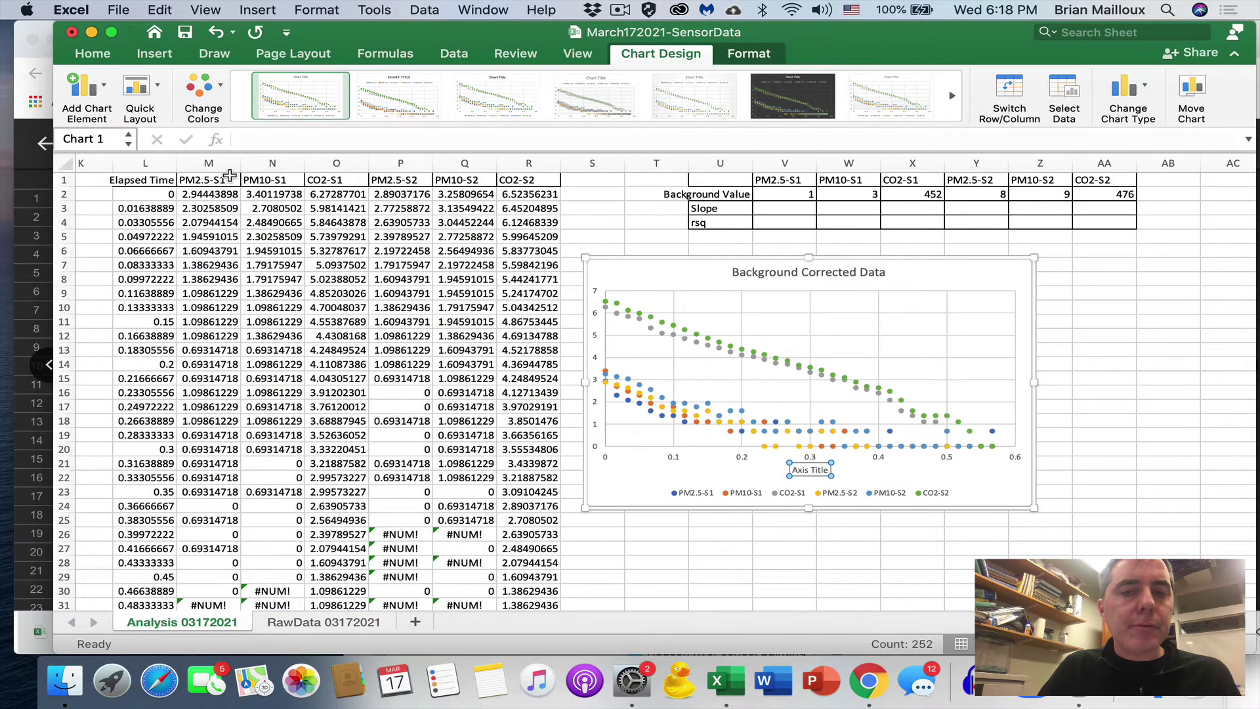
click(86, 91)
mouse_move(157, 159)
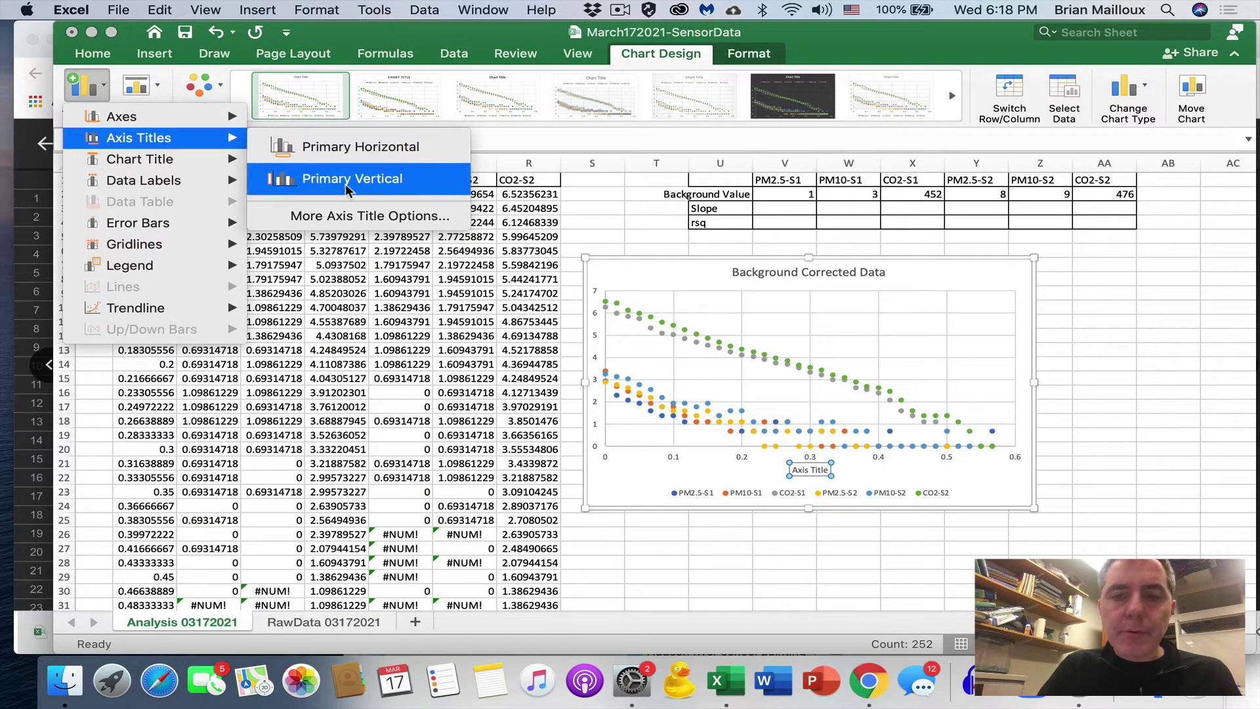
click(347, 187)
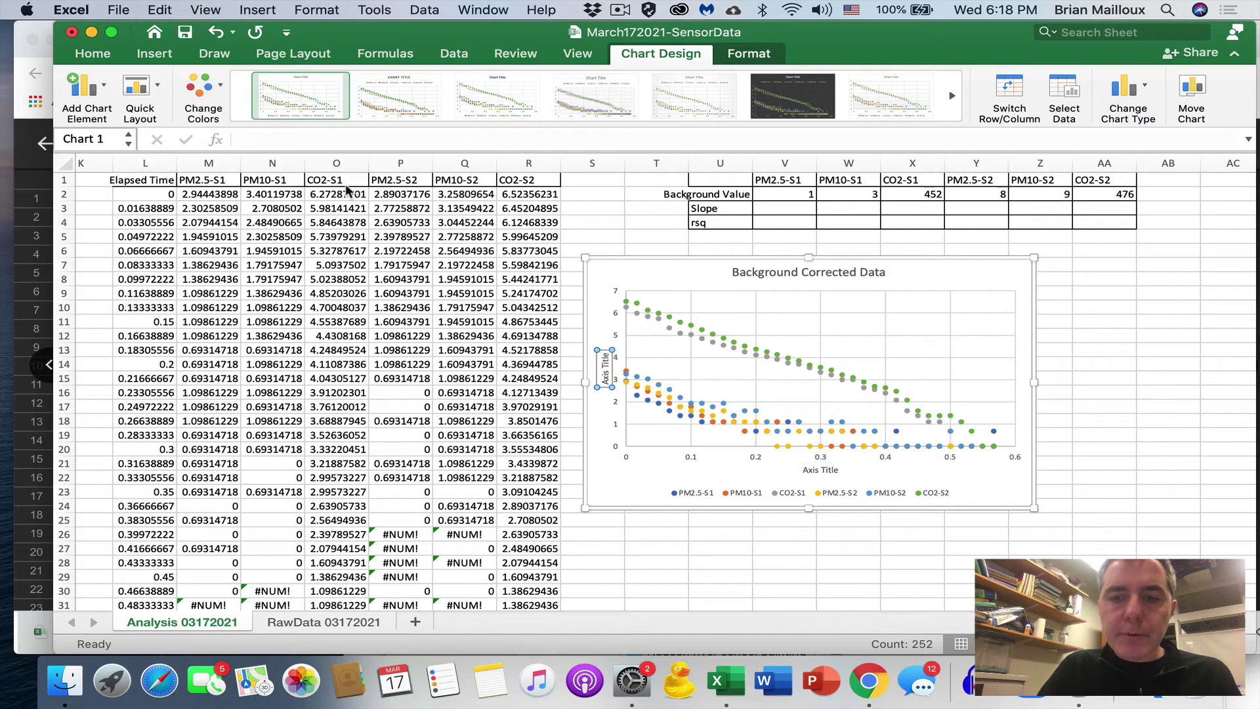
Step: Label the vertical axis 'ln Concentration' and the horizontal axis 'Elapsed Time (hrs)'
double_click(608, 368)
triple_click(606, 361)
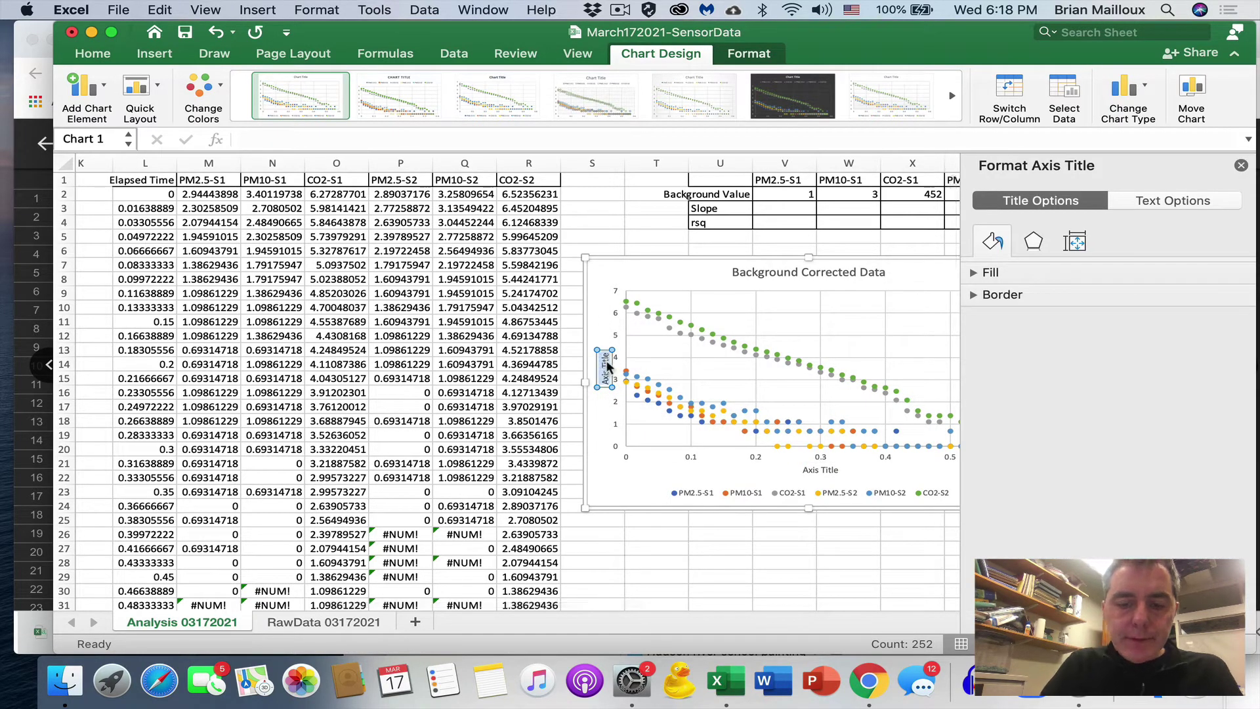
key(BackSpace)
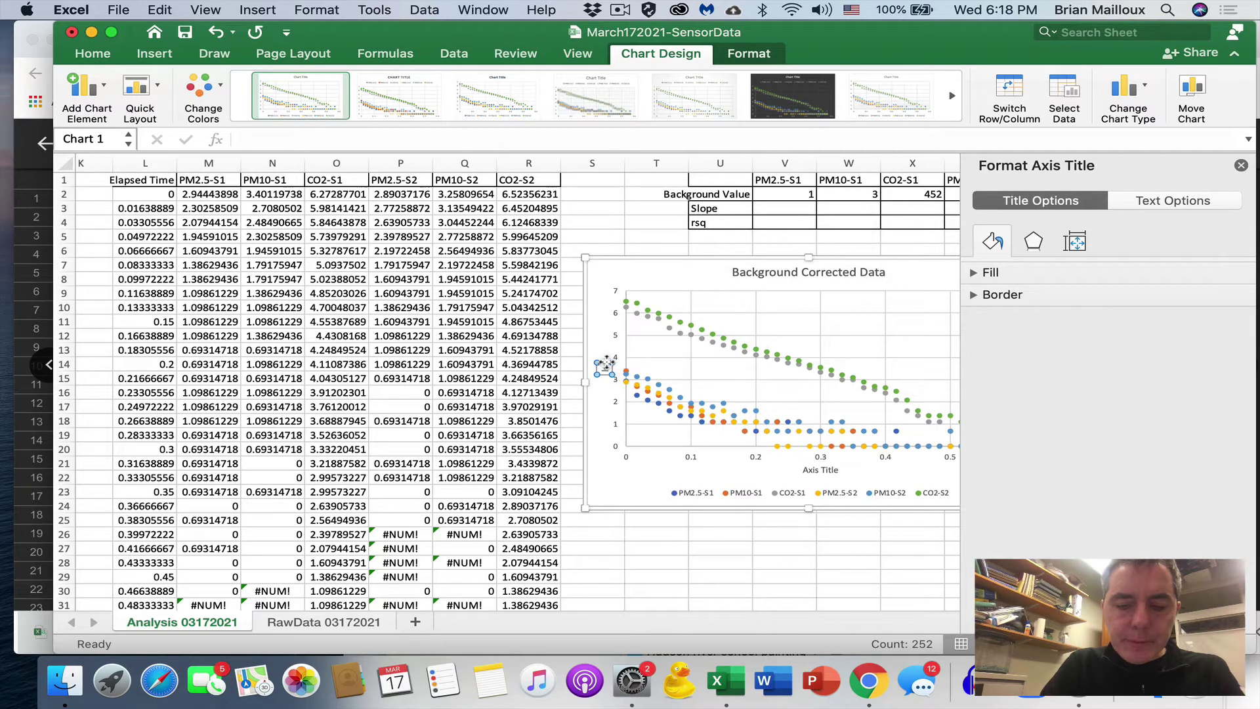
text(ln Concentration)
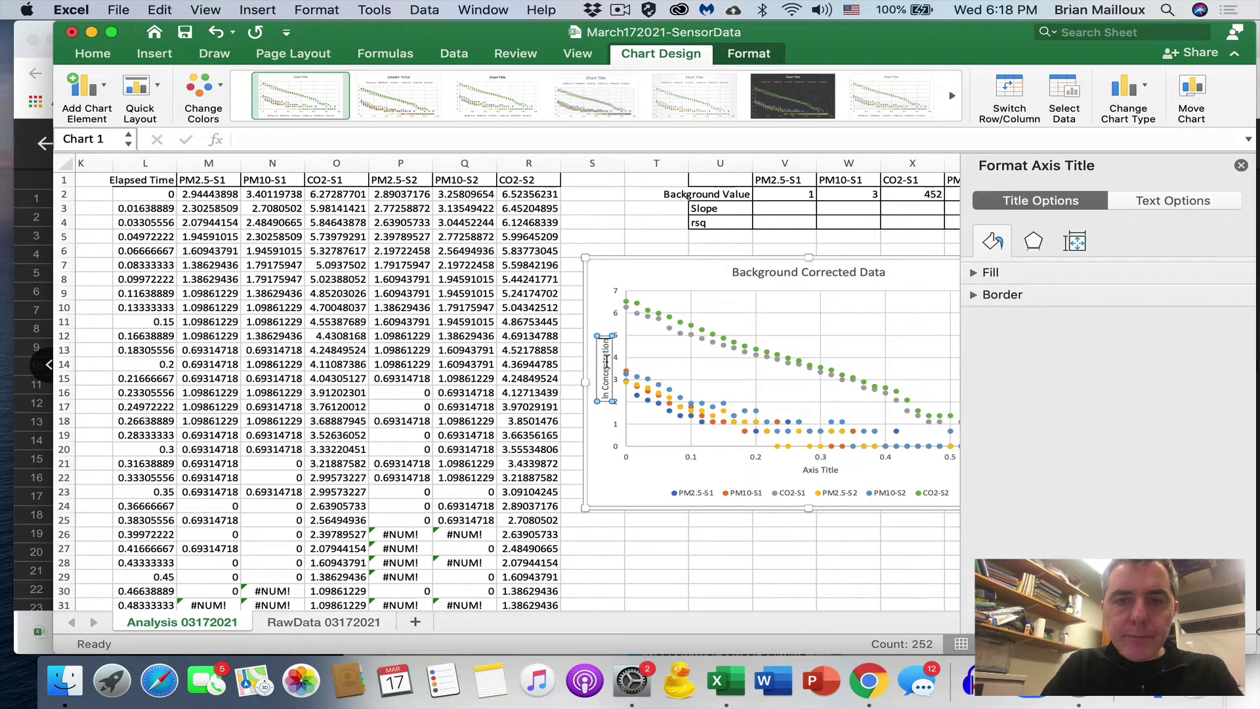
click(1241, 167)
double_click(823, 470)
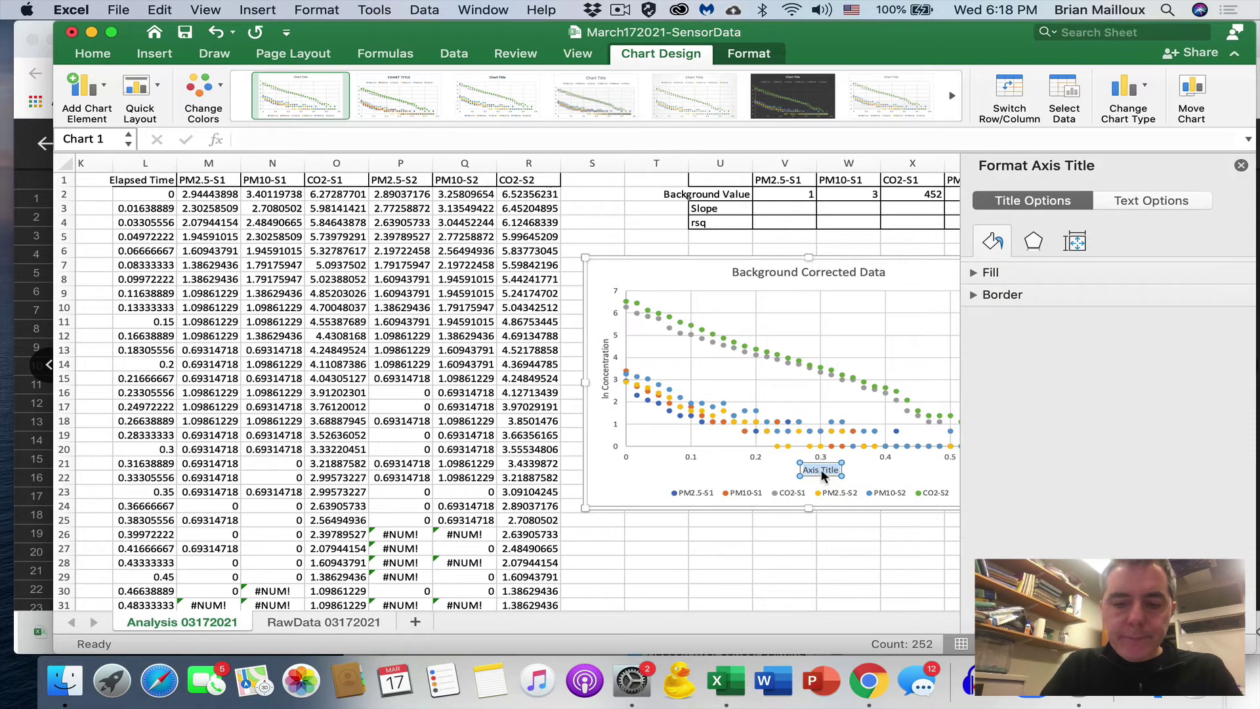
text(Elapsed Time ()
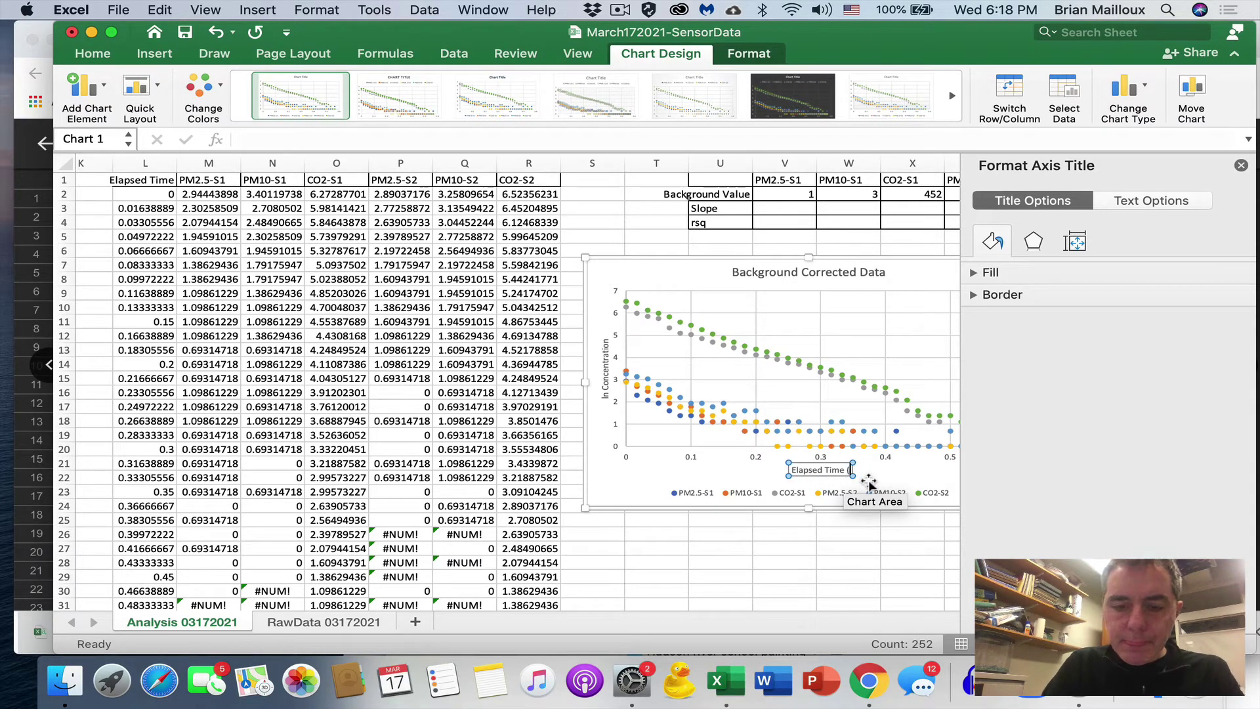
text(hrs))
Step: Place the legend on the right, then drag it into the plot's top-right corner
click(1241, 166)
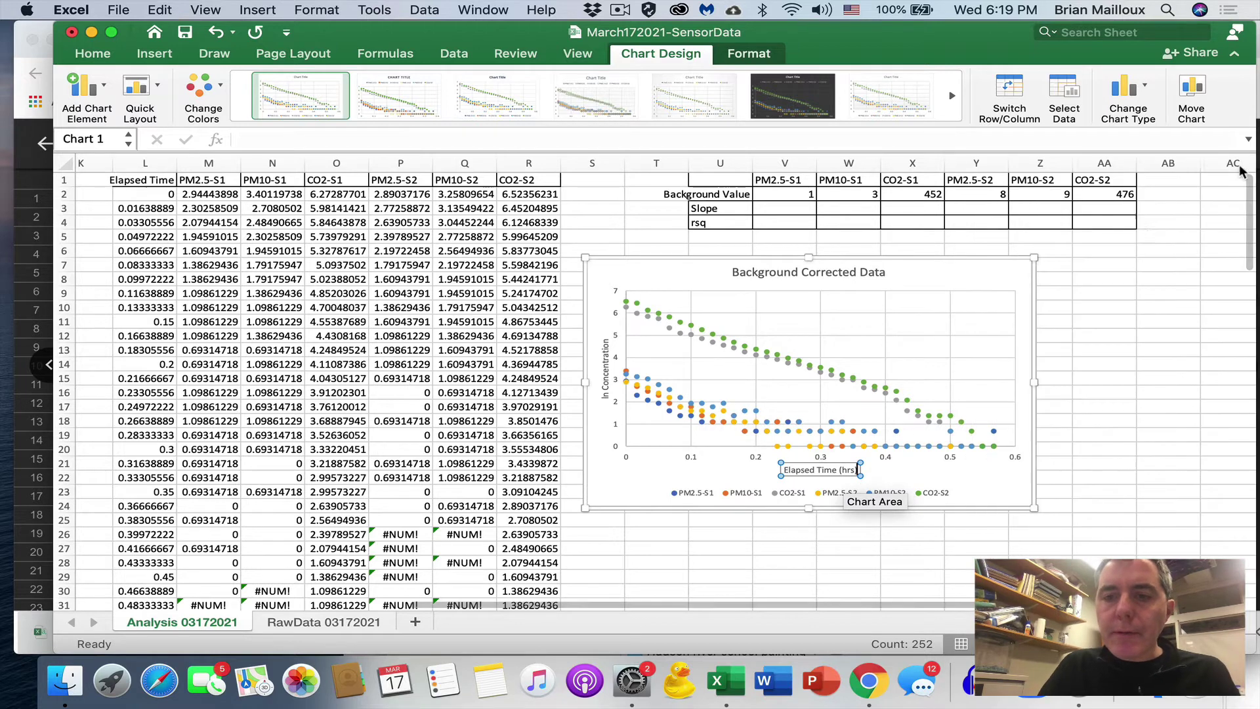
click(897, 491)
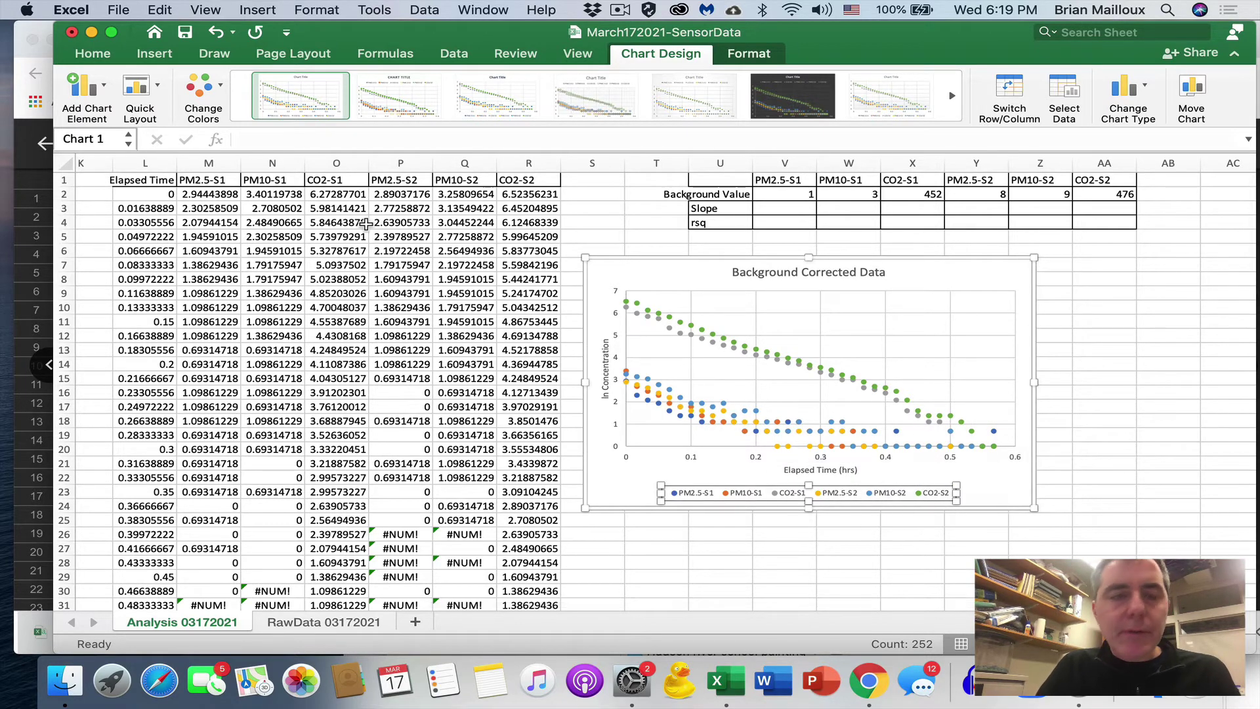
click(102, 84)
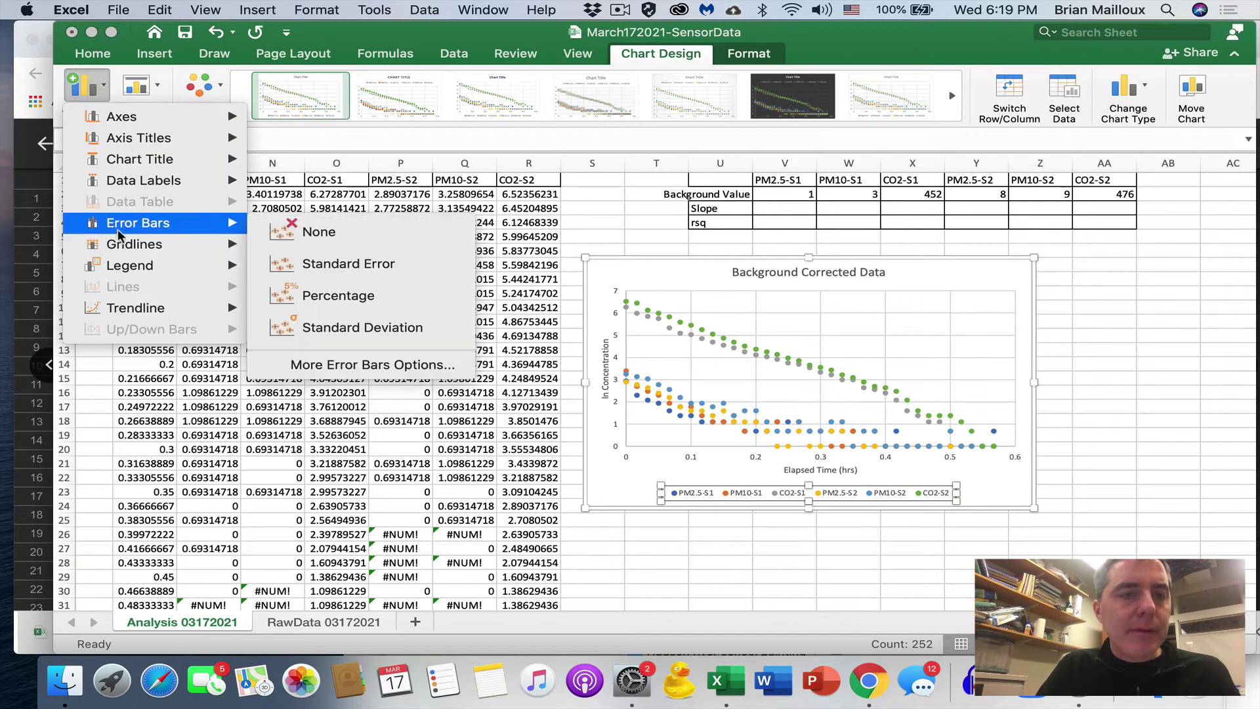
mouse_move(132, 267)
click(308, 306)
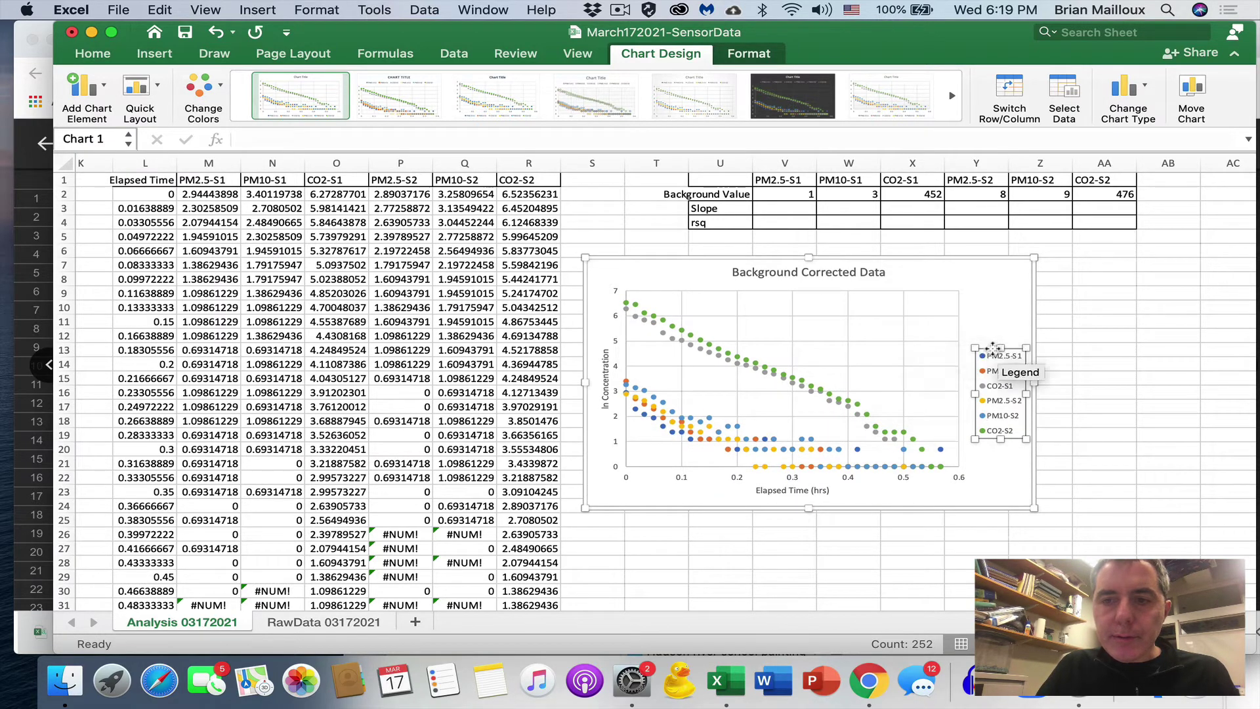
drag(992, 347, 914, 303)
Step: Widen the plot area to the right and nudge the legend further right
click(953, 371)
click(953, 399)
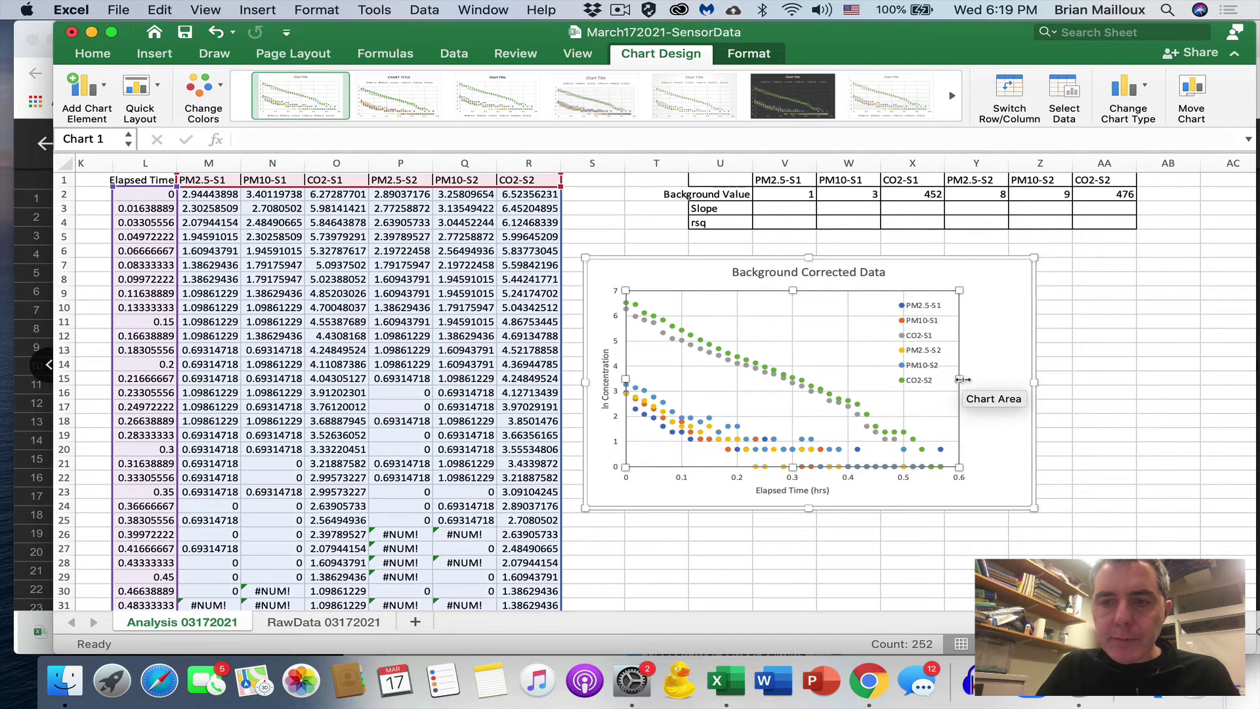
drag(959, 380, 1014, 380)
click(932, 341)
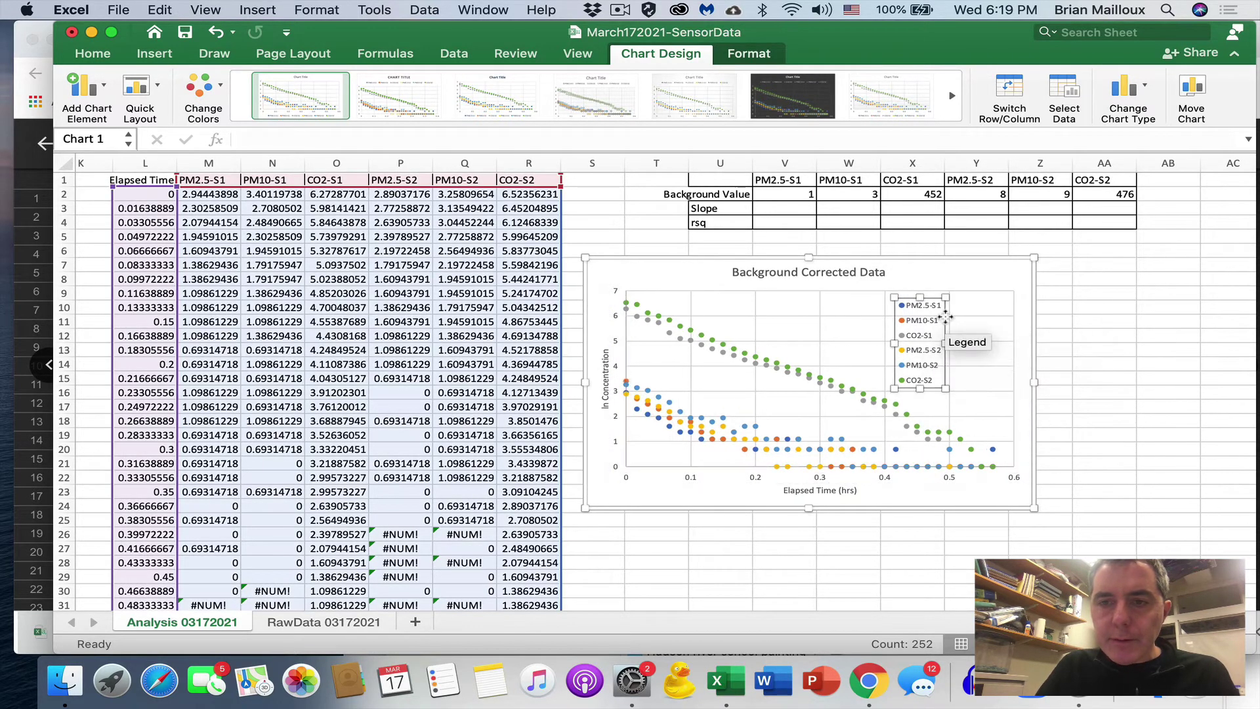
drag(943, 317, 981, 318)
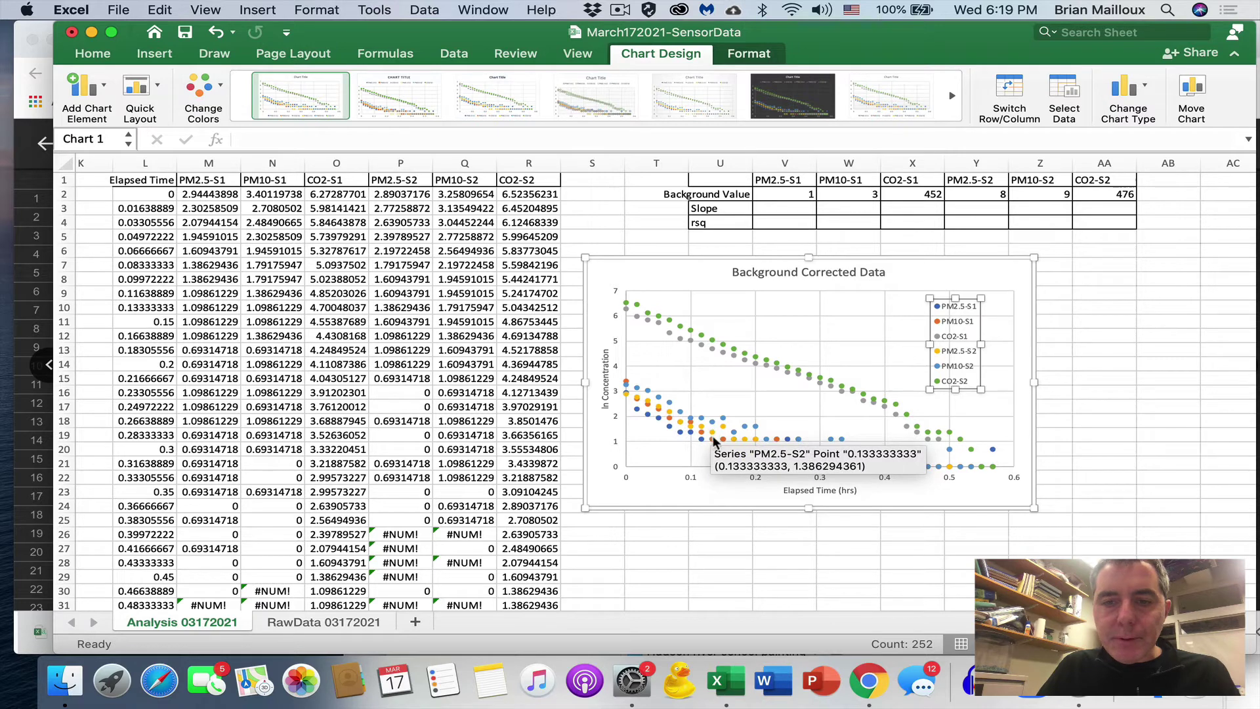
Step: Clear the PM2.5 and PM10 log values for both sensors from row 11 down
scroll(263, 405, left, 2)
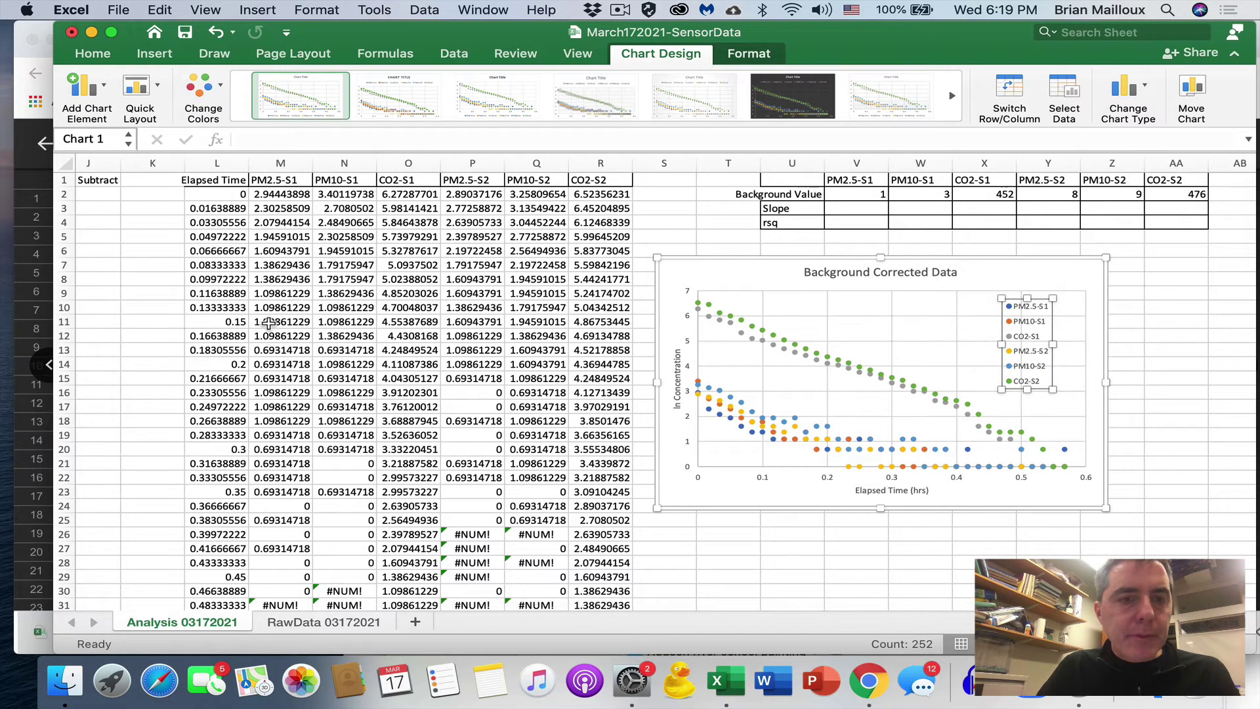
drag(268, 324, 337, 575)
key(Delete)
scroll(326, 509, up, 3)
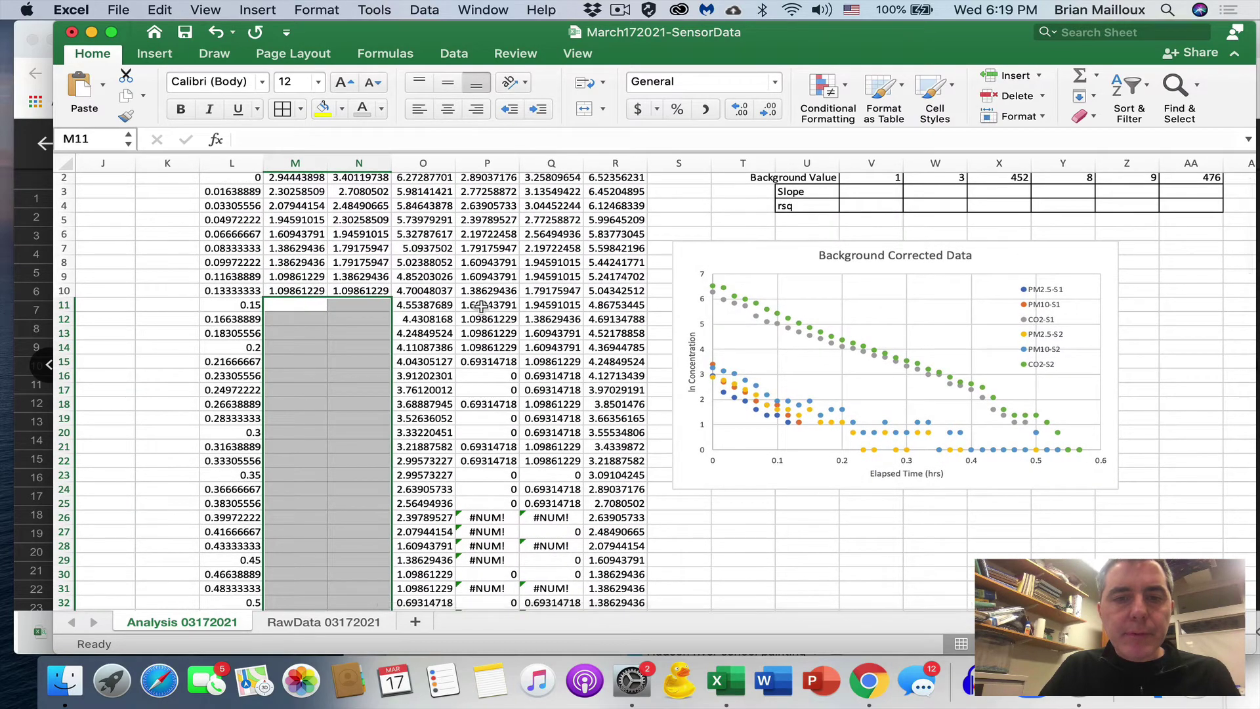
drag(489, 305, 569, 577)
key(Delete)
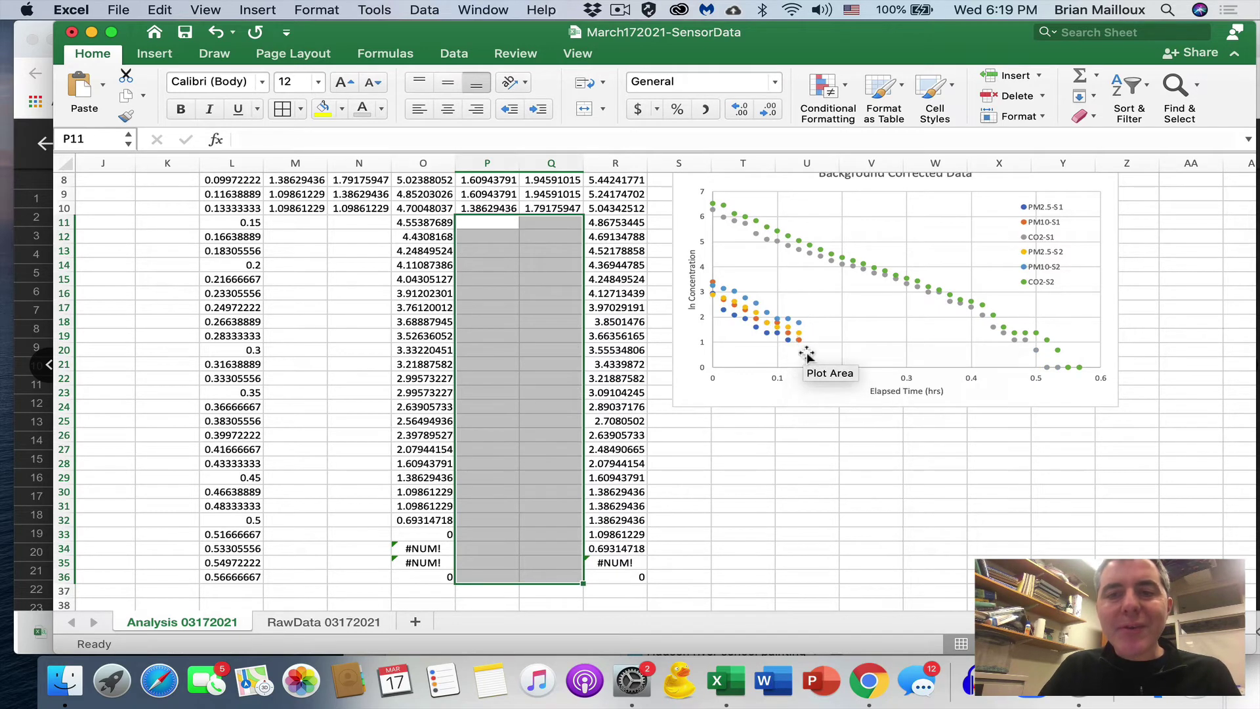
Step: Clear the CO2-S1 and CO2-S2 log values from row 29 down to row 36
mouse_move(791, 340)
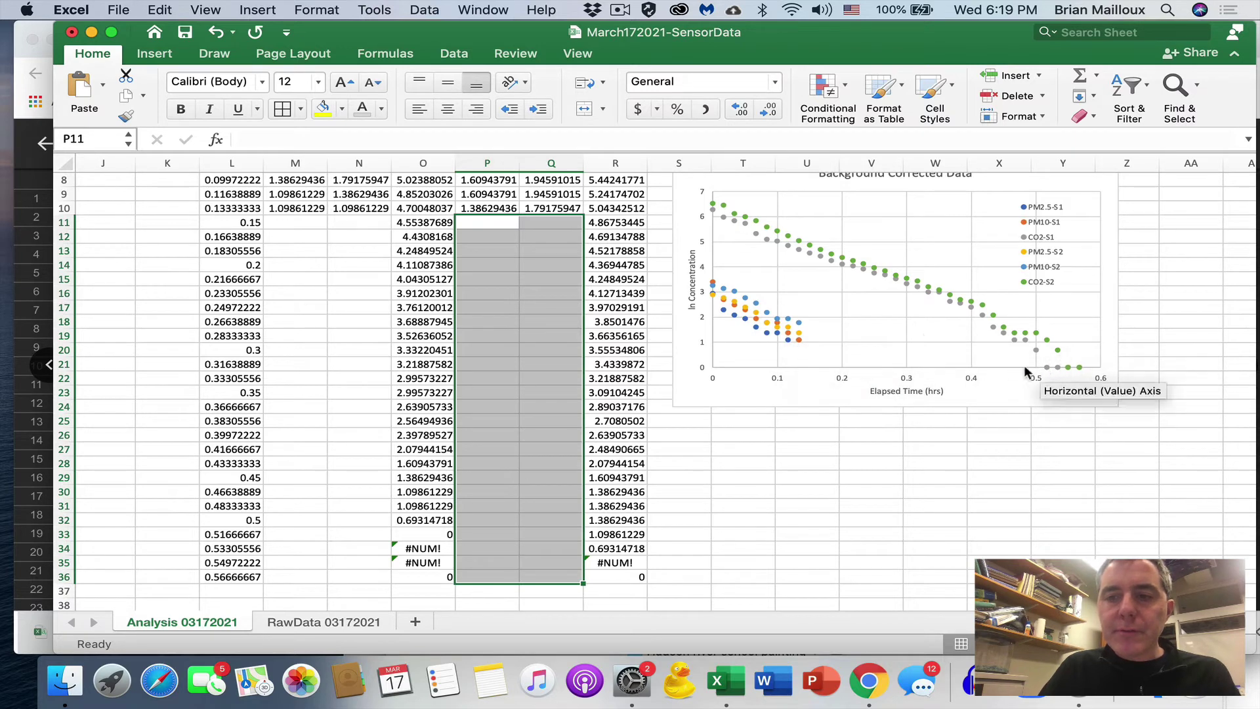
drag(418, 573, 418, 566)
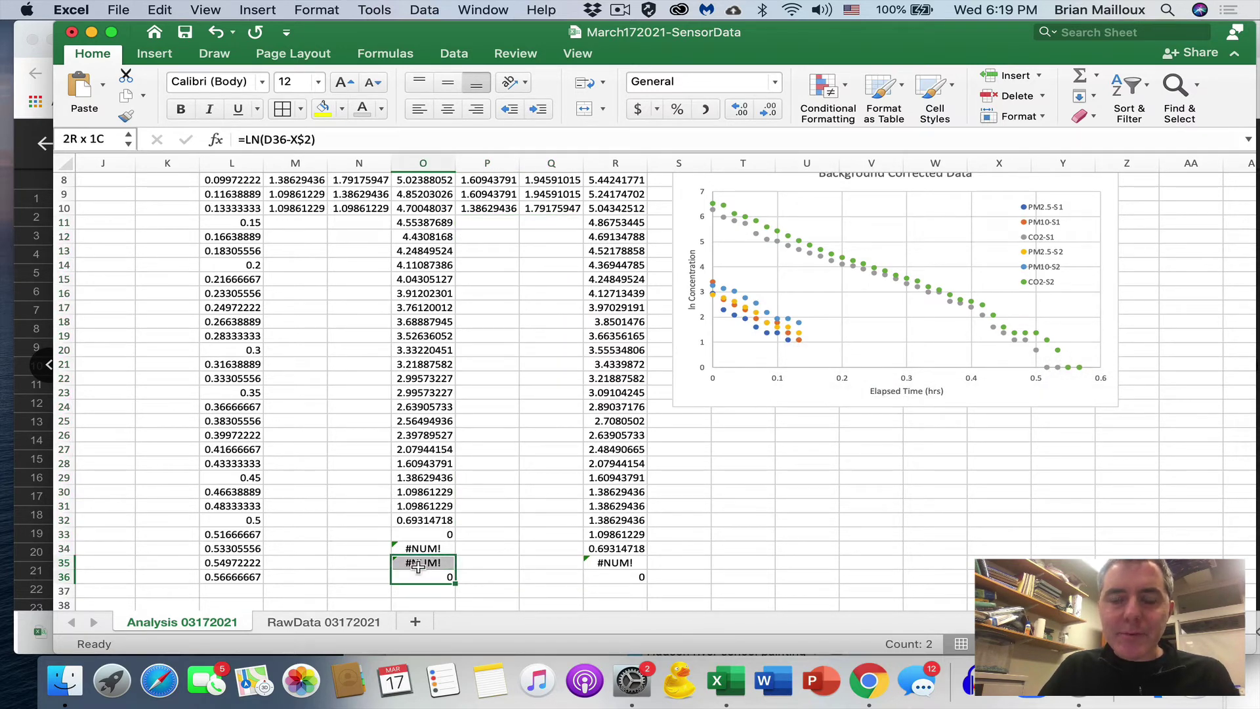
drag(418, 562, 410, 477)
key(Delete)
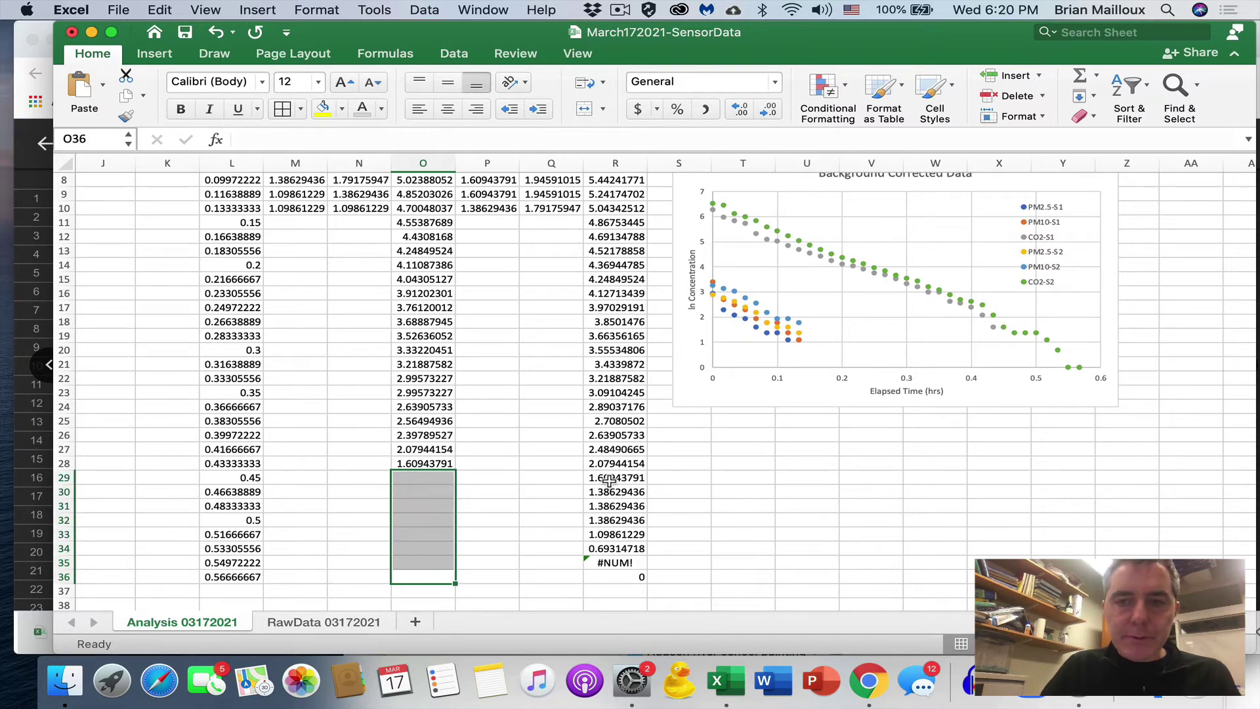
drag(608, 478, 615, 577)
key(Delete)
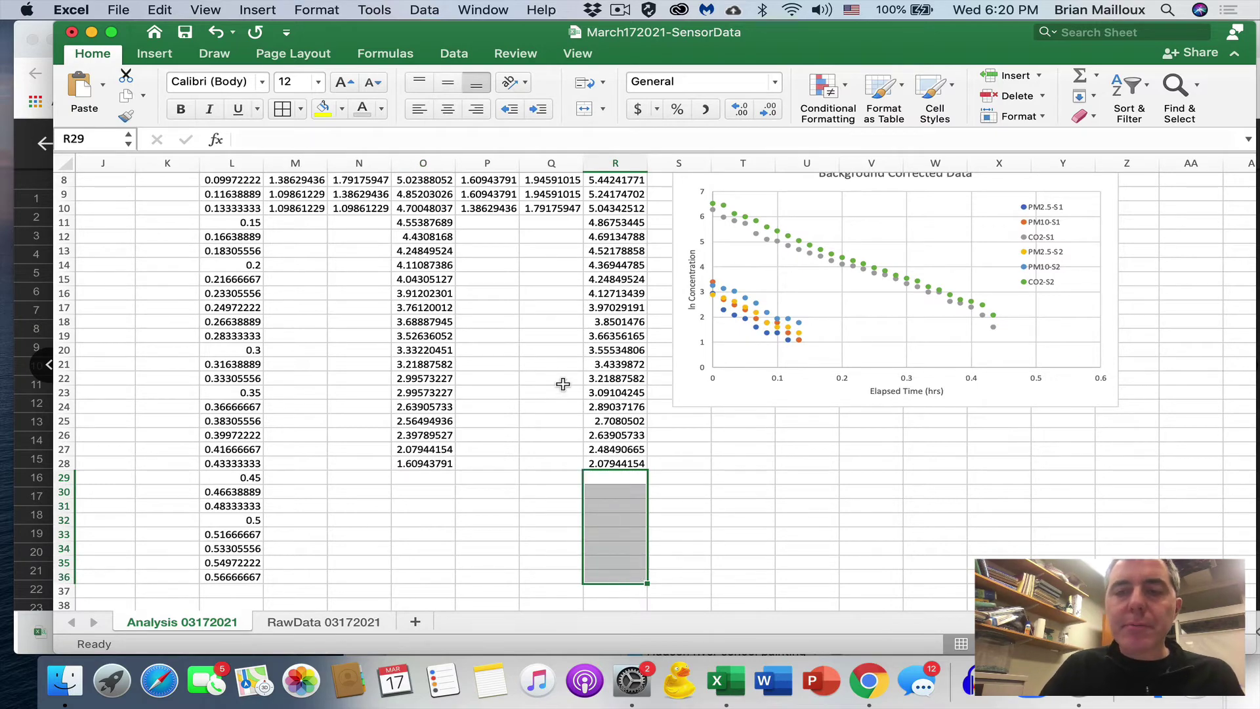
Step: Move the chart slightly down and right, clear of the Slope and rsq rows
scroll(535, 368, up, 3)
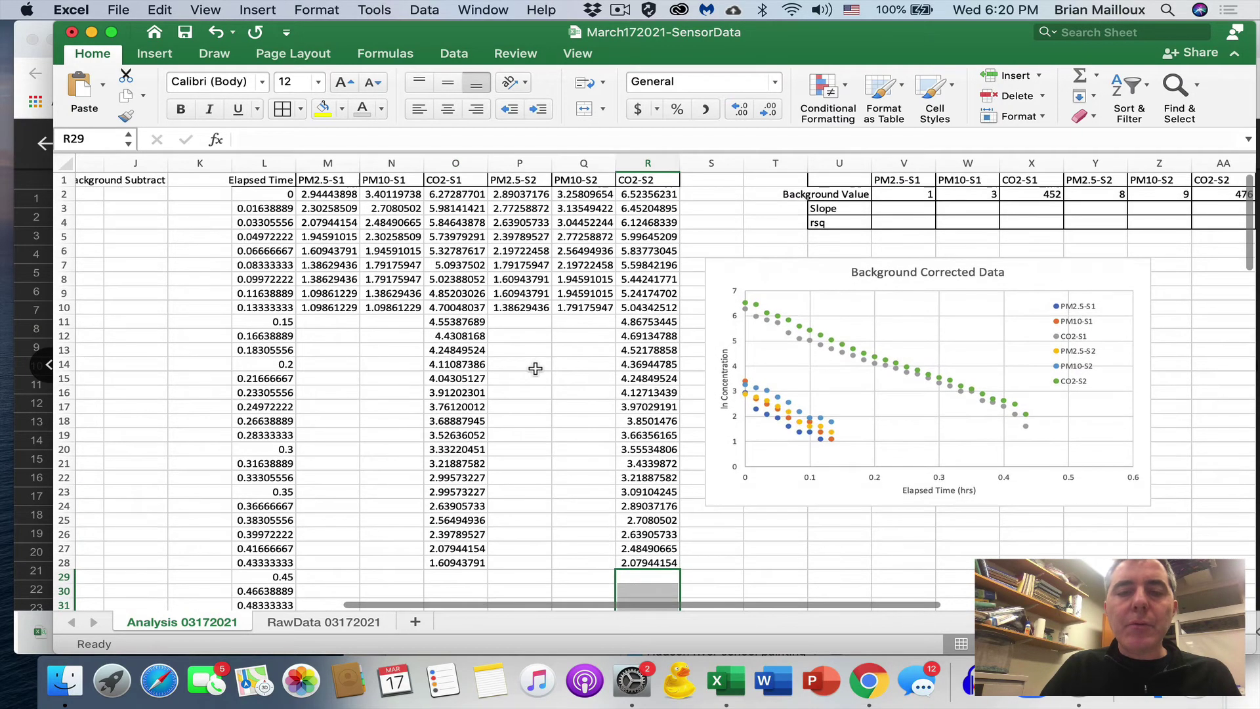
mouse_move(1015, 407)
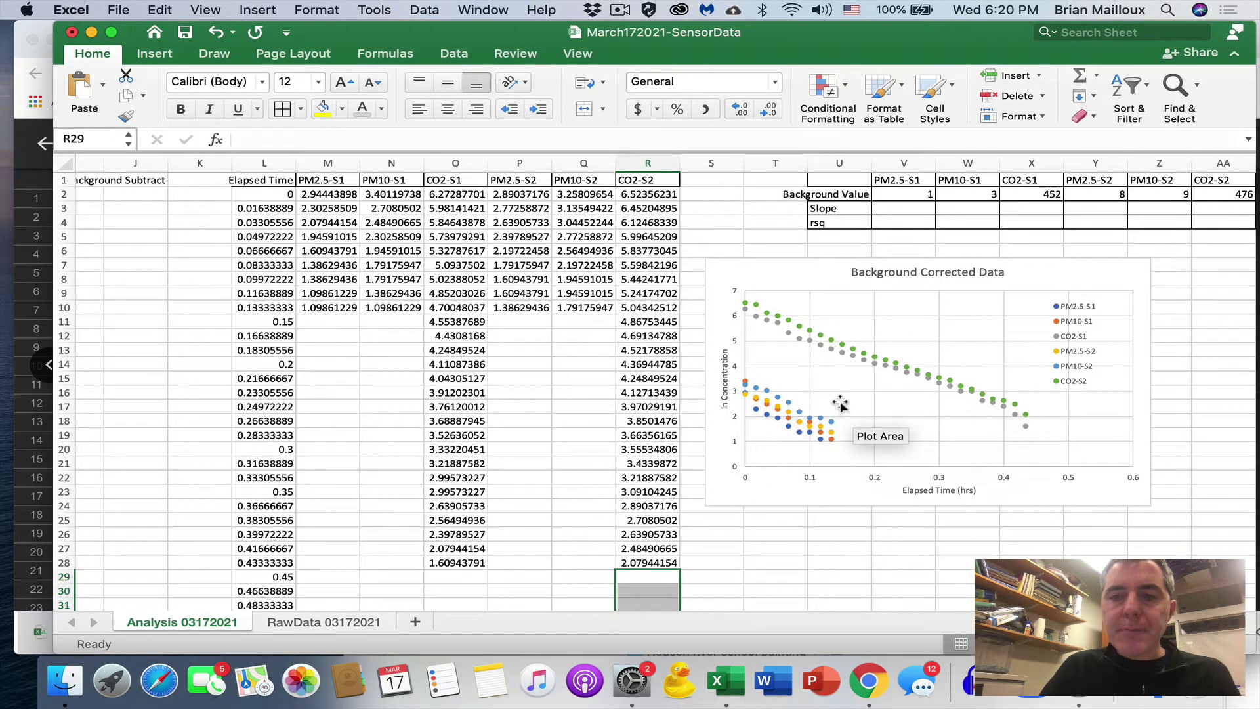
drag(765, 267, 843, 295)
scroll(699, 280, right, 2)
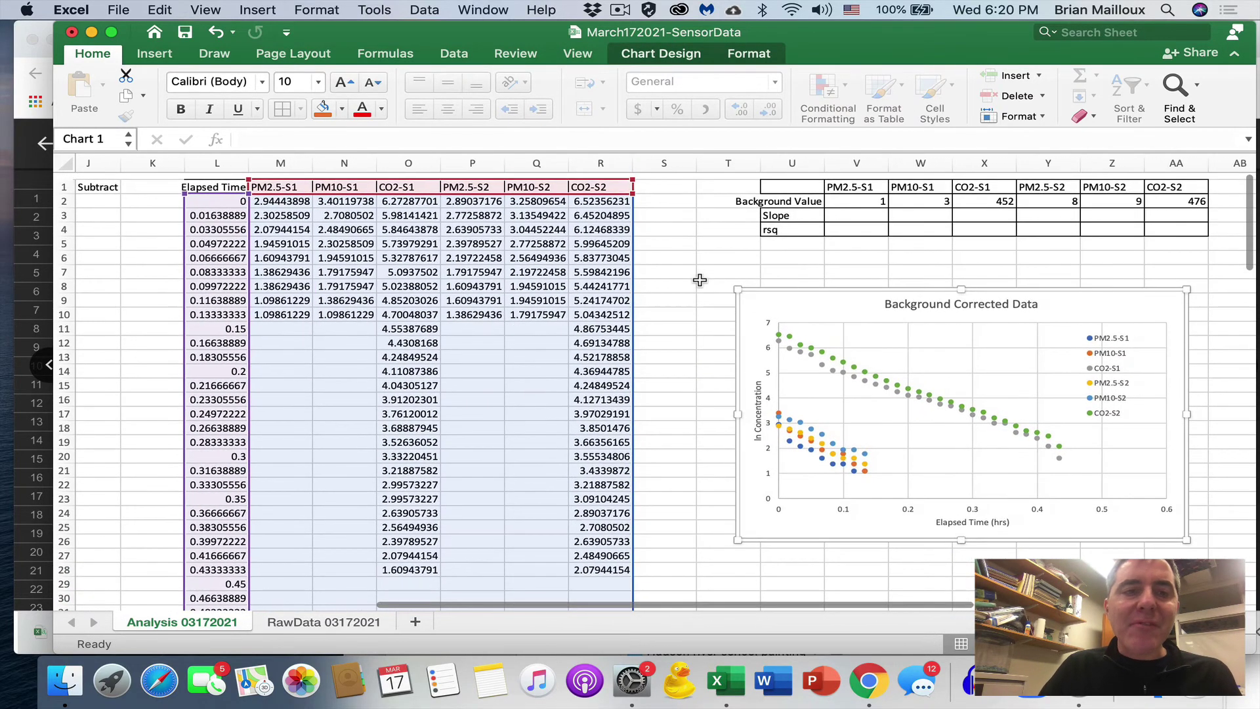
Step: Enter =SLOPE(M2:M36,$L$2:$L$36) in V3 for the PM2.5-S1 slope, dismissing the Dropbox popup
click(854, 208)
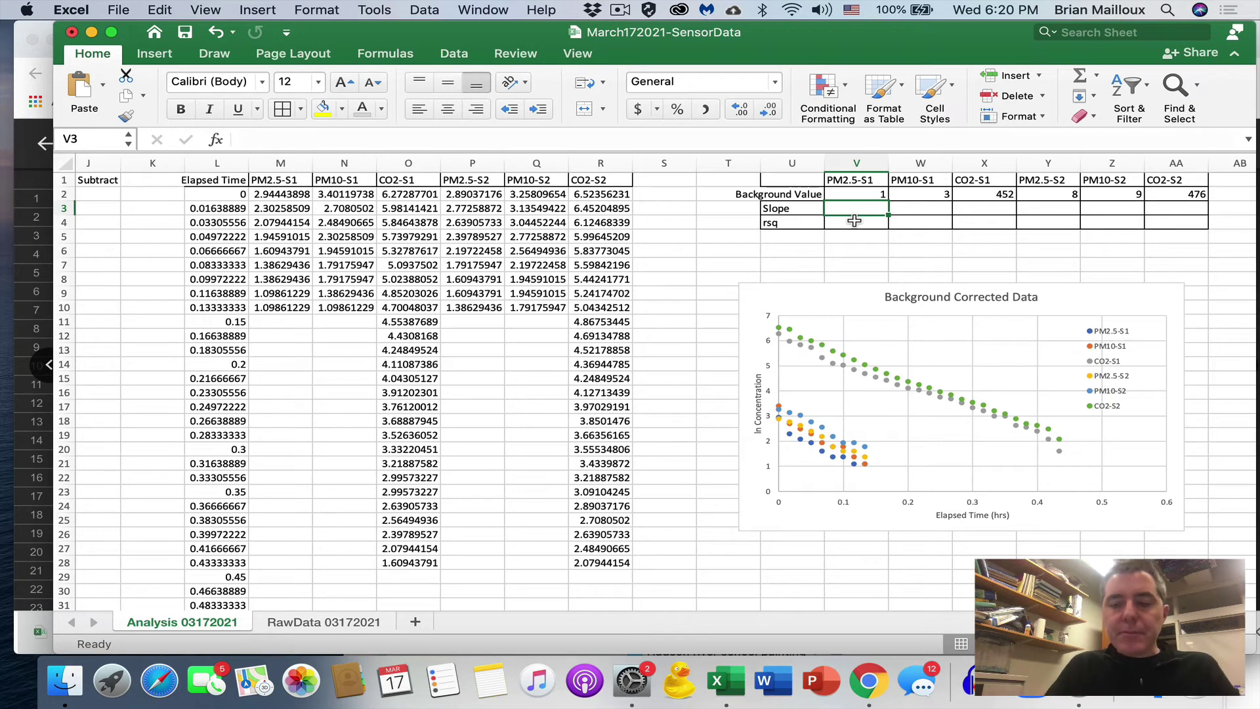
text(=)
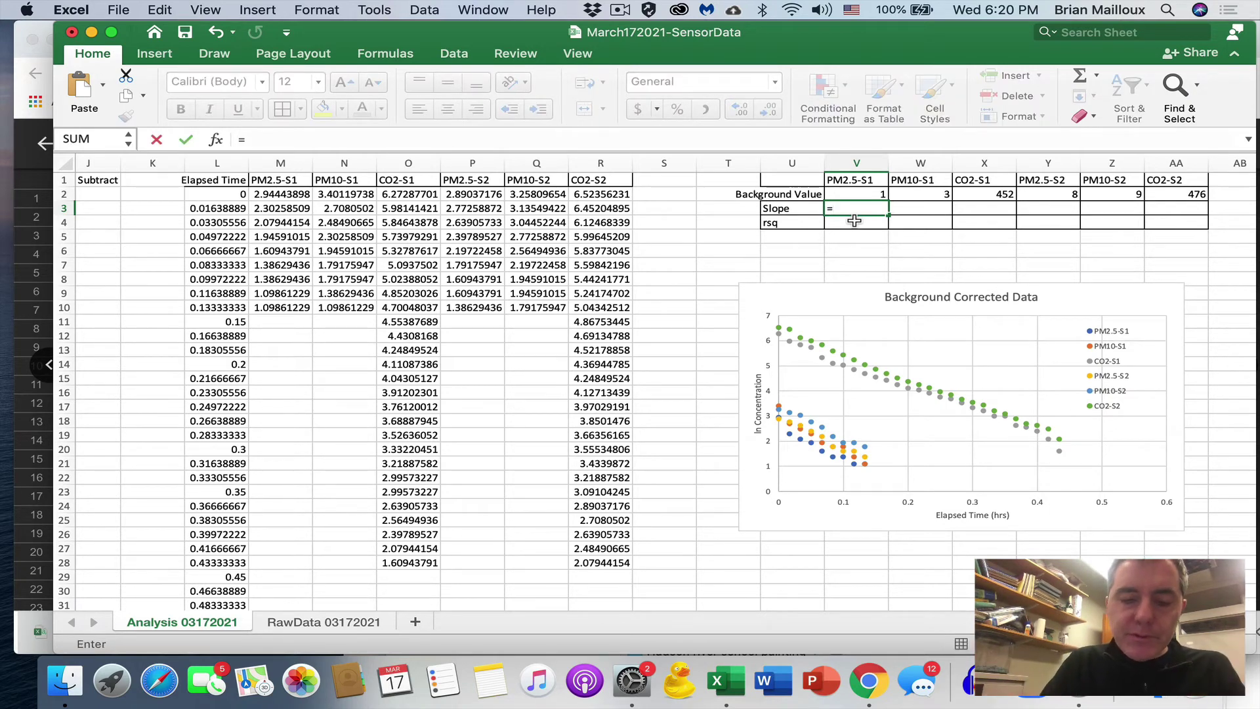
text(slop)
key(BackSpace)
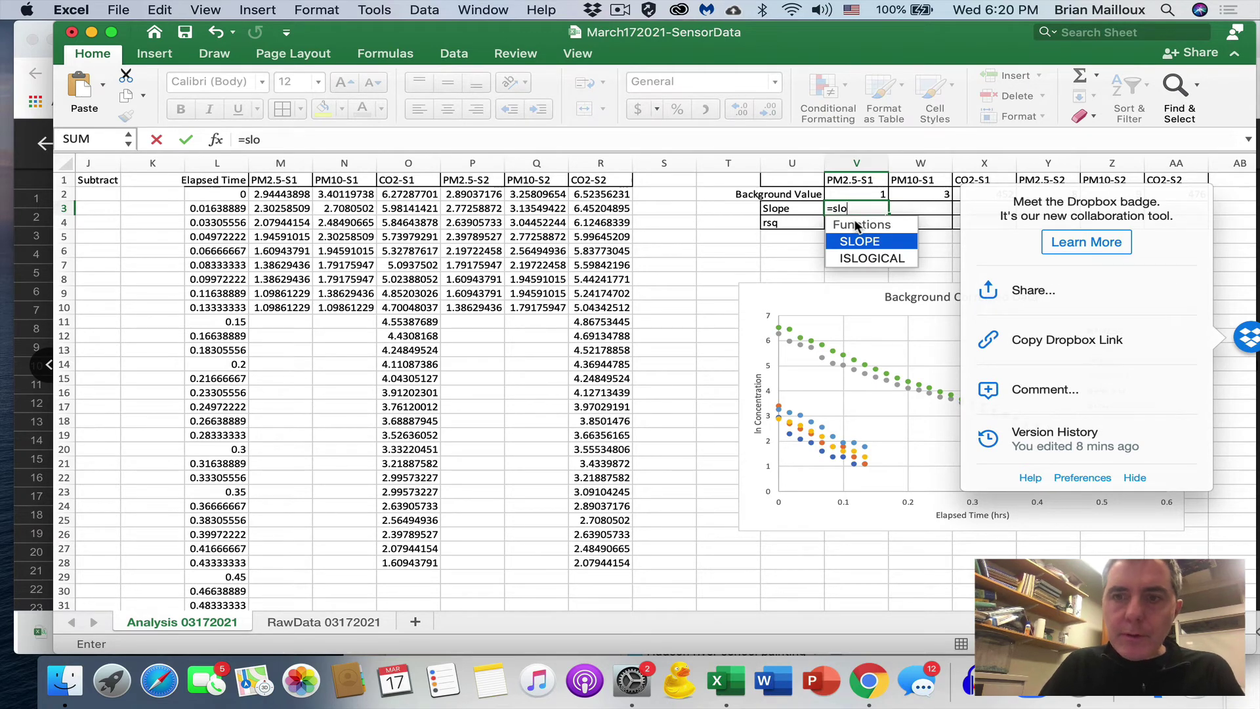
click(1135, 477)
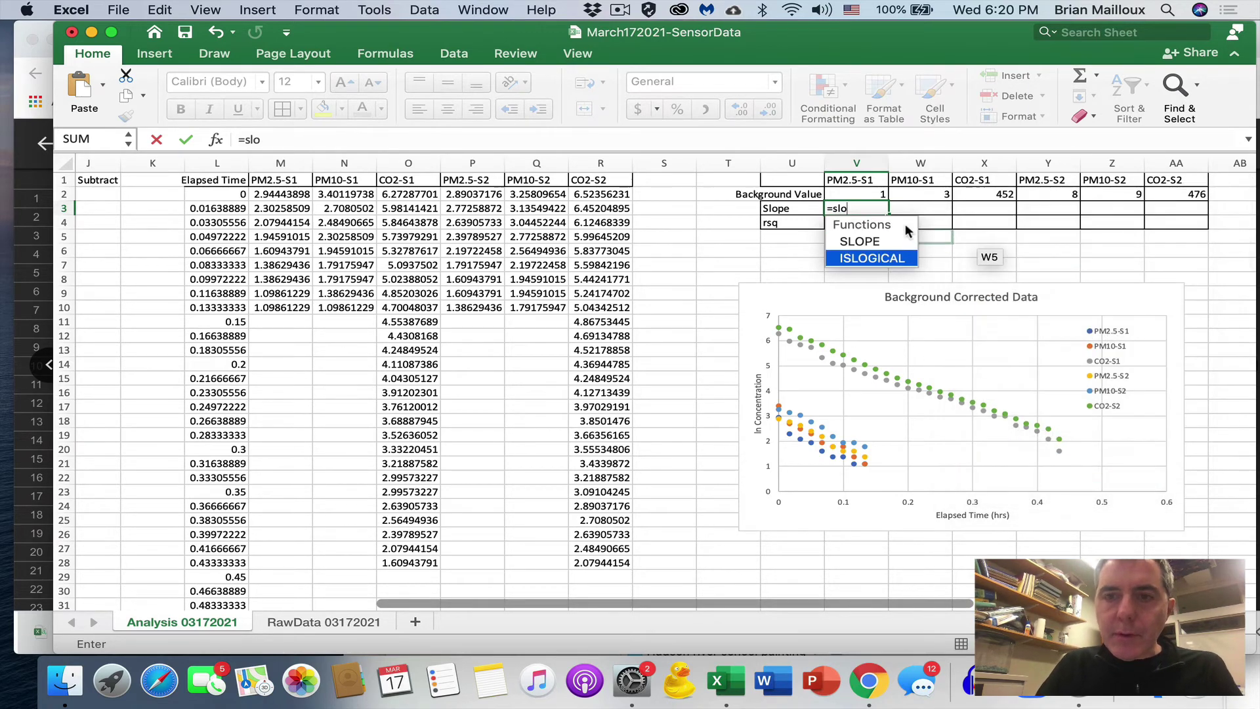
text(pe()
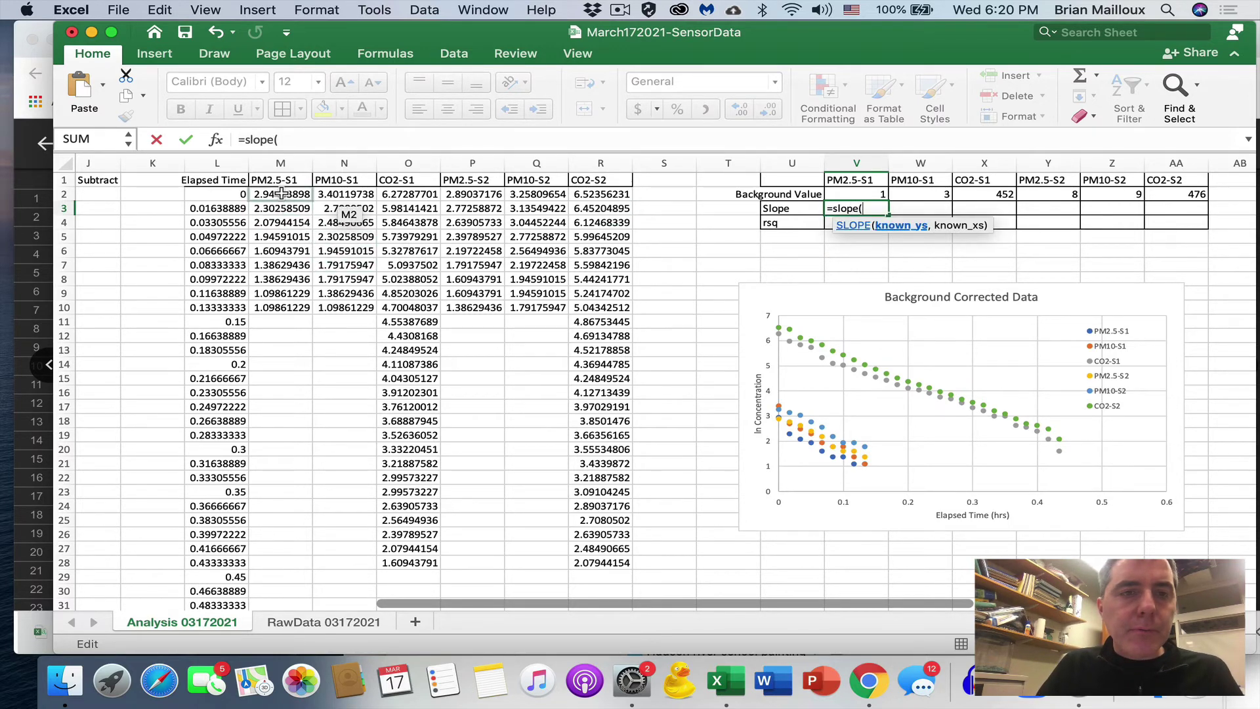
drag(282, 193, 282, 596)
text(,)
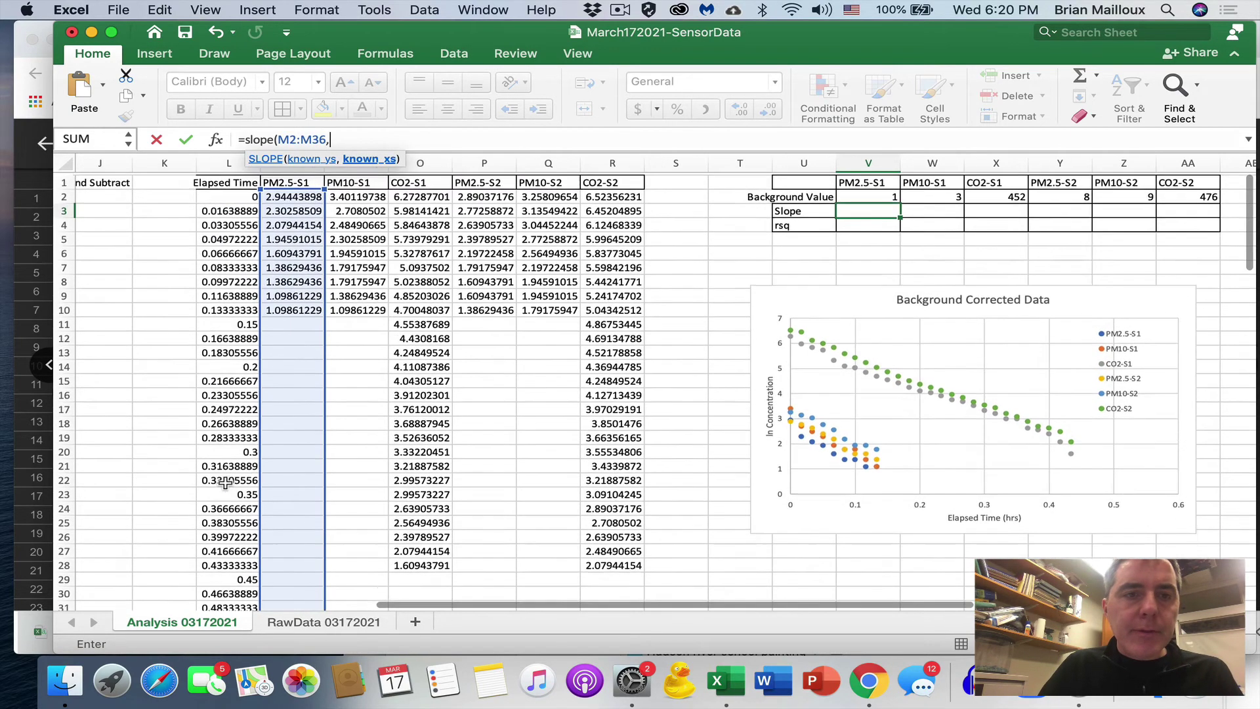
drag(232, 195, 223, 594)
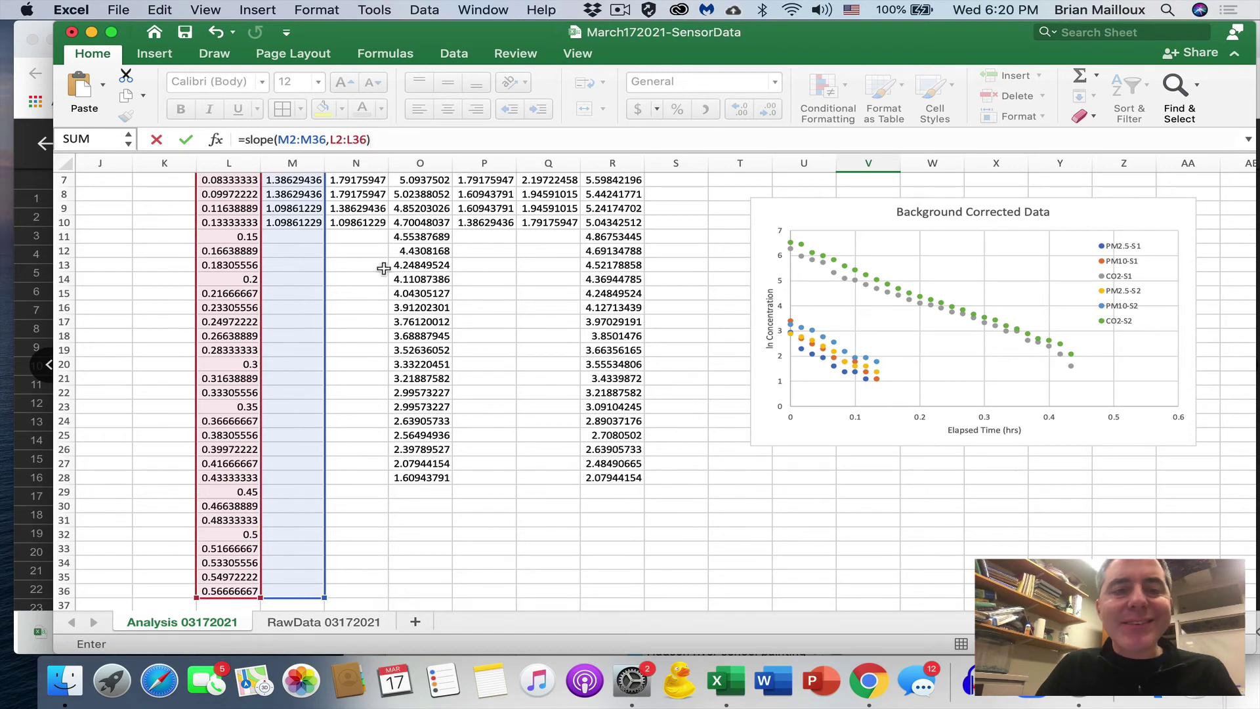
text())
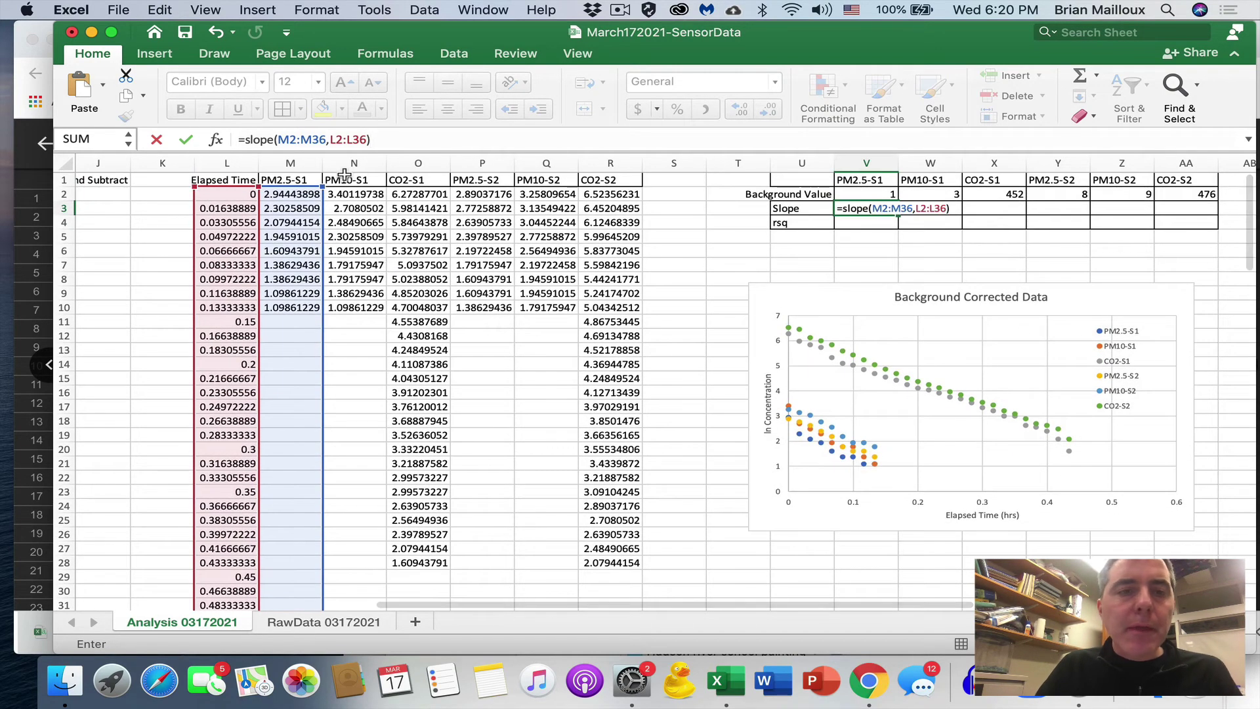
click(332, 140)
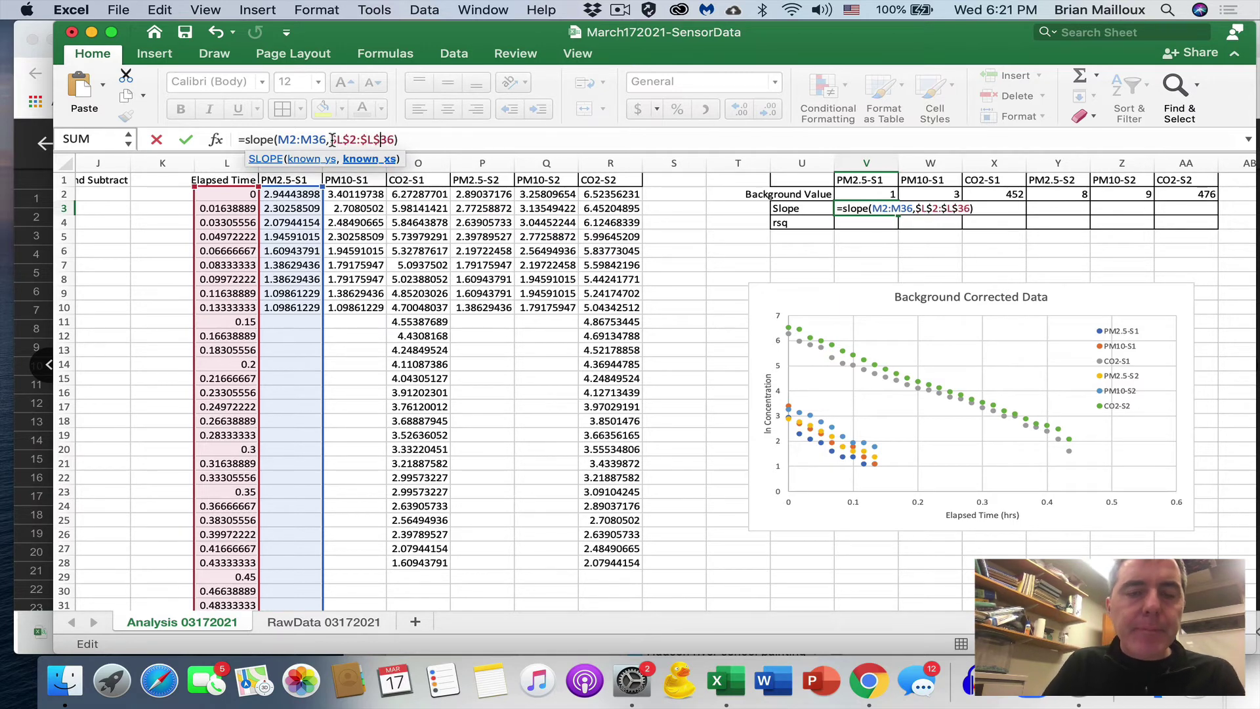
key(Return)
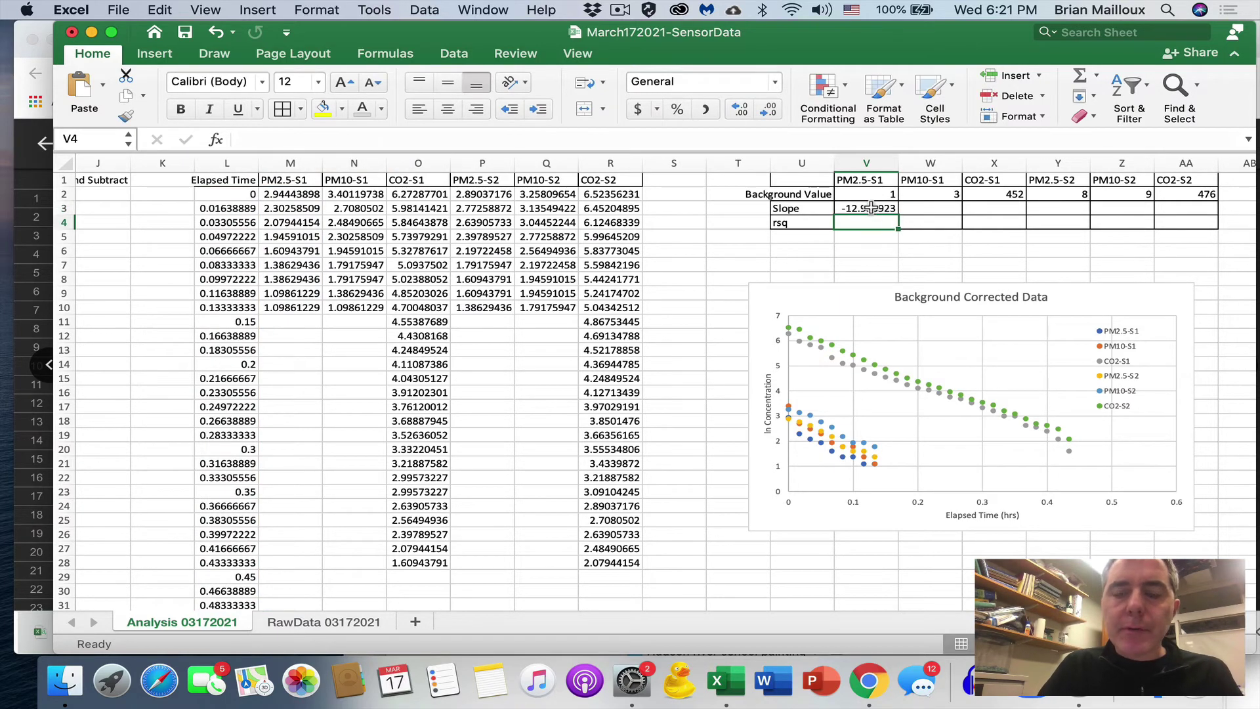
Step: Copy the V3 slope formula across to AA3 and reduce the slopes to two decimals
click(884, 213)
drag(901, 217, 1196, 223)
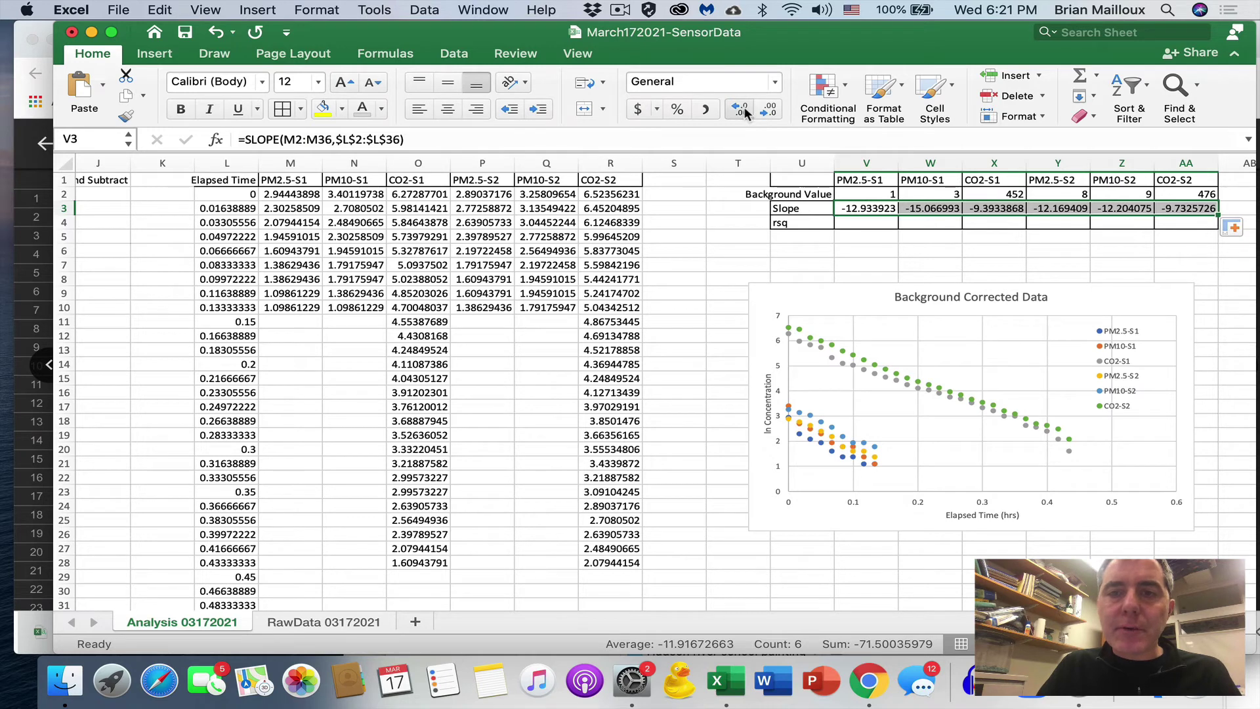
click(770, 111)
click(769, 111)
click(769, 112)
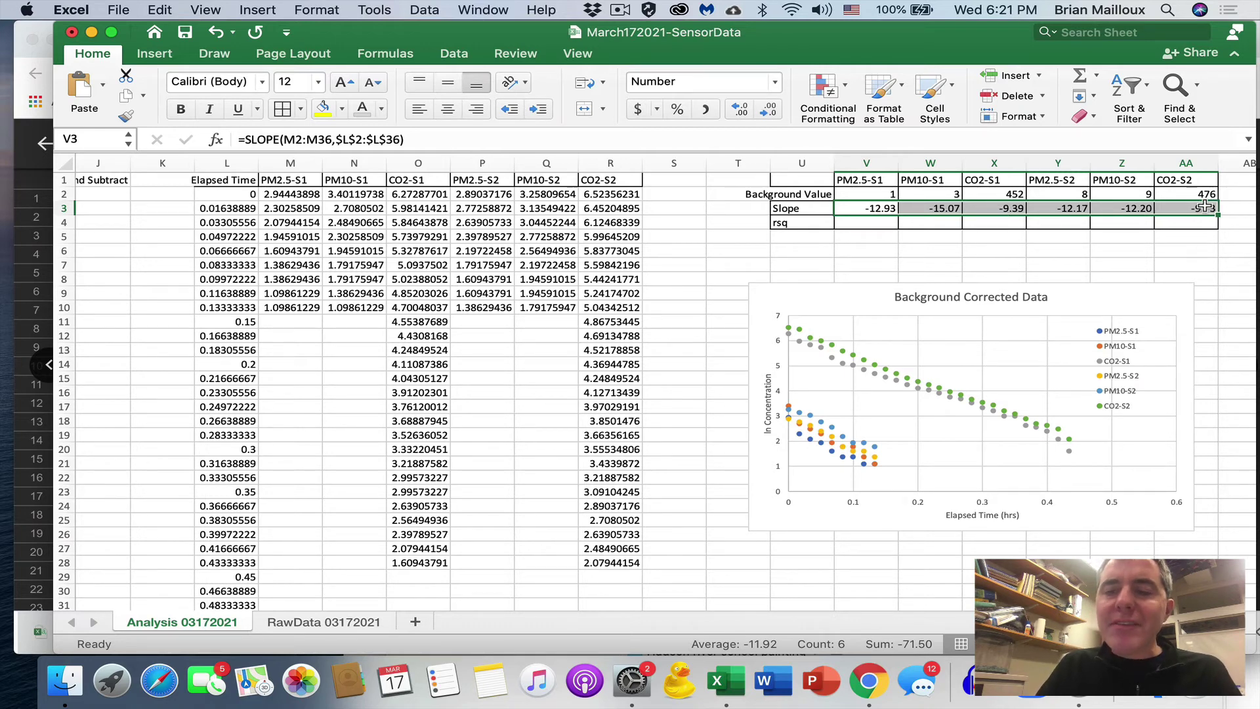
Step: Prefix the V3 slope with -1* and refill it across row 3 to AA3
click(873, 207)
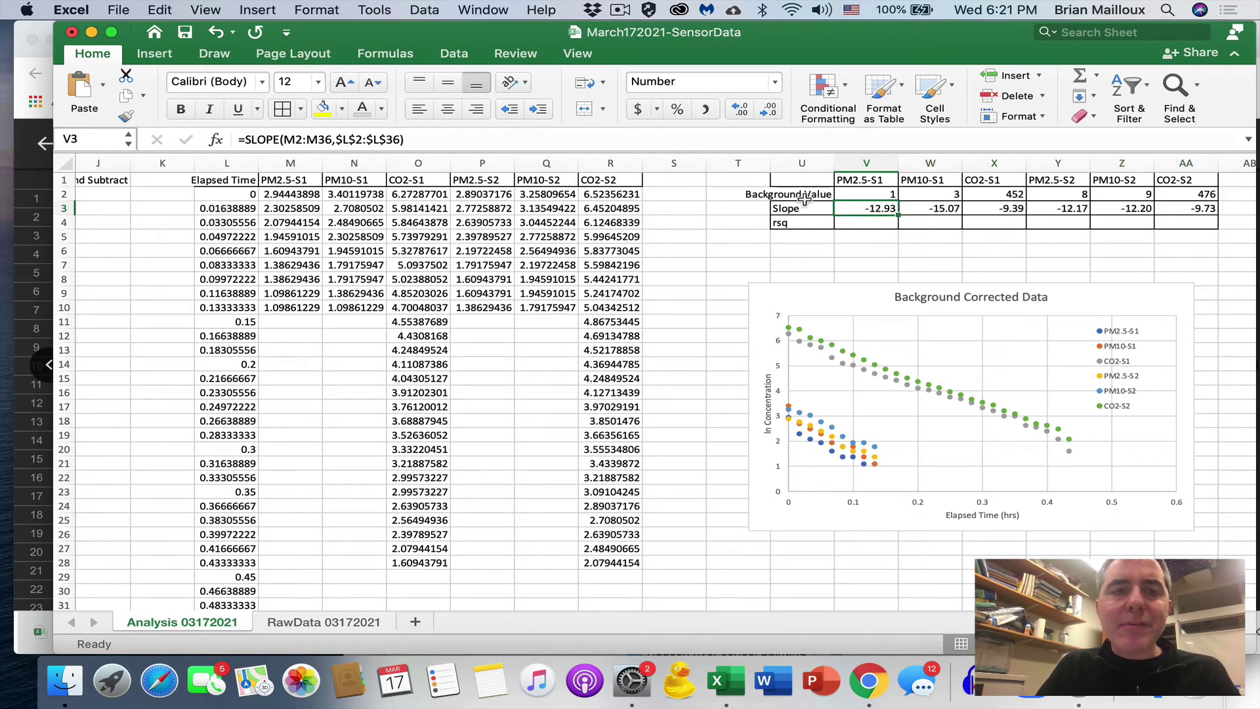
click(244, 139)
text(-)
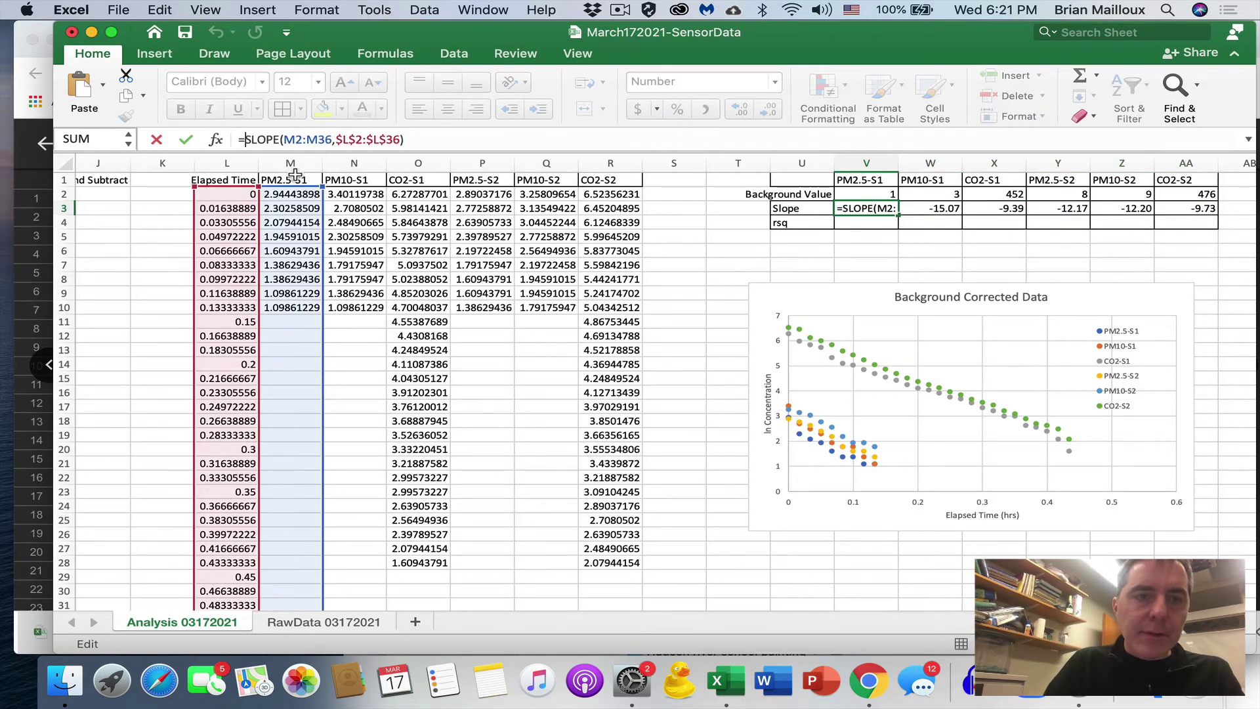
text(1*)
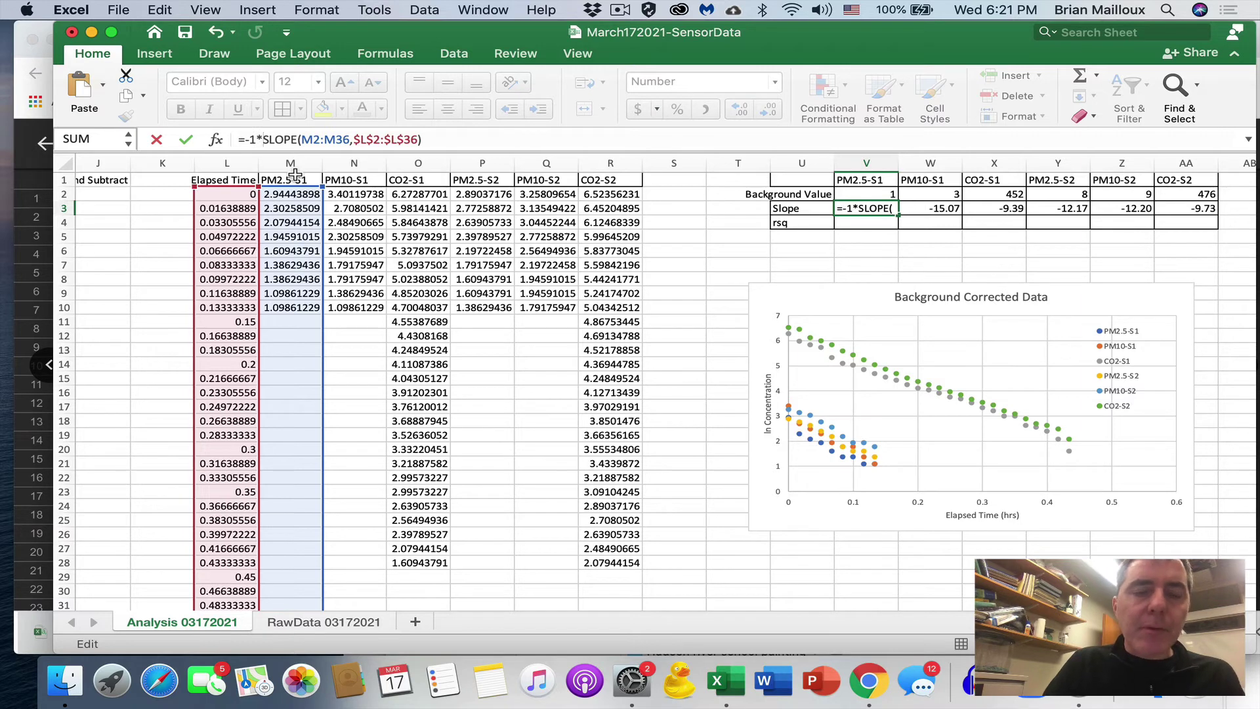
key(Return)
click(883, 209)
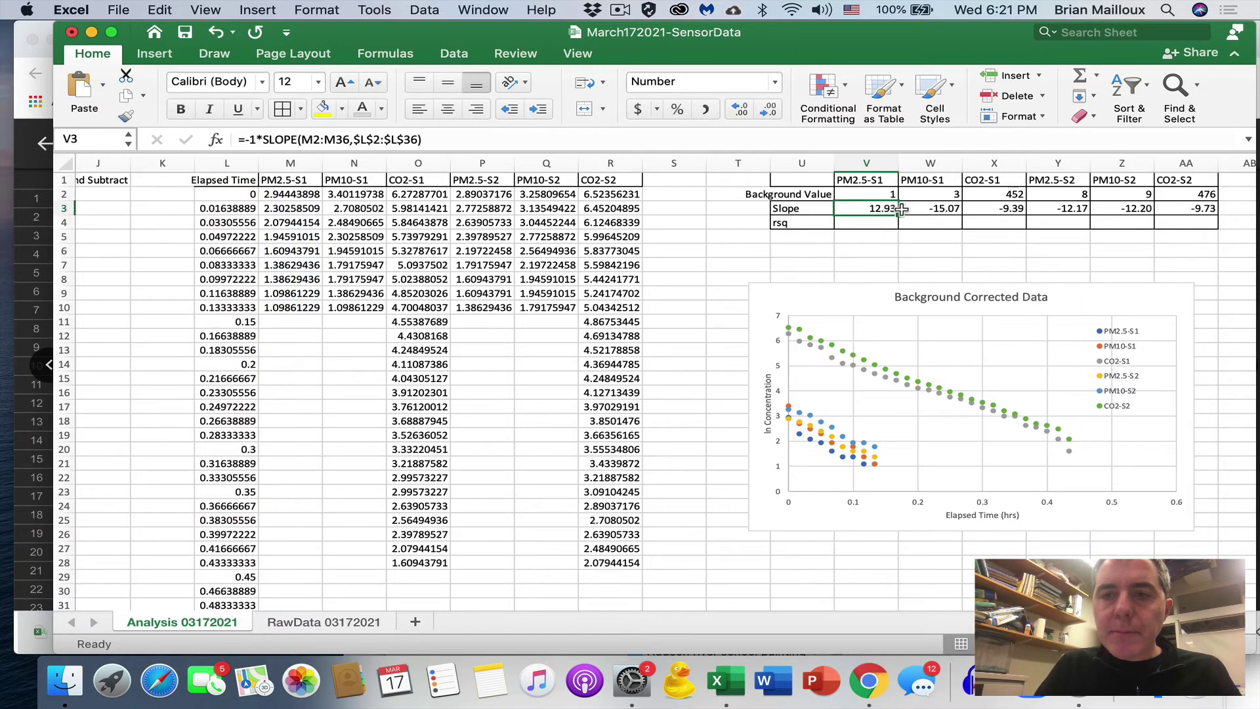
drag(901, 210, 1188, 216)
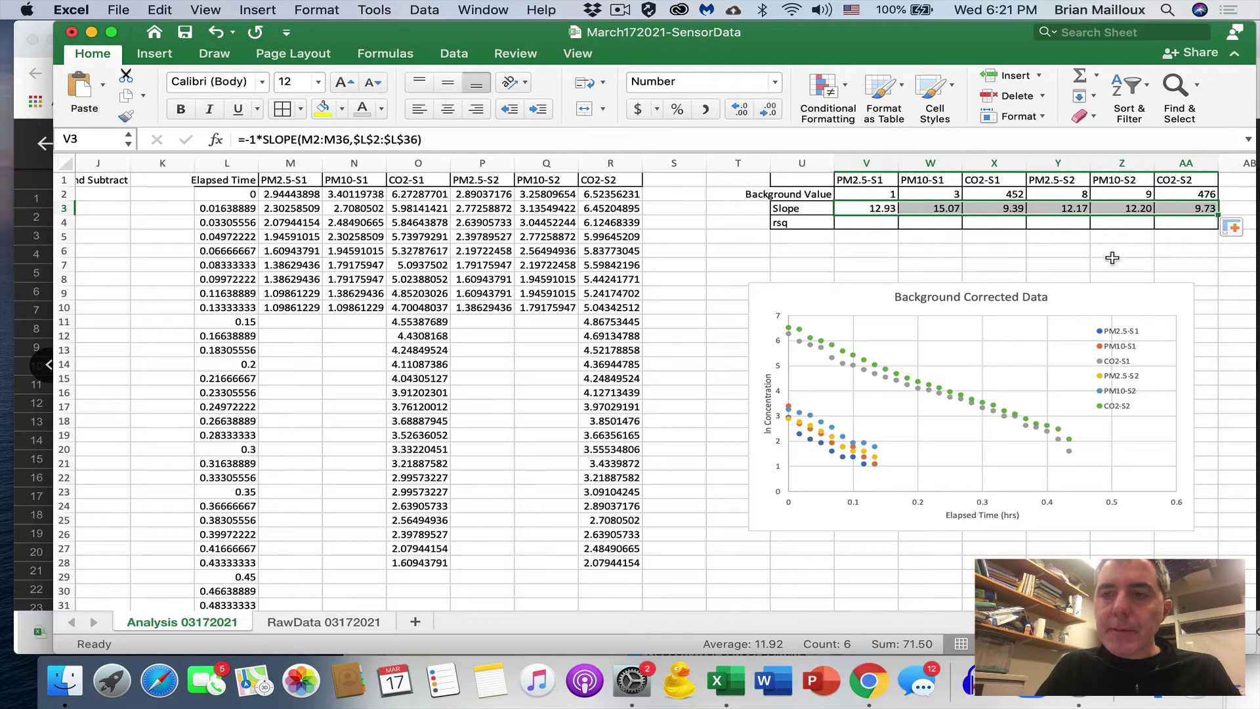
Step: Enter =RSQ(M2:M36,L2:L36) in V4 for the PM2.5-S1 R²
click(871, 226)
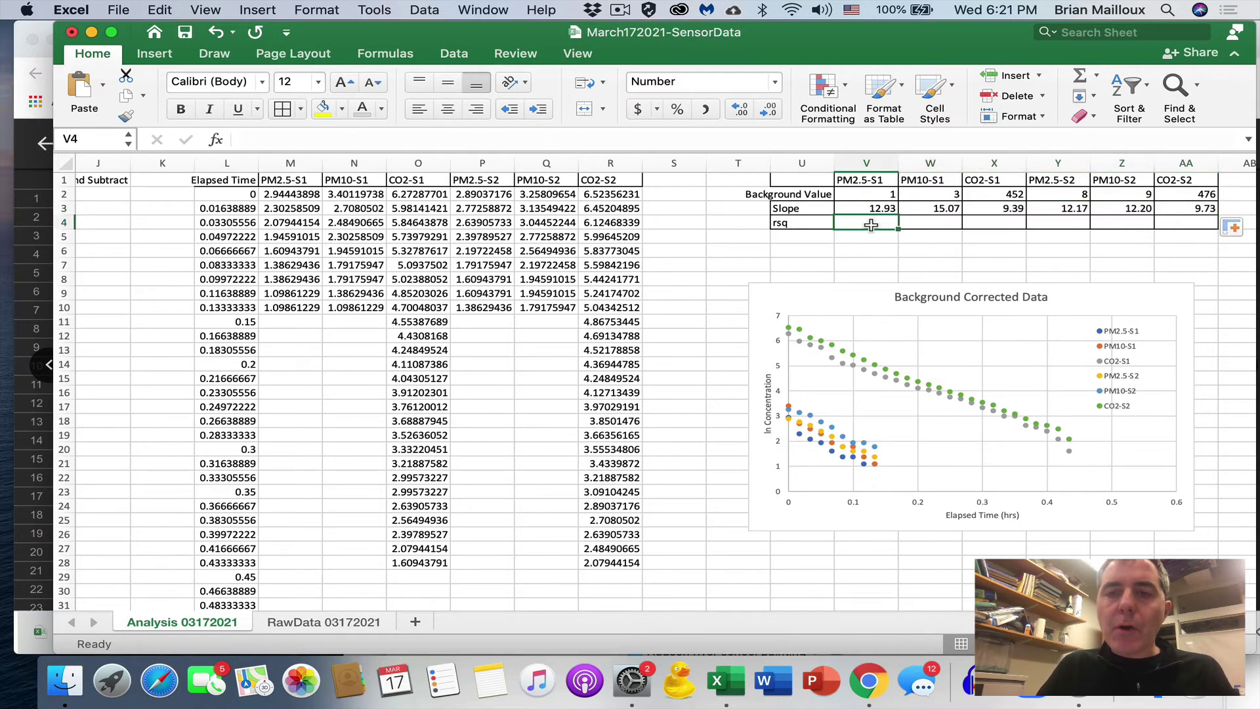
text(=rs)
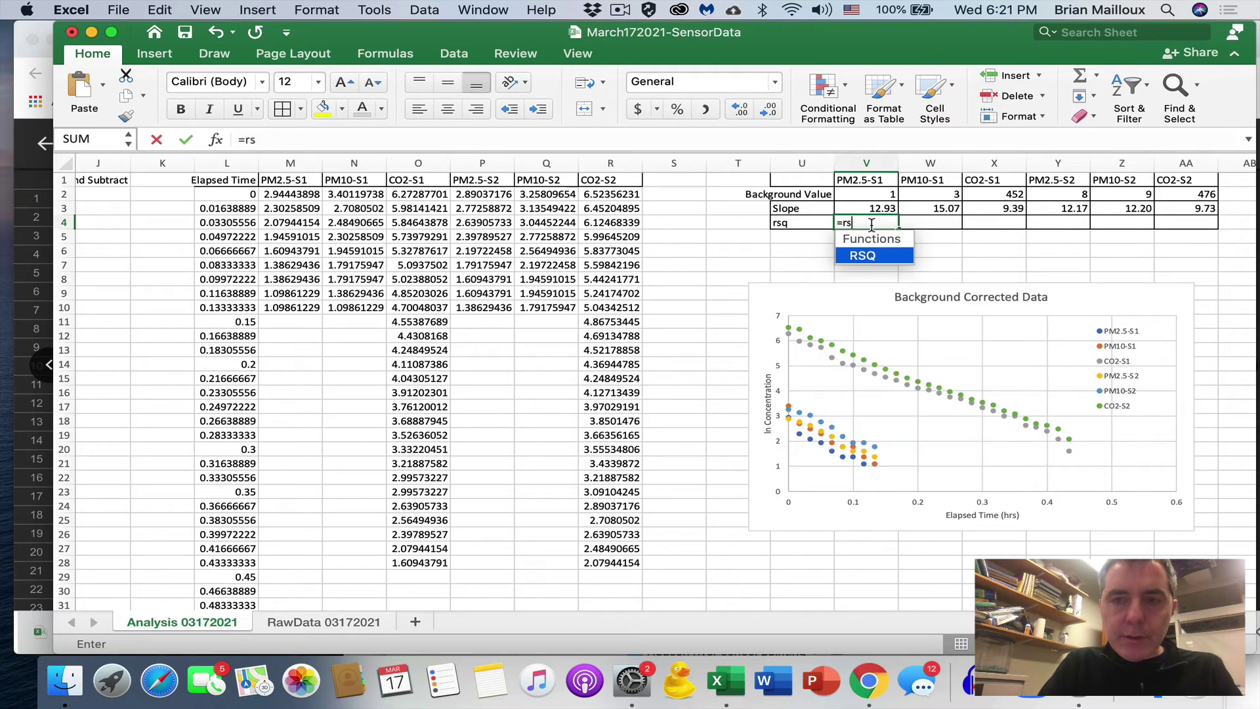
text(q()
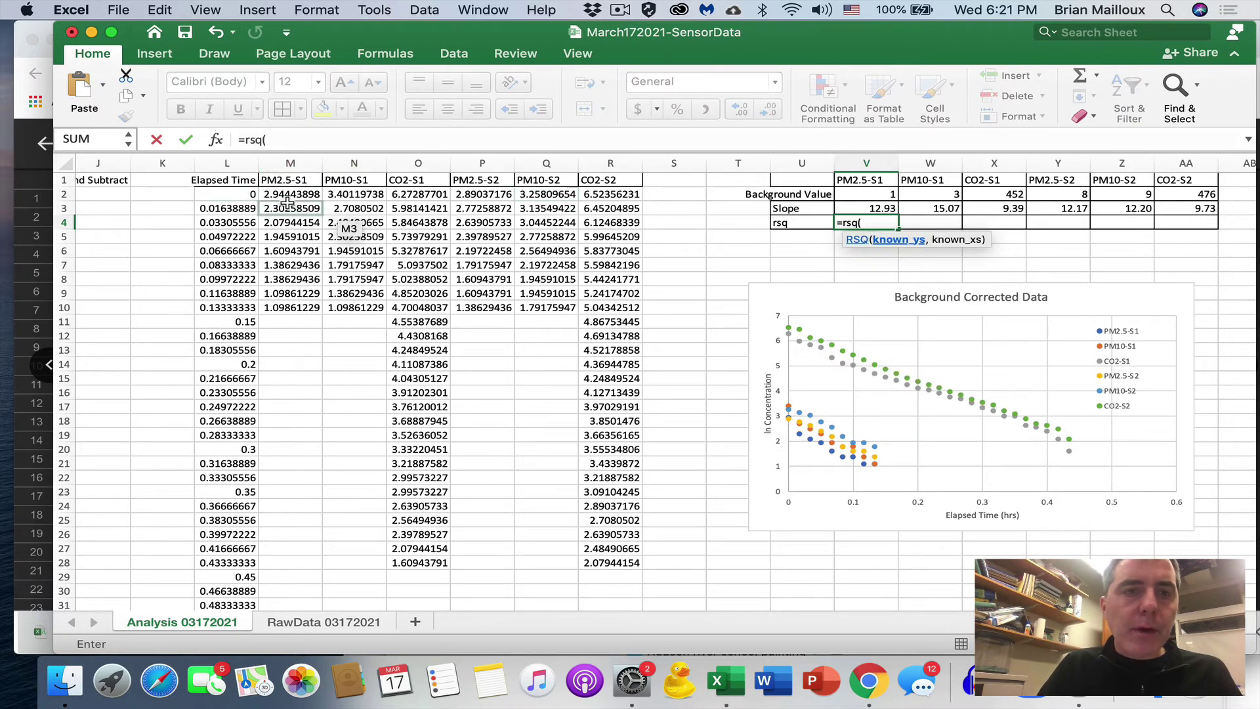
drag(292, 200, 281, 596)
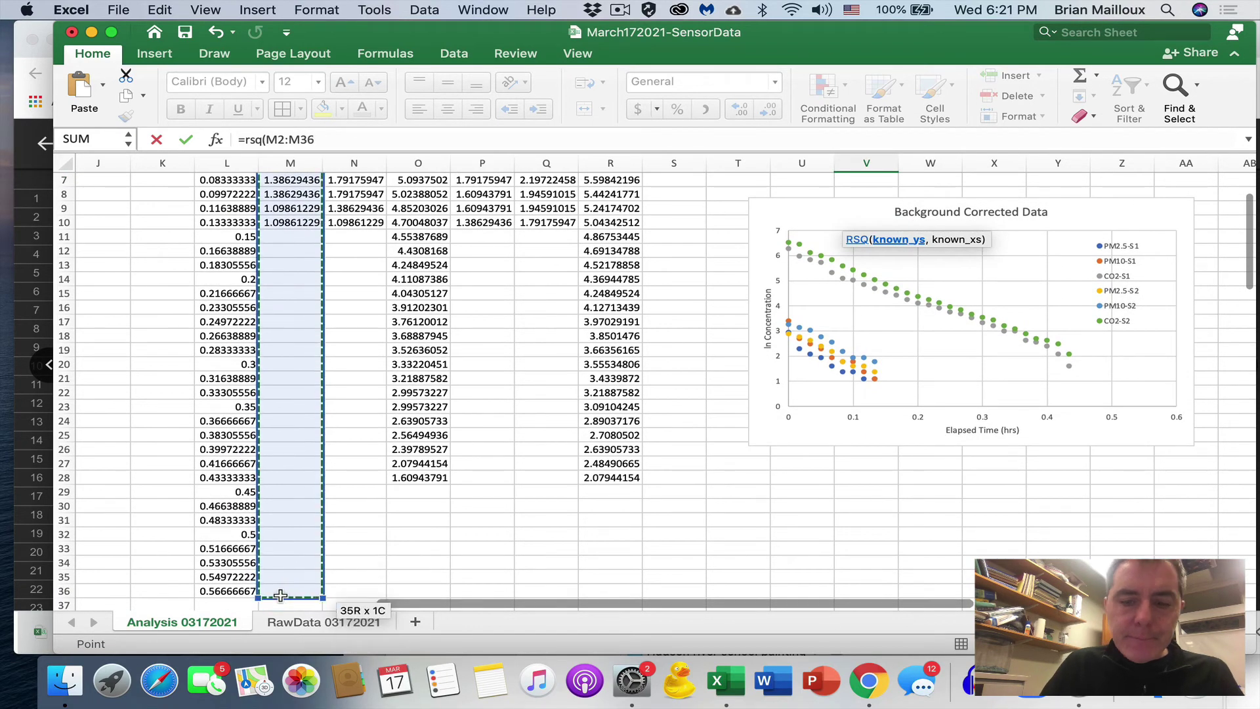
text(,)
scroll(276, 534, up, 5)
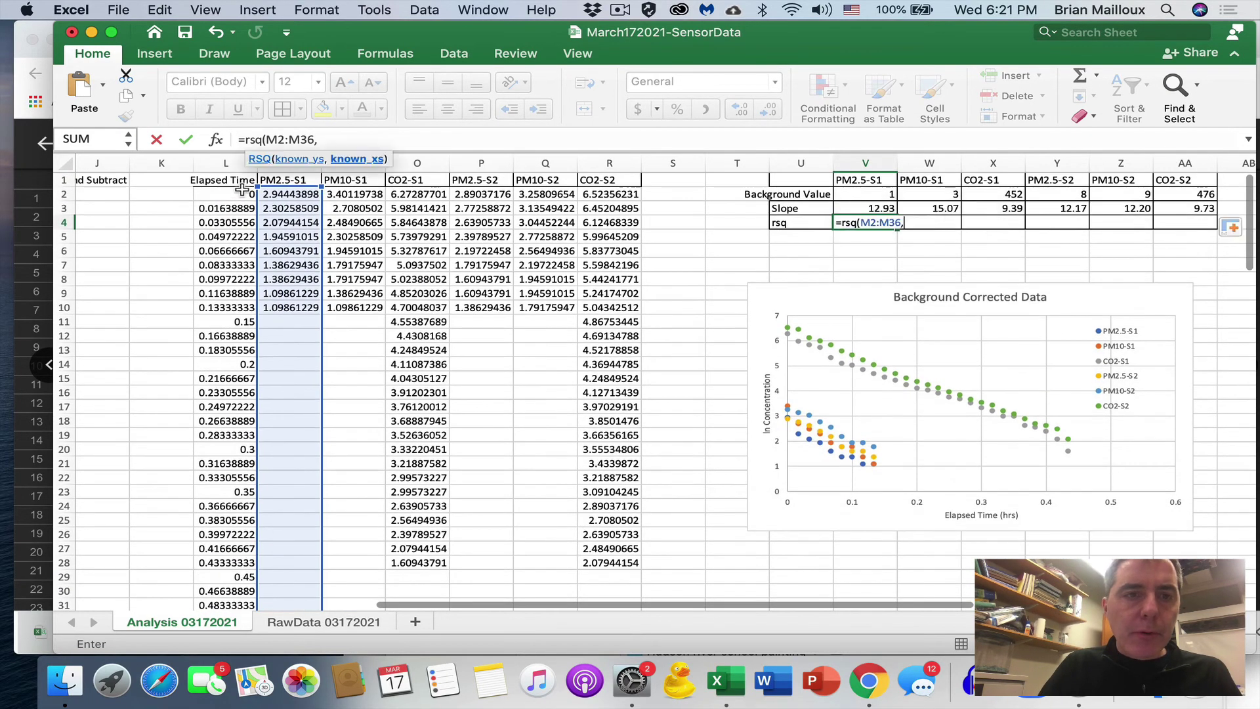
click(233, 194)
drag(233, 194, 237, 585)
text())
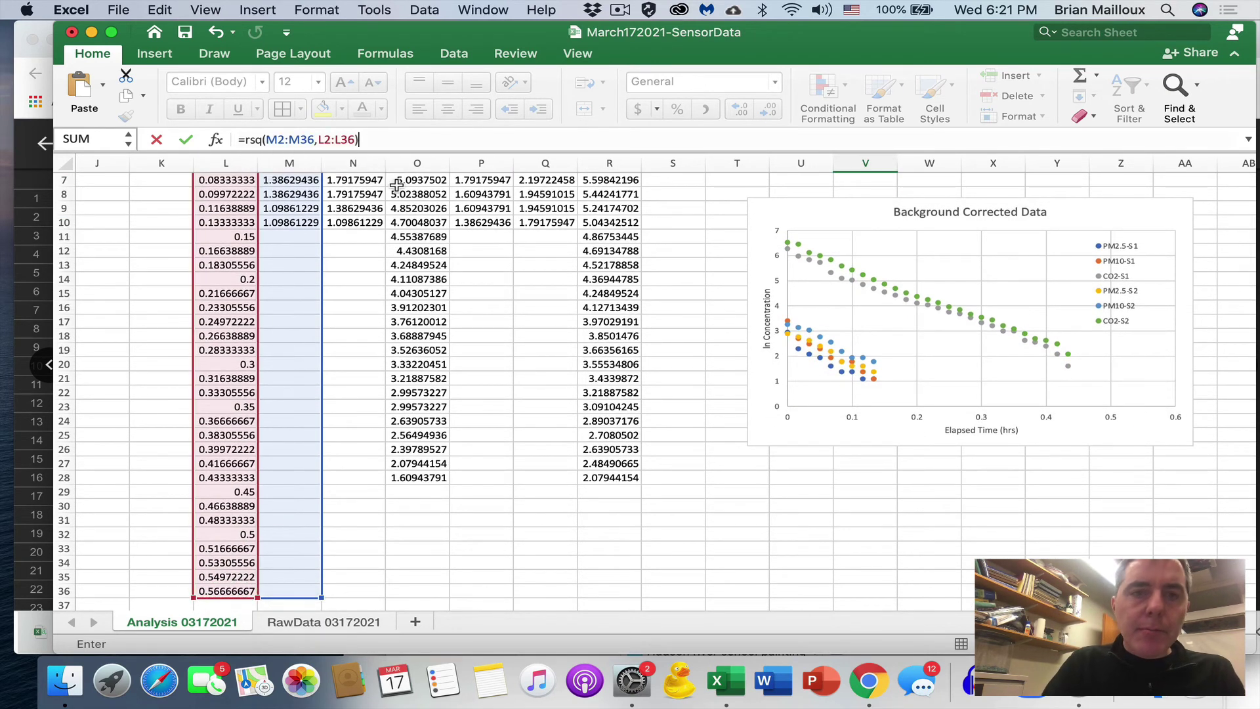
Step: Anchor the time range in the V4 RSQ formula as $L$2:$L$36
click(319, 136)
text($)
key(Right)
text($L$)
key(Right)
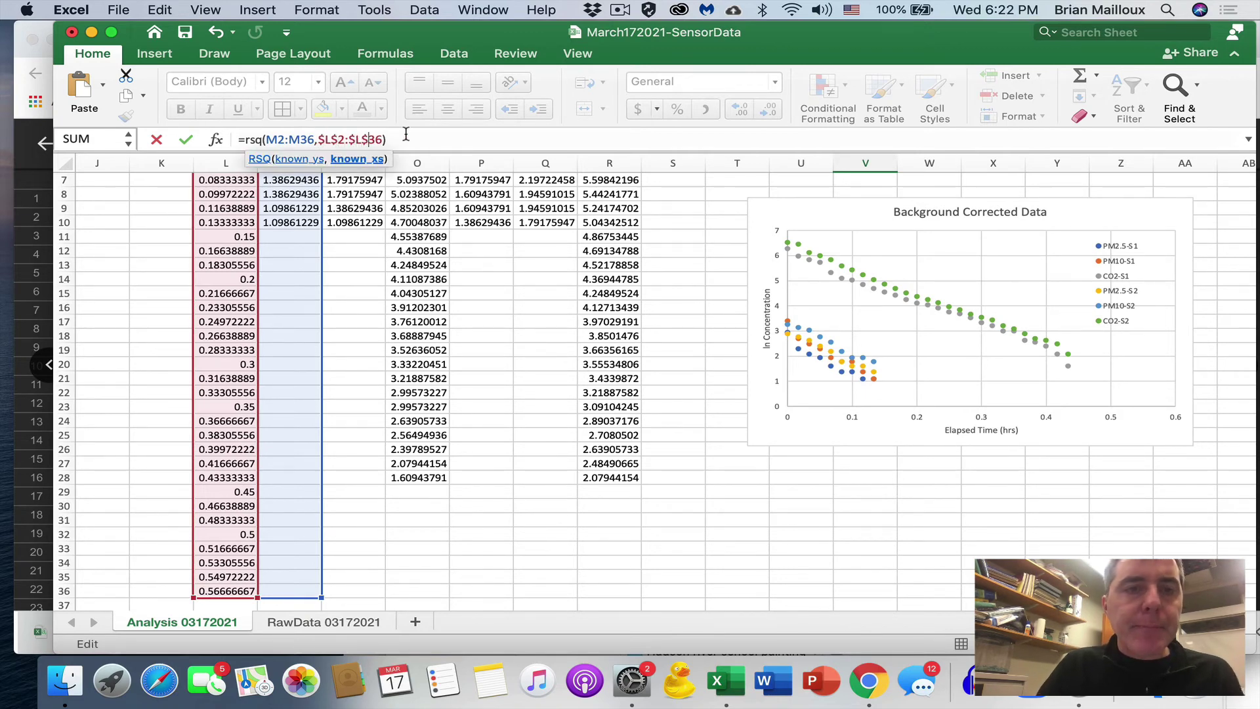
text($)
key(Return)
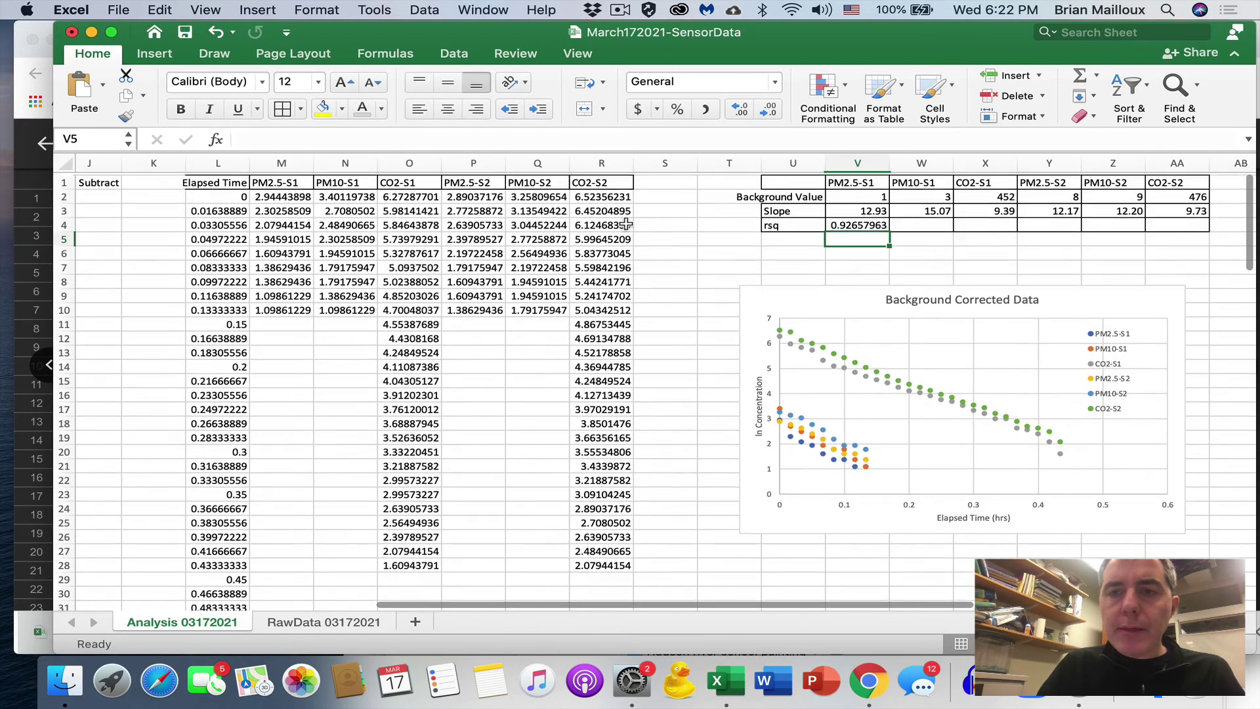
Step: Fill the RSQ formula across to AA4 and trim the values to three decimals
click(857, 224)
drag(889, 230, 1209, 231)
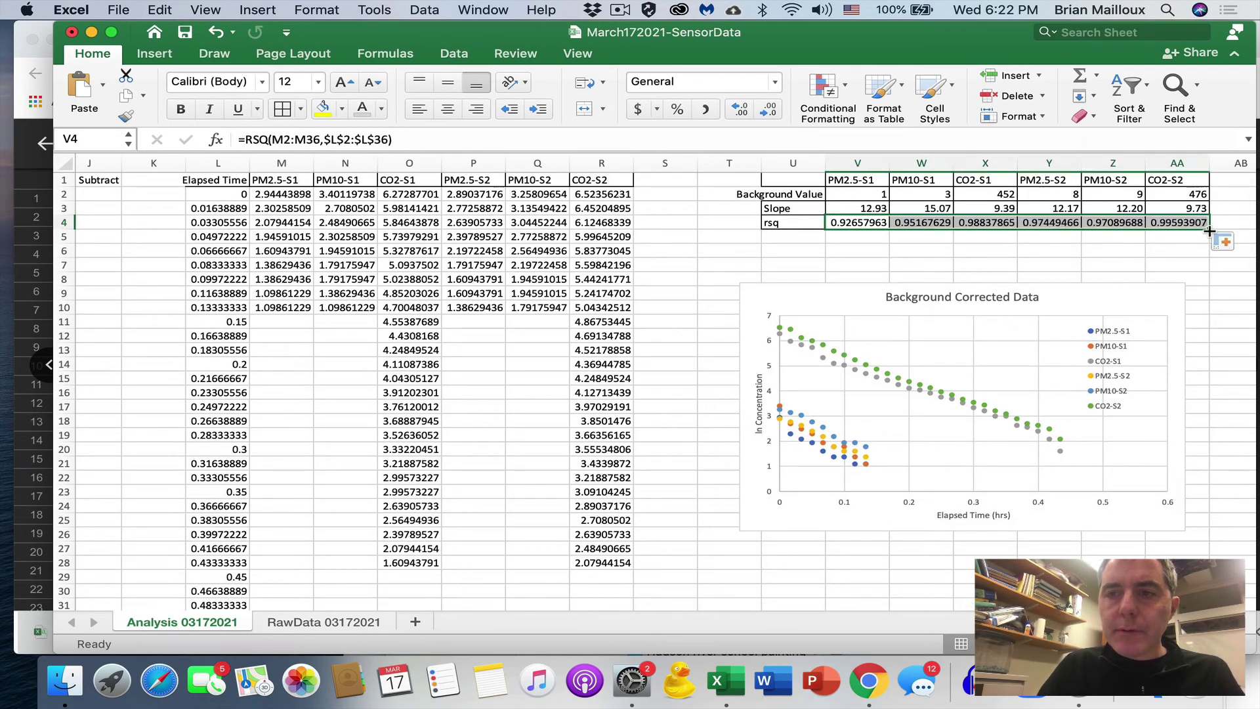
click(765, 110)
click(768, 110)
click(768, 111)
click(769, 112)
click(769, 111)
Step: Move the Background Corrected Data chart lower and to the left on the sheet
click(787, 293)
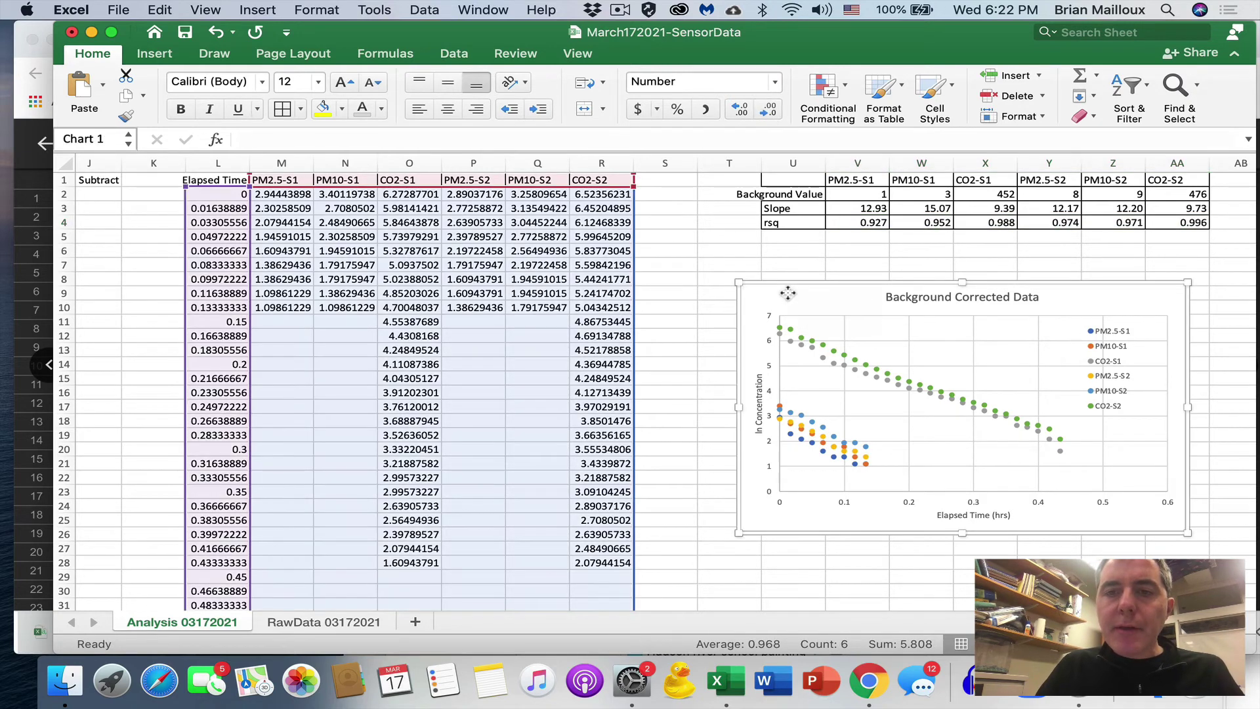
drag(787, 293, 812, 368)
scroll(821, 308, right, 5)
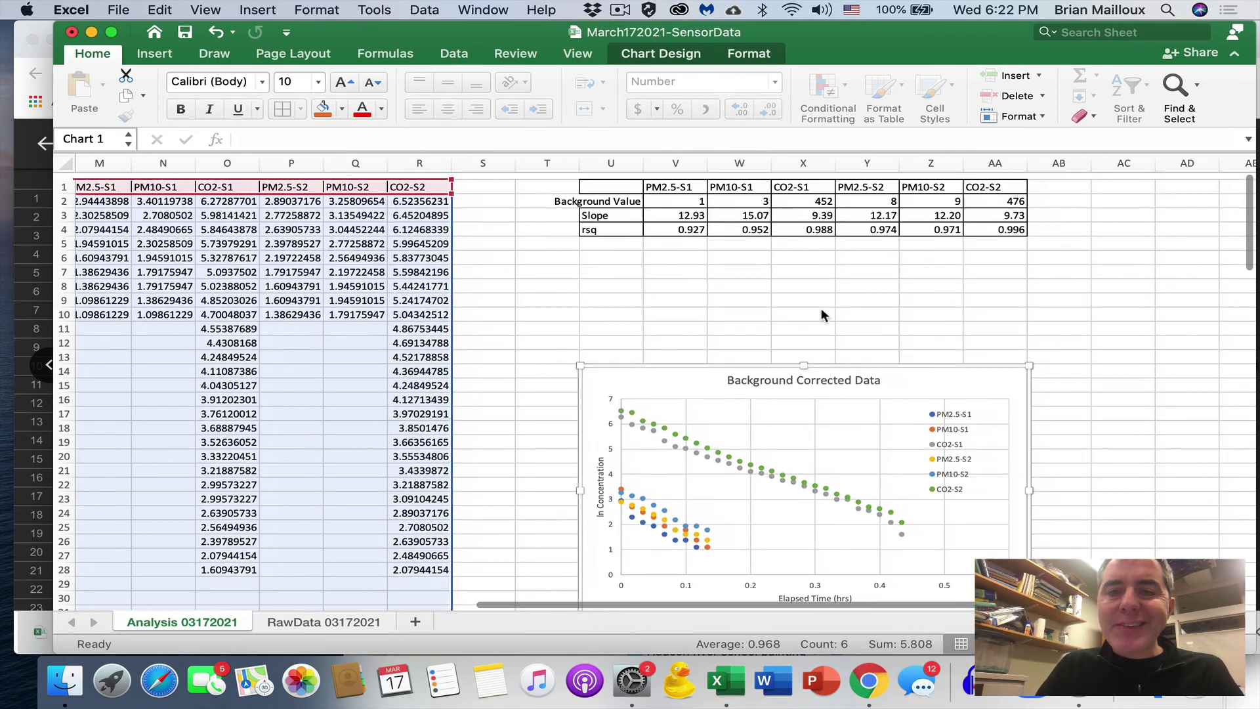
scroll(821, 308, right, 1)
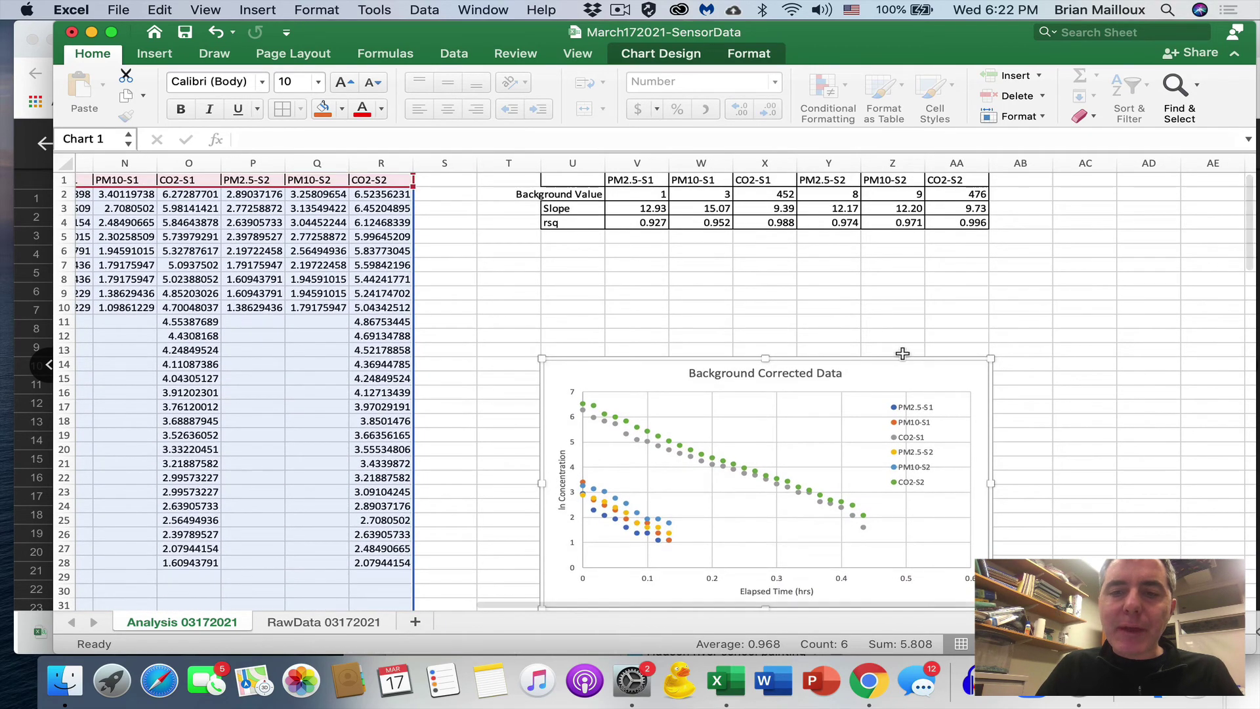
drag(886, 365, 876, 390)
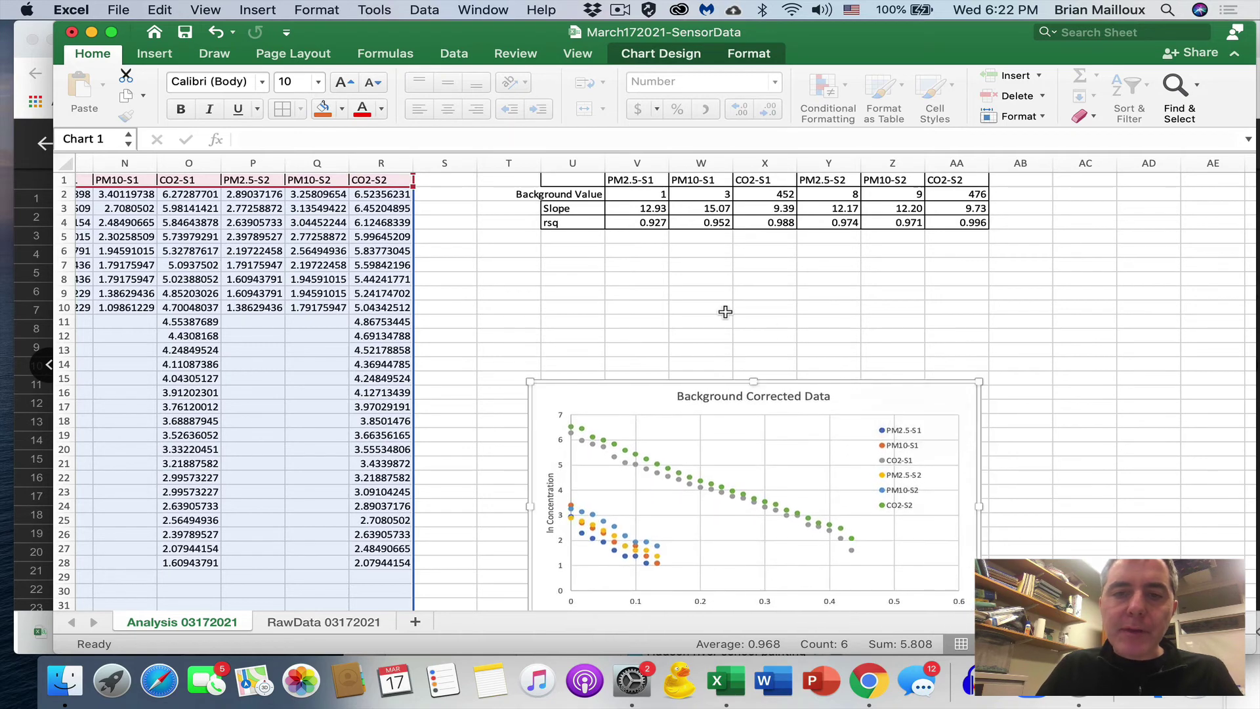
click(615, 293)
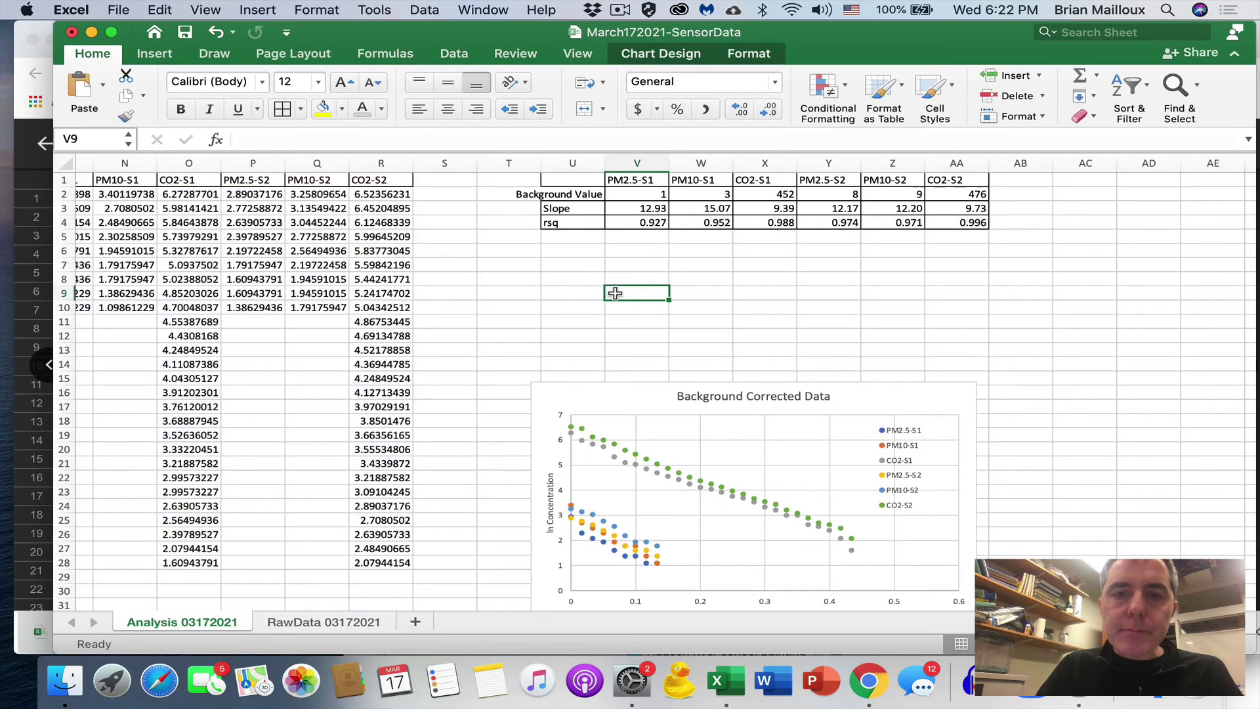
Step: Enter 'Air Exchanges' in U7, 'Sensor 1' in V8 and 'Sensor 2' in V9
click(575, 264)
text(Air E)
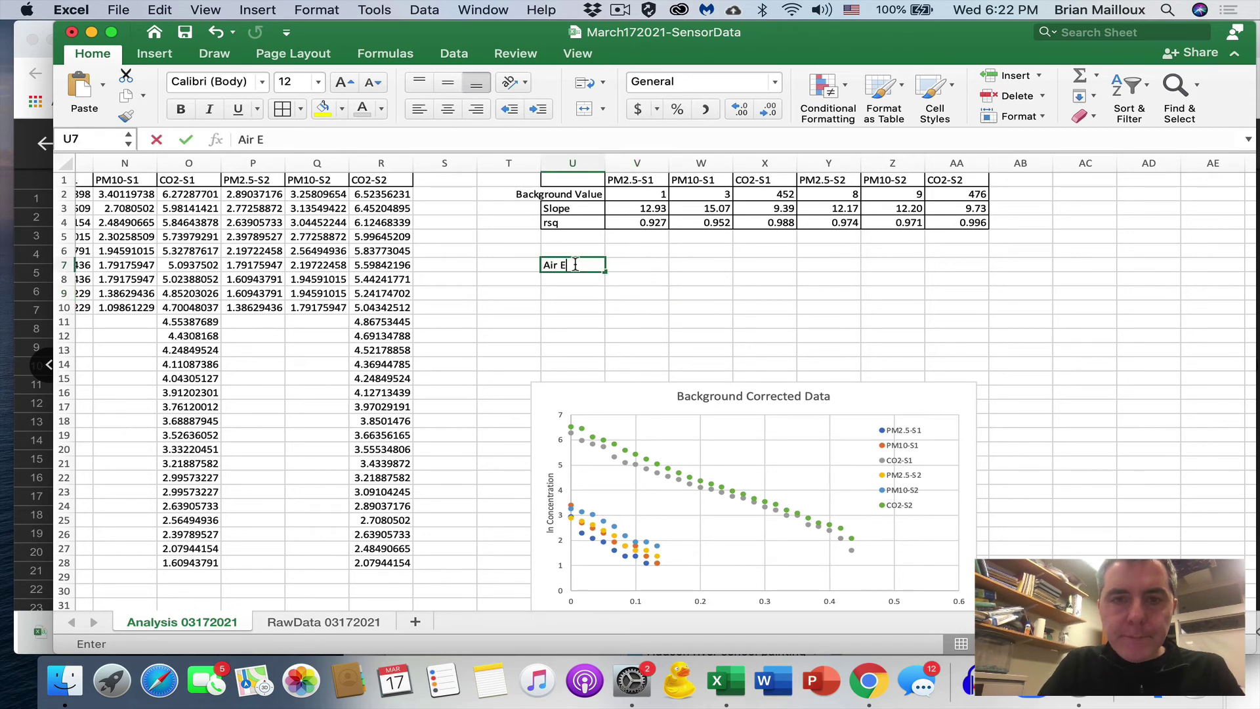
text(xchanges)
key(Return)
key(Right)
text(S)
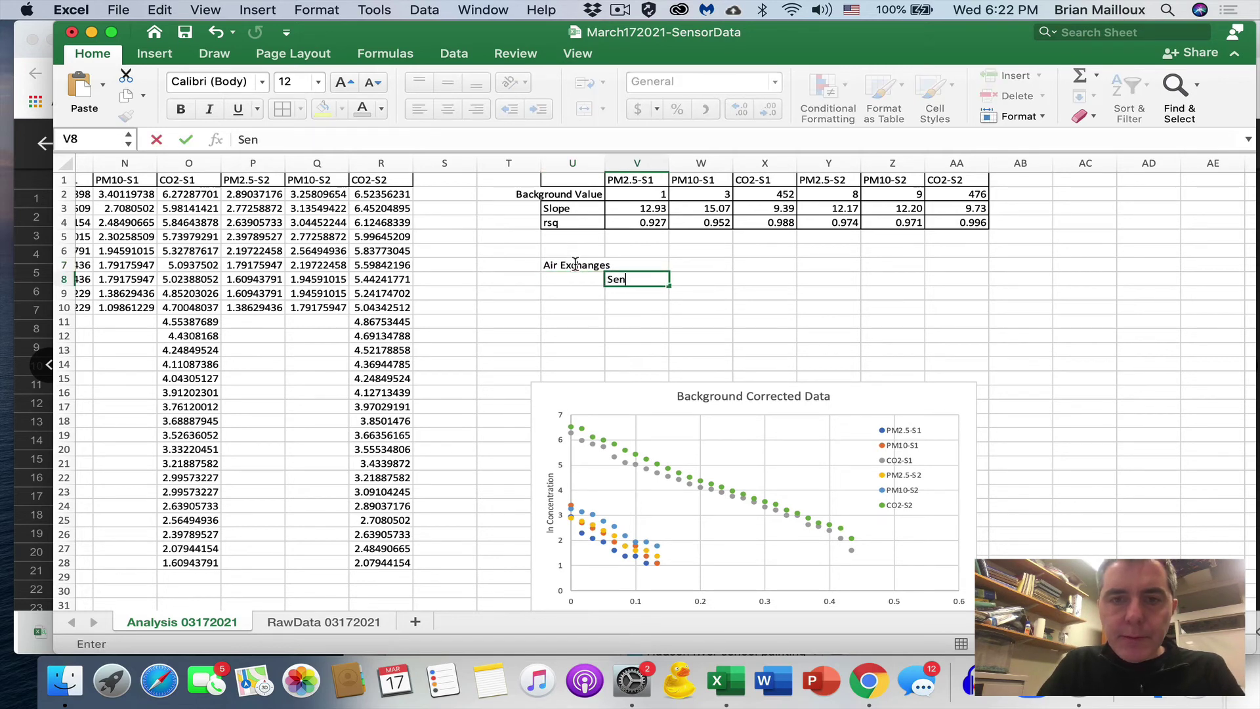
text(ensor 1)
key(Return)
text(Sens)
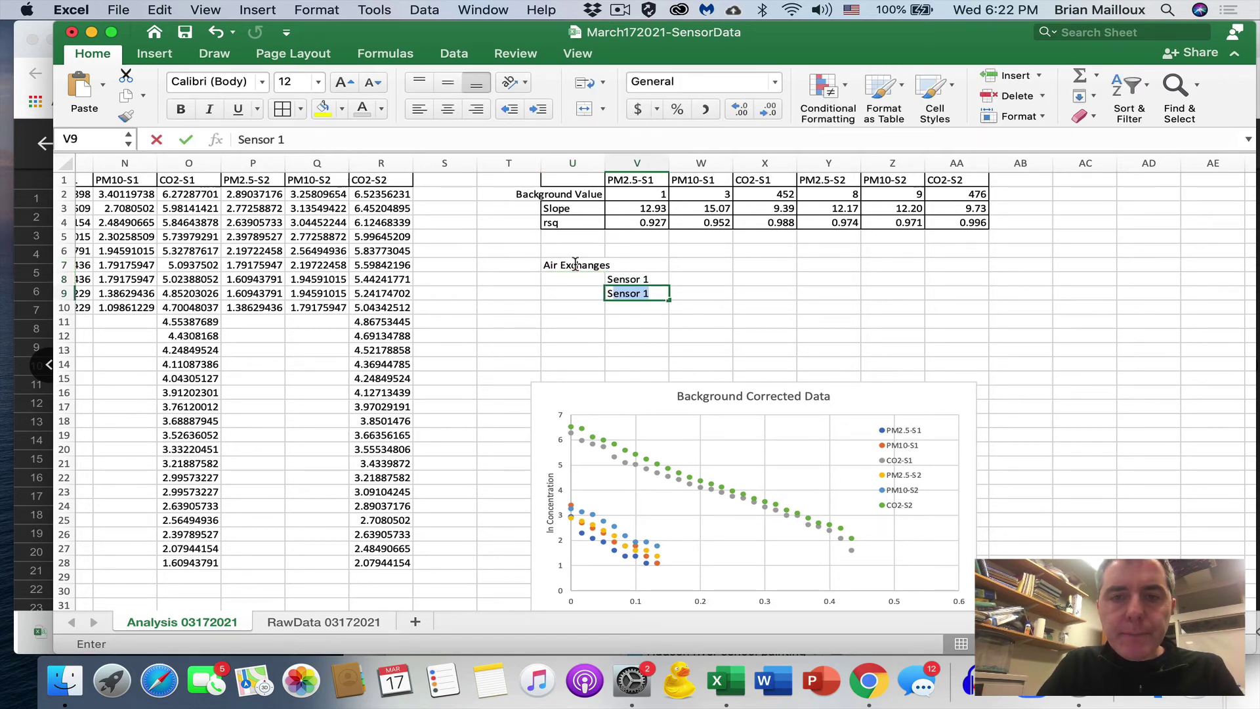
text(or 22)
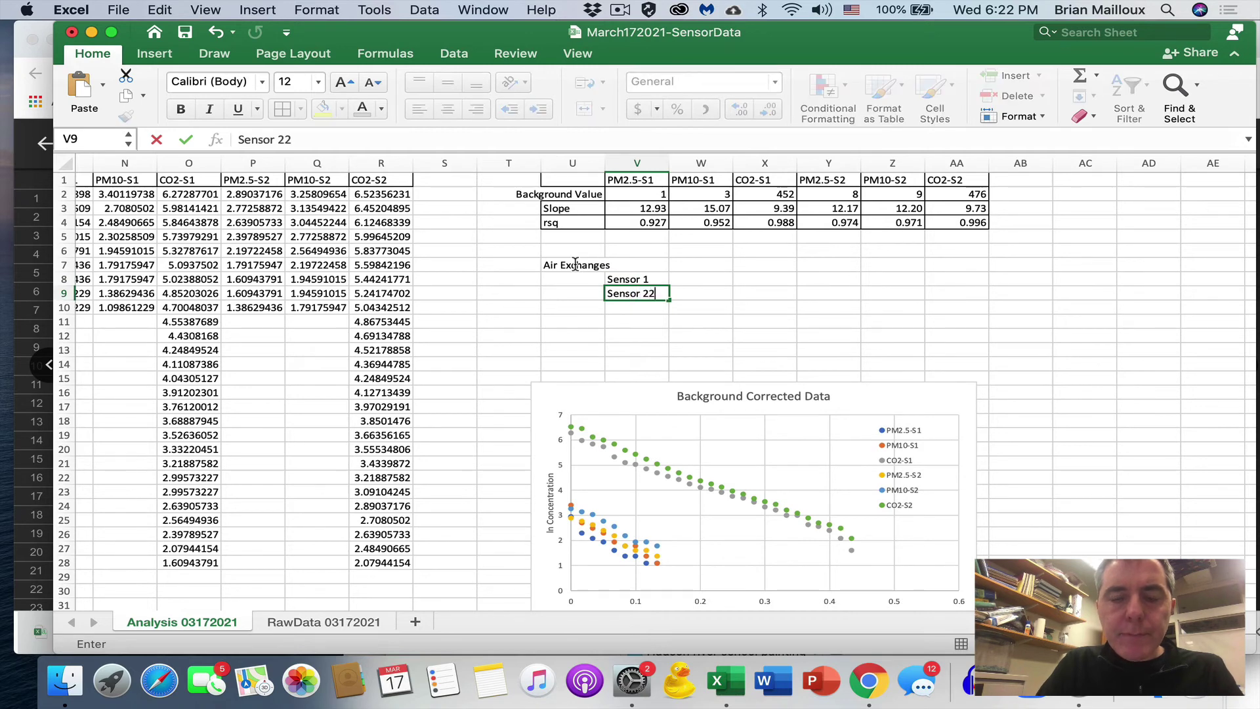
key(BackSpace)
key(Return)
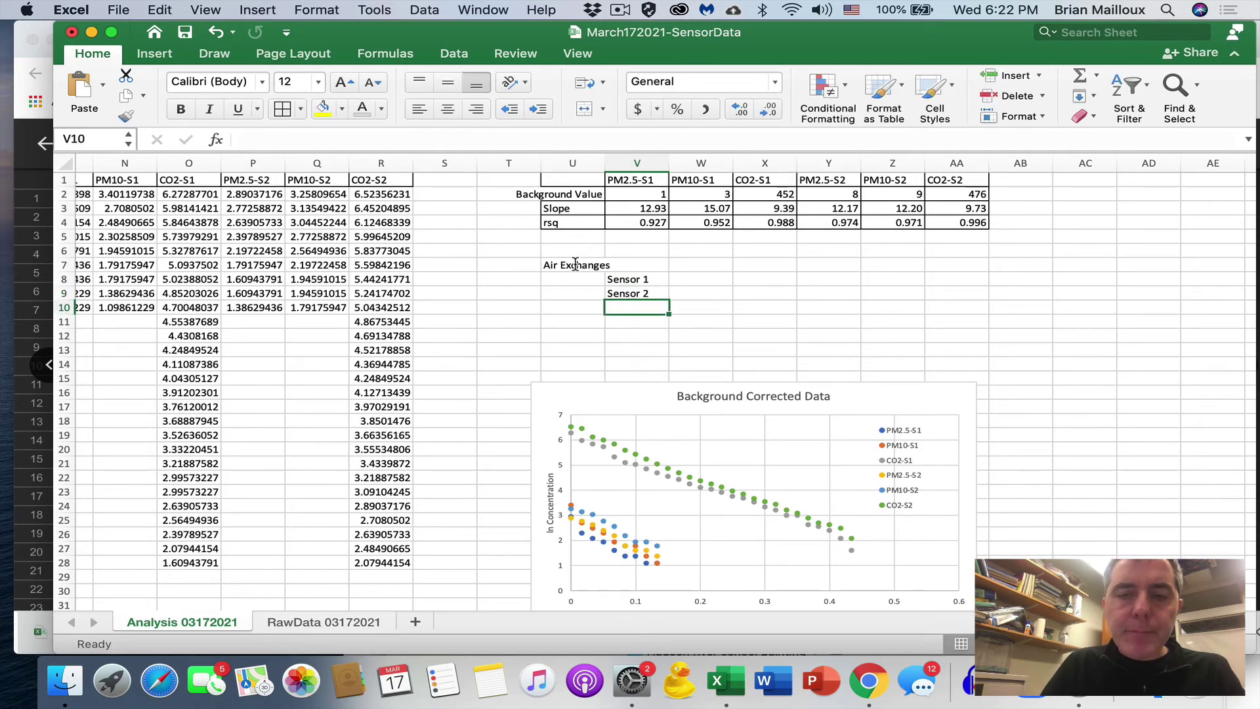
key(Up)
key(Up)
key(Right)
key(Up)
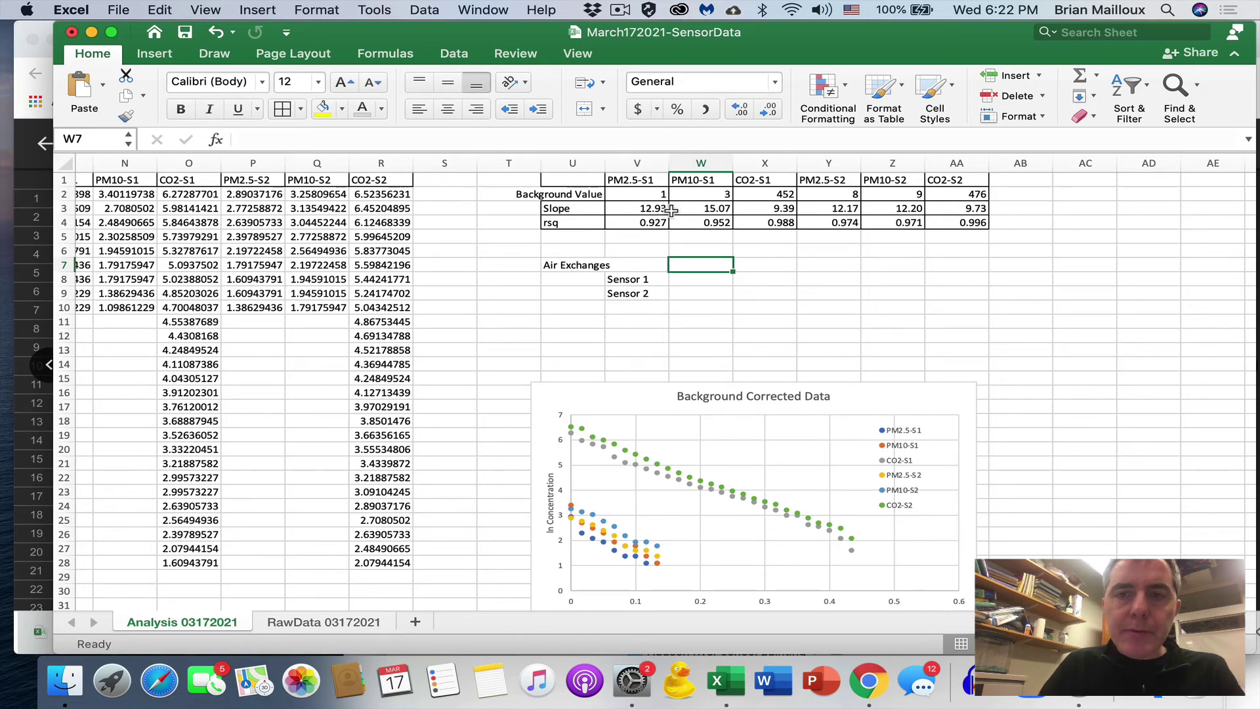
Step: Copy the PM2.5-S1, PM10-S1 and CO2-S1 headers into W7:Y7
drag(779, 181, 641, 182)
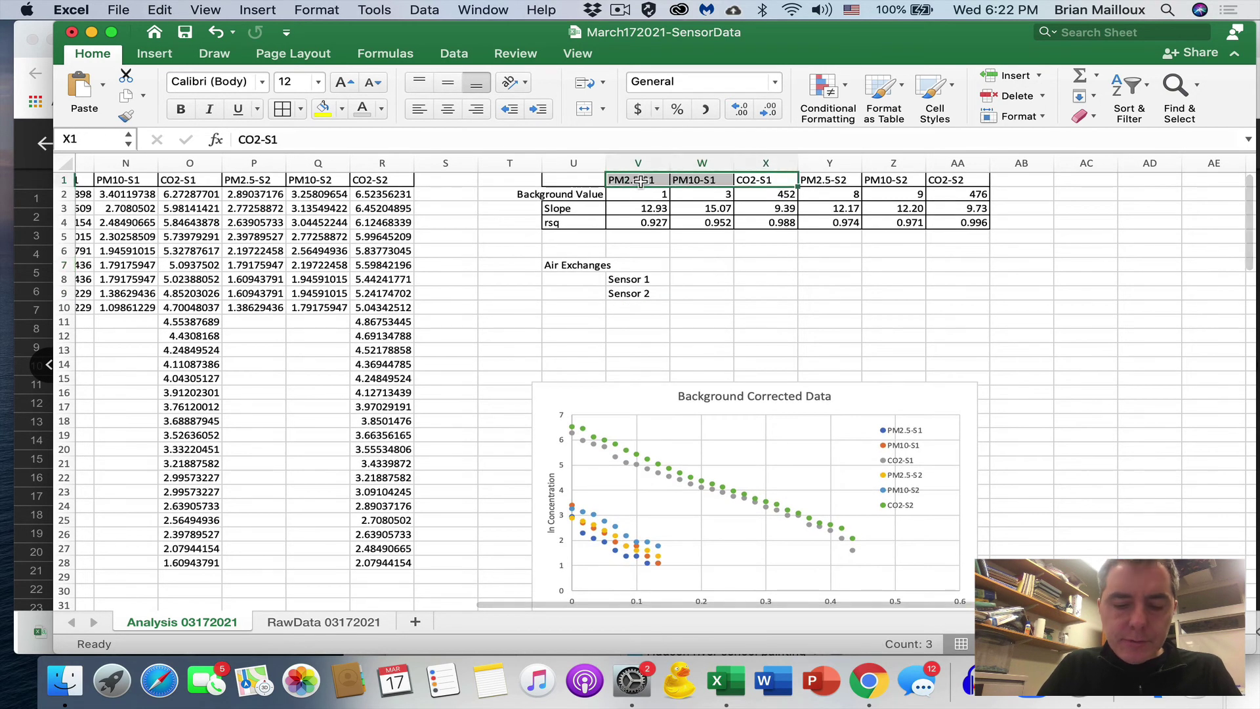
key(super+c)
click(709, 265)
key(super+v)
Step: Enter =V3 in W8 and fill right, giving Sensor 1 rates 12.93, 15.07, 9.39
click(712, 279)
text(=)
click(646, 205)
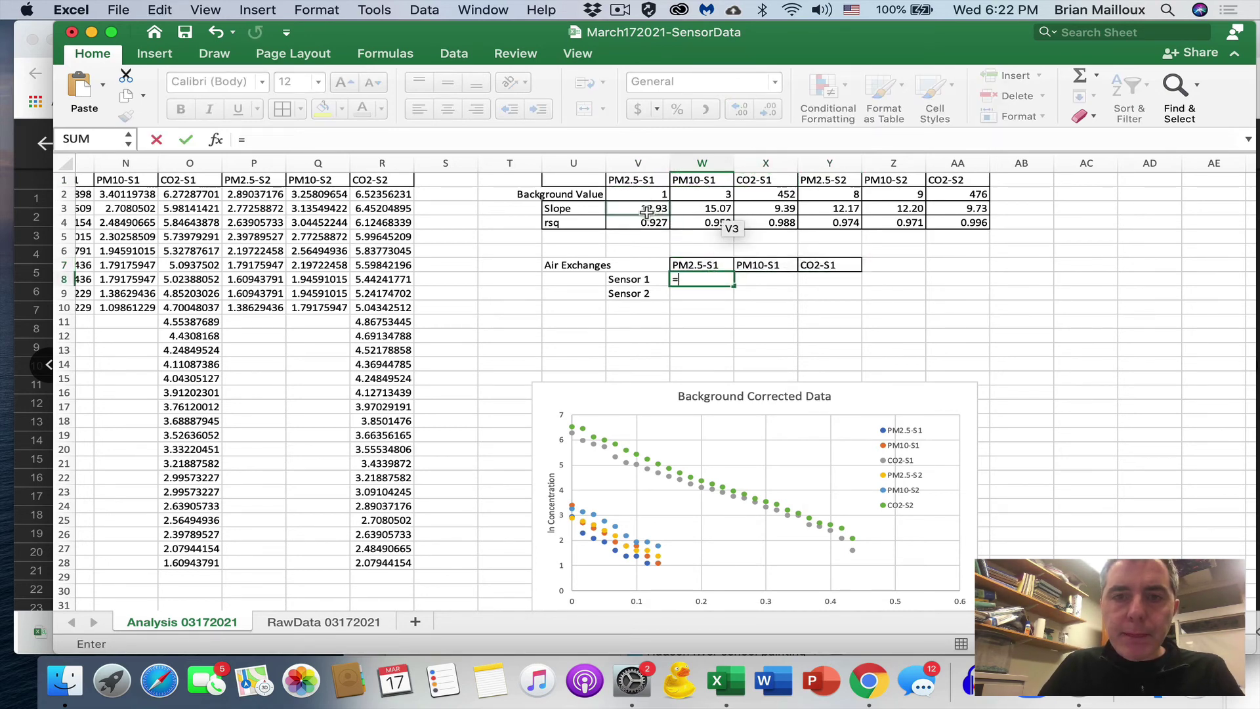
click(647, 211)
key(Return)
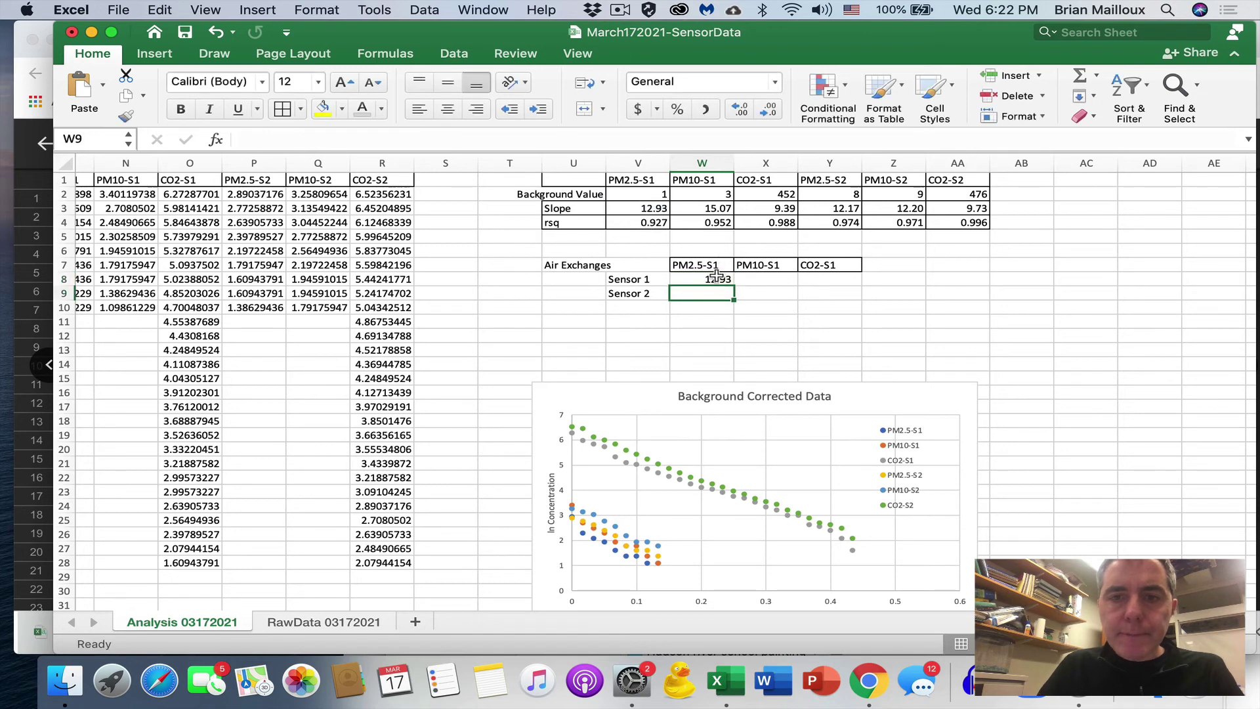
click(728, 280)
drag(736, 282, 834, 282)
drag(695, 283, 696, 292)
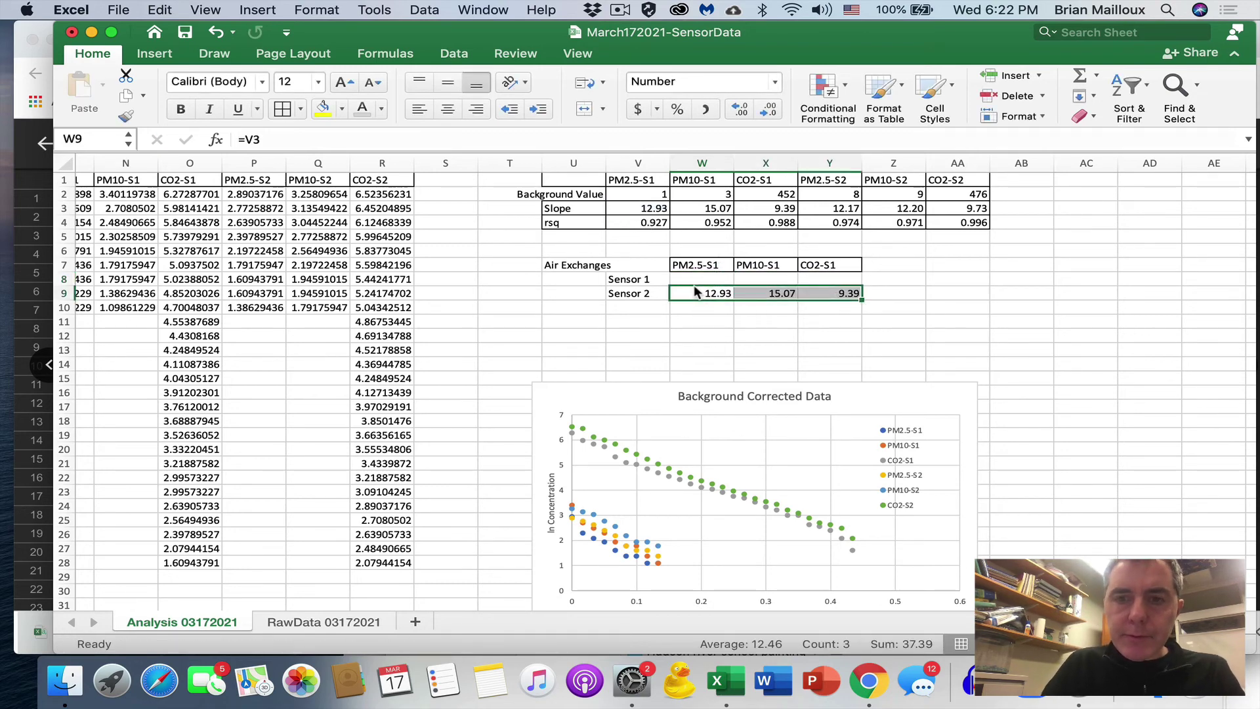
key(super+z)
key(super+z)
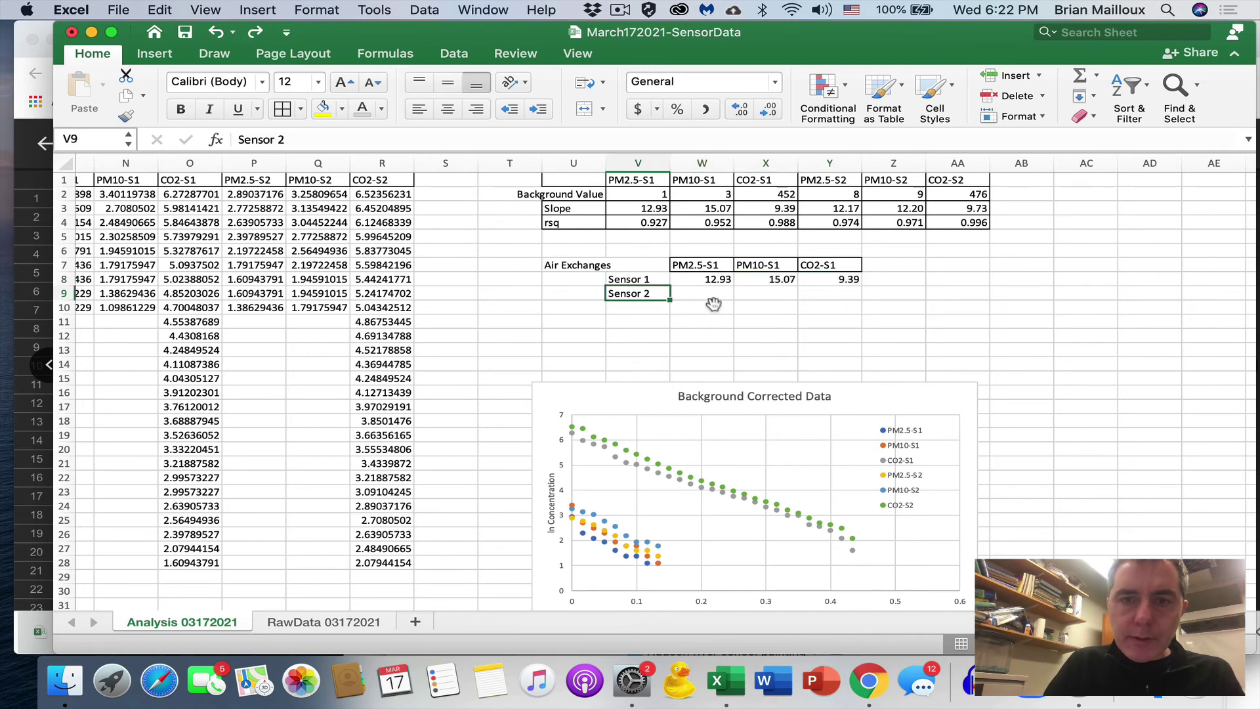
Step: Enter =Y3 in W9 to show the Sensor 2 PM2.5 rate 12.17
key(Right)
text(=)
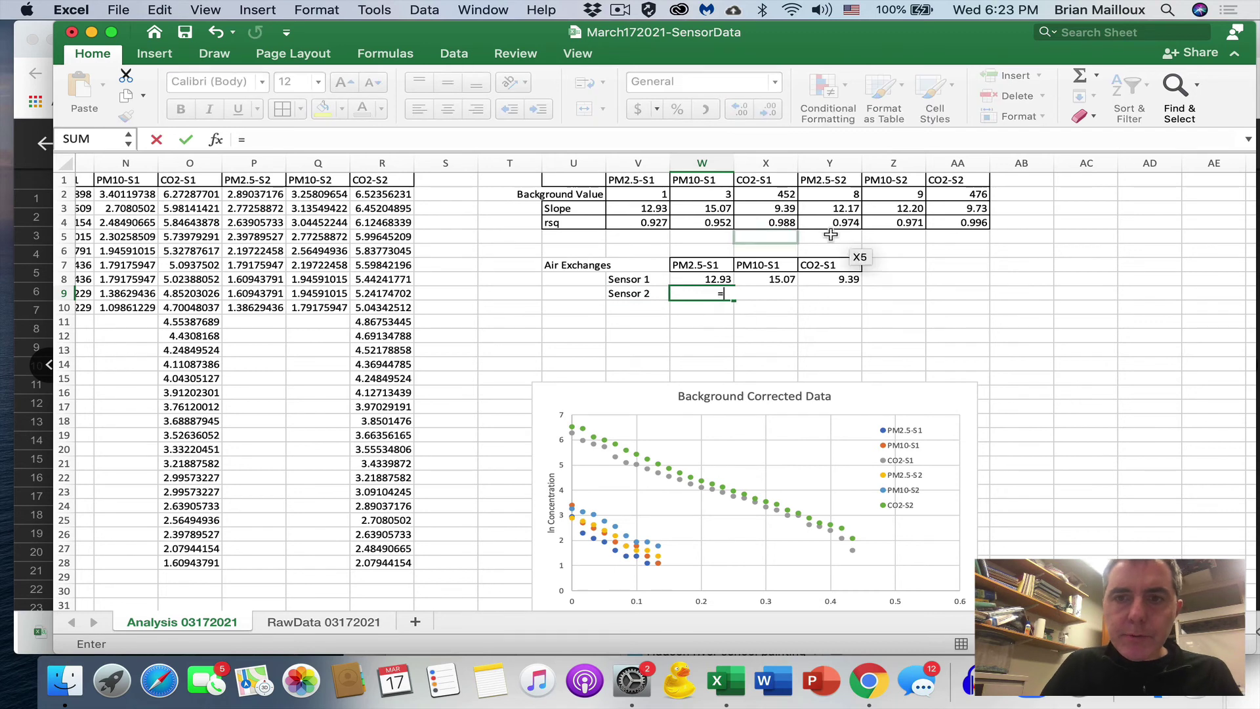
drag(841, 208, 841, 207)
click(850, 207)
key(Return)
Step: Copy the W9 formula to X9:Y9 and apply All Borders to U7:Y9
click(733, 295)
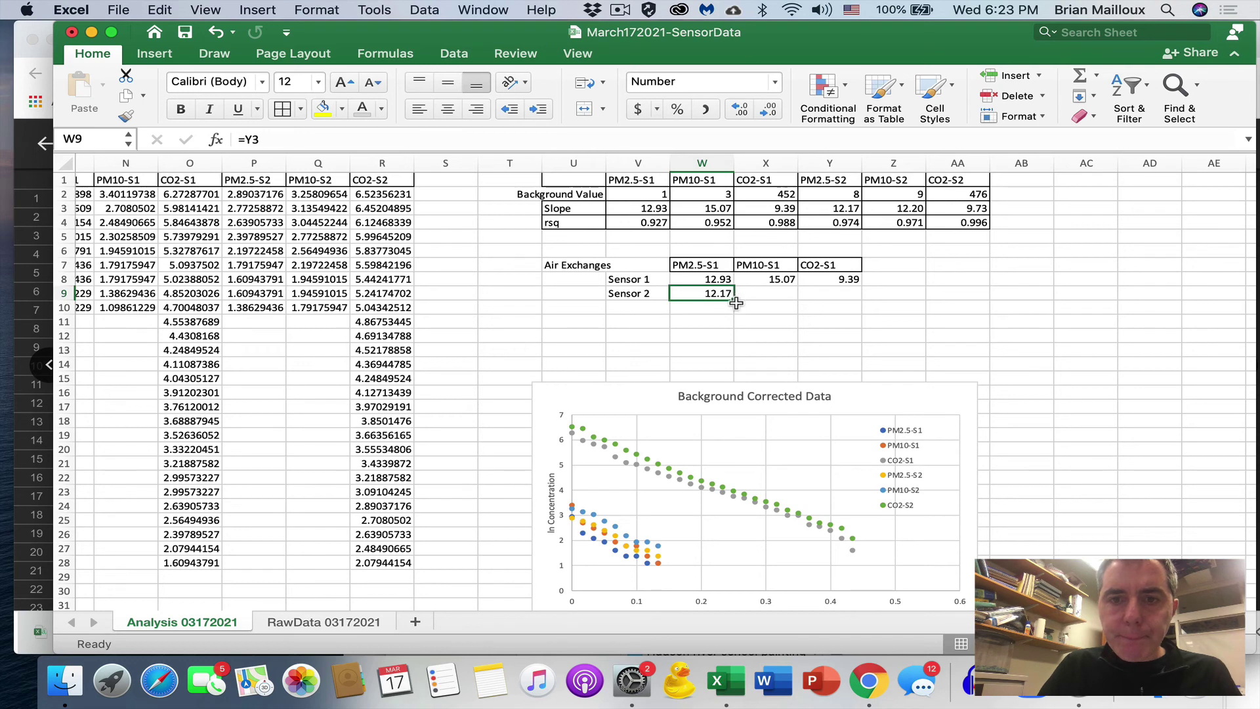
drag(736, 303, 904, 300)
key(Left)
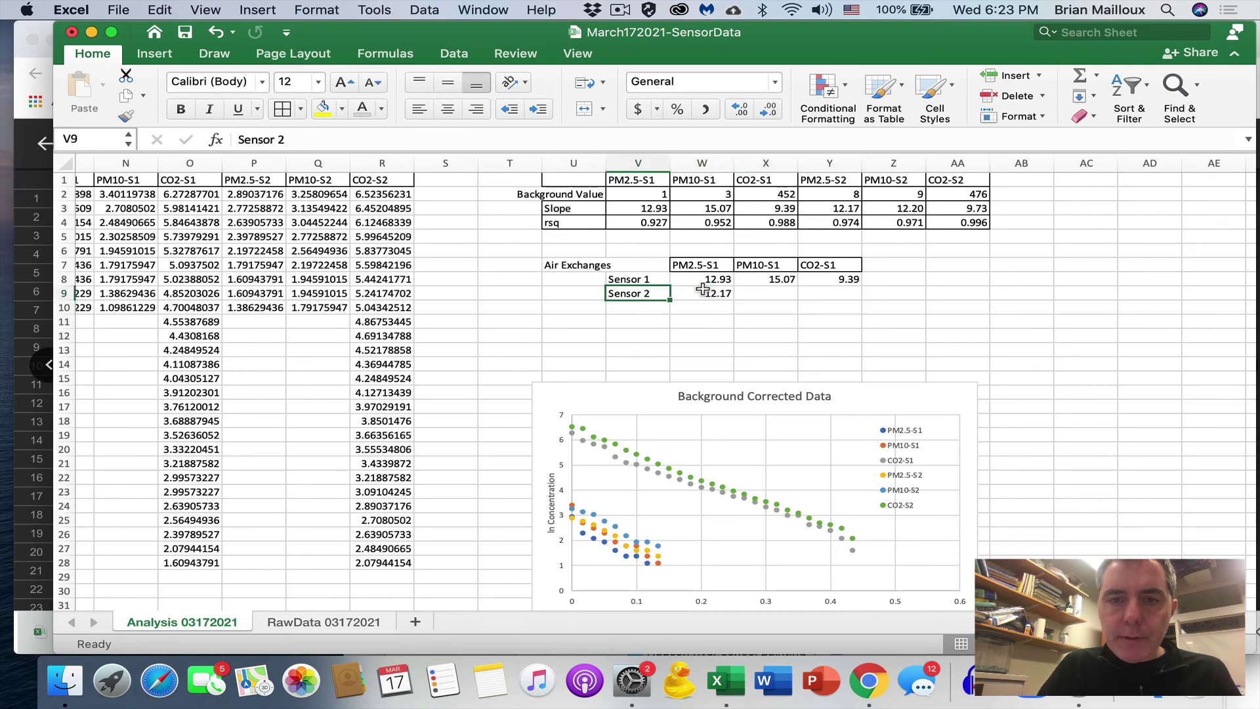
click(716, 293)
key(super+c)
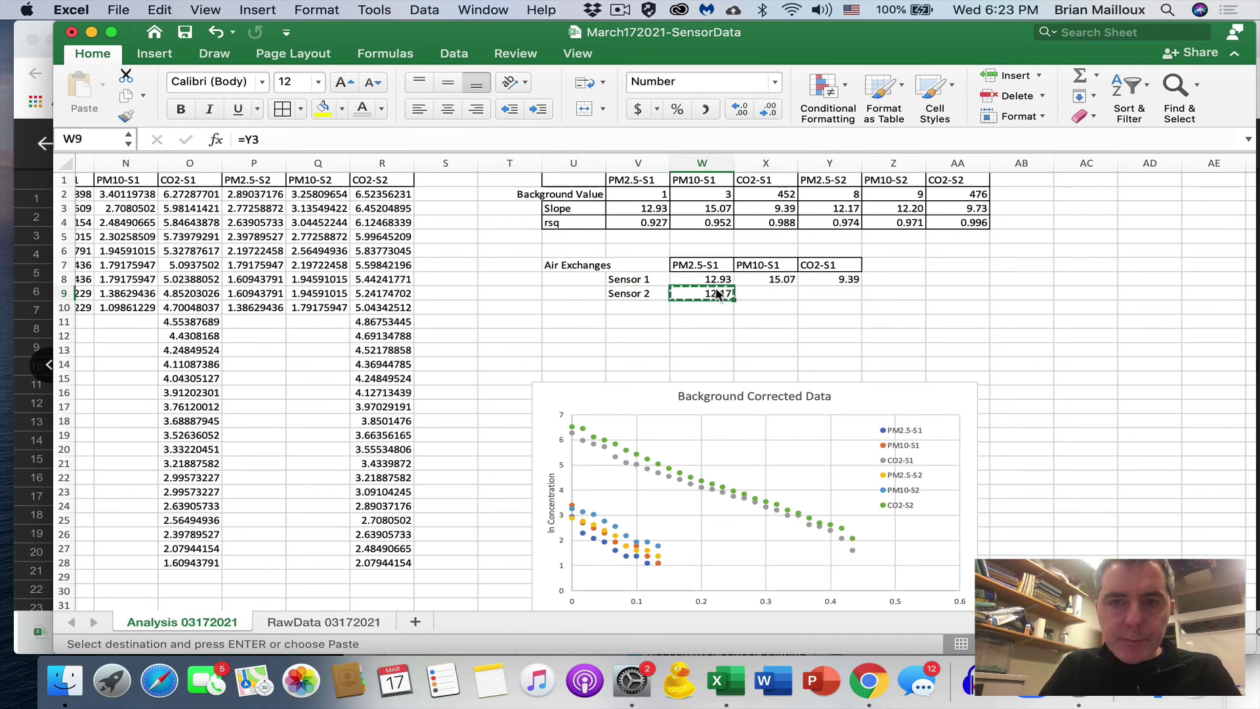
key(Right)
key(shift+Right)
key(super+v)
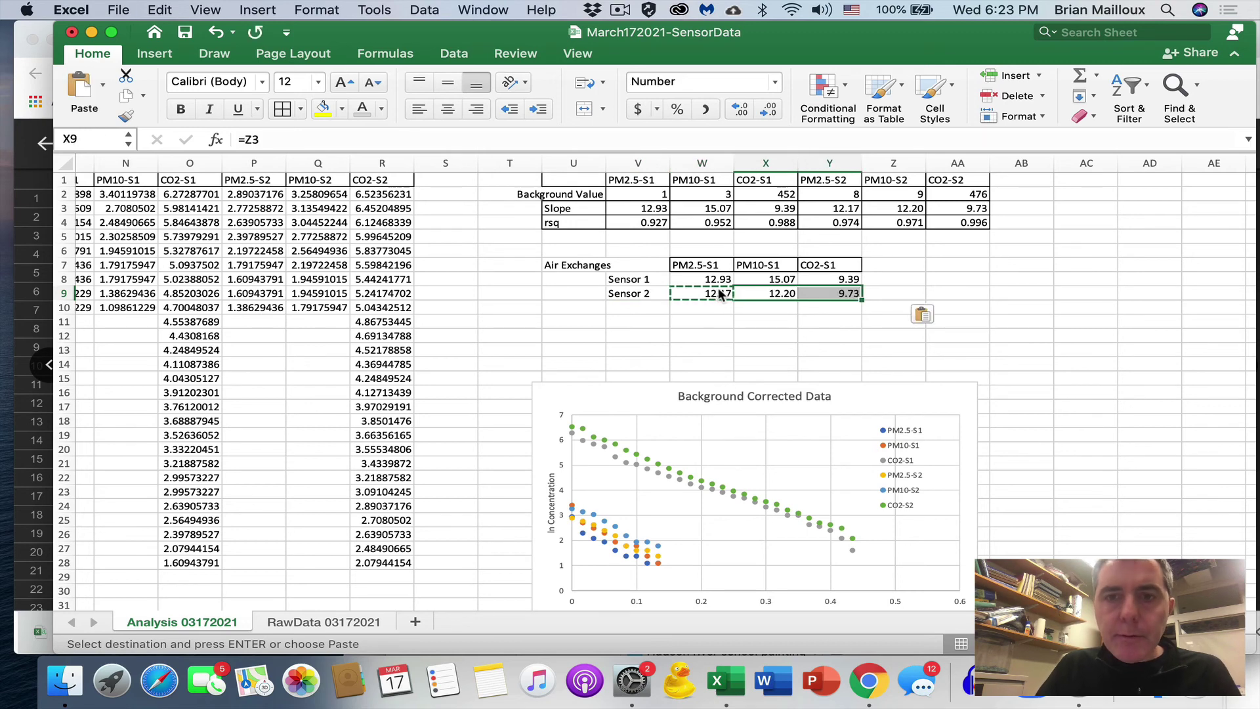
drag(640, 266, 857, 289)
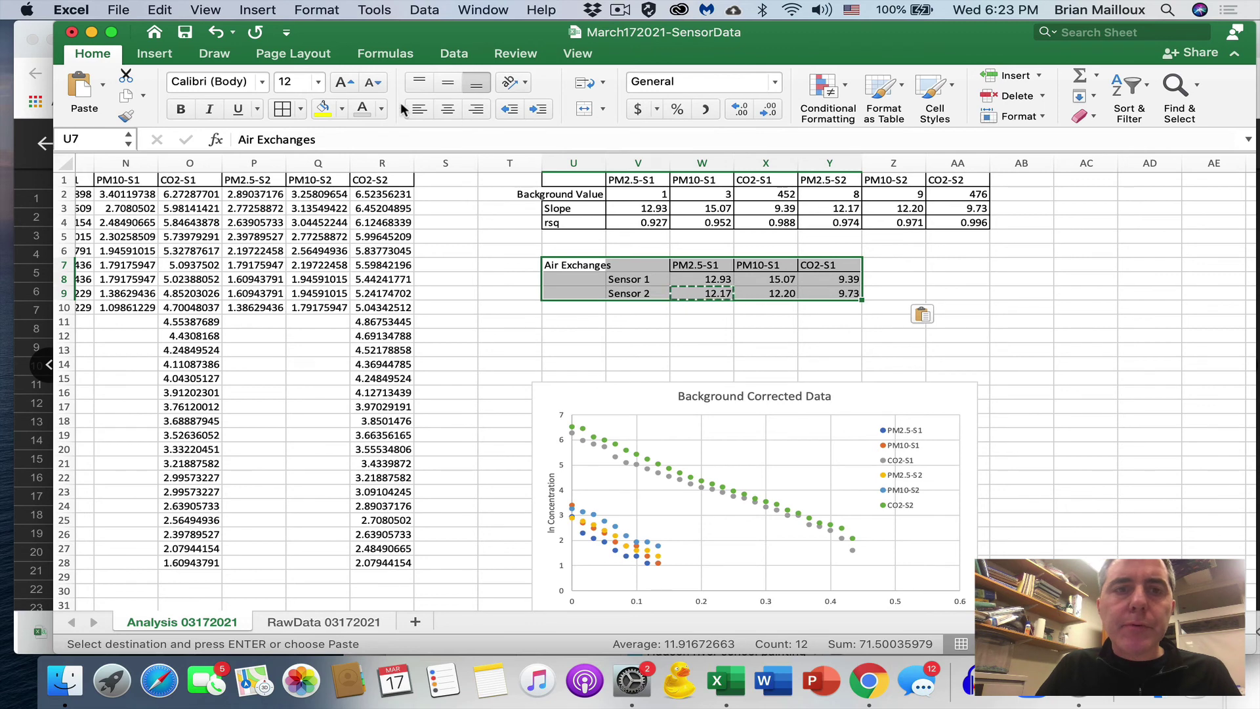
click(282, 109)
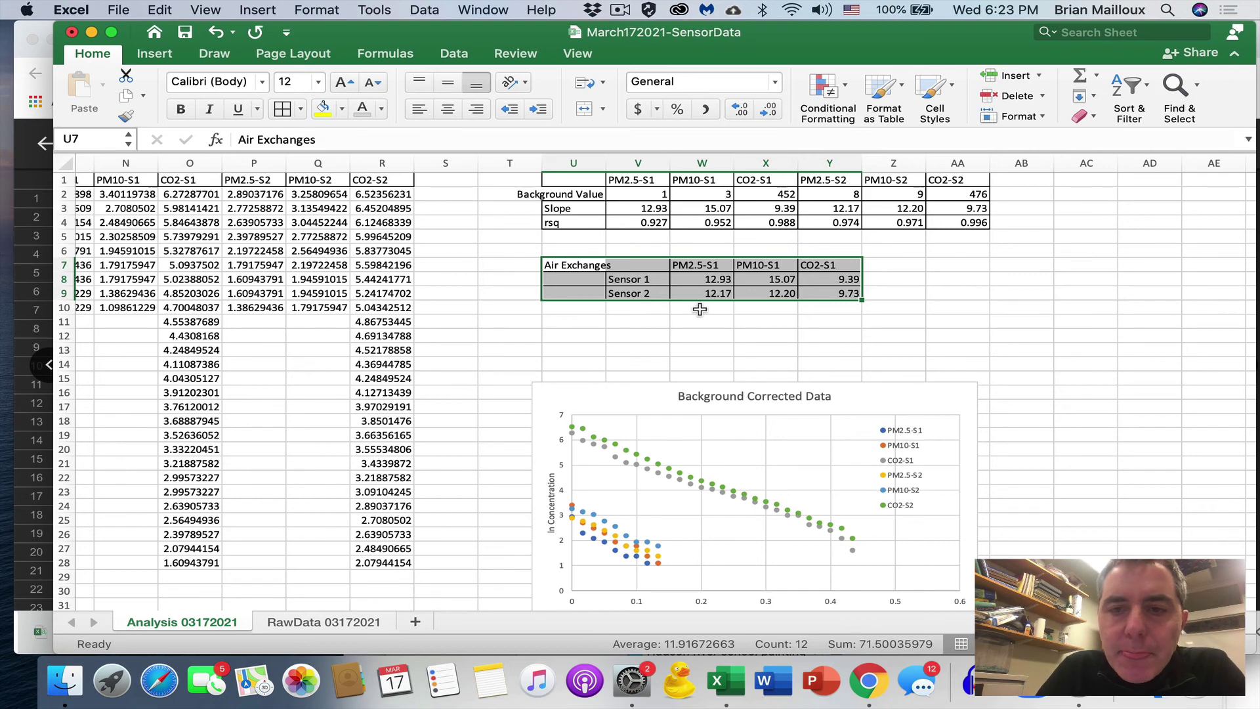
Step: Check the W7:W9 formulas and drag the Background Corrected Data chart up beneath the Air Exchanges table
drag(765, 262, 777, 297)
key(Down)
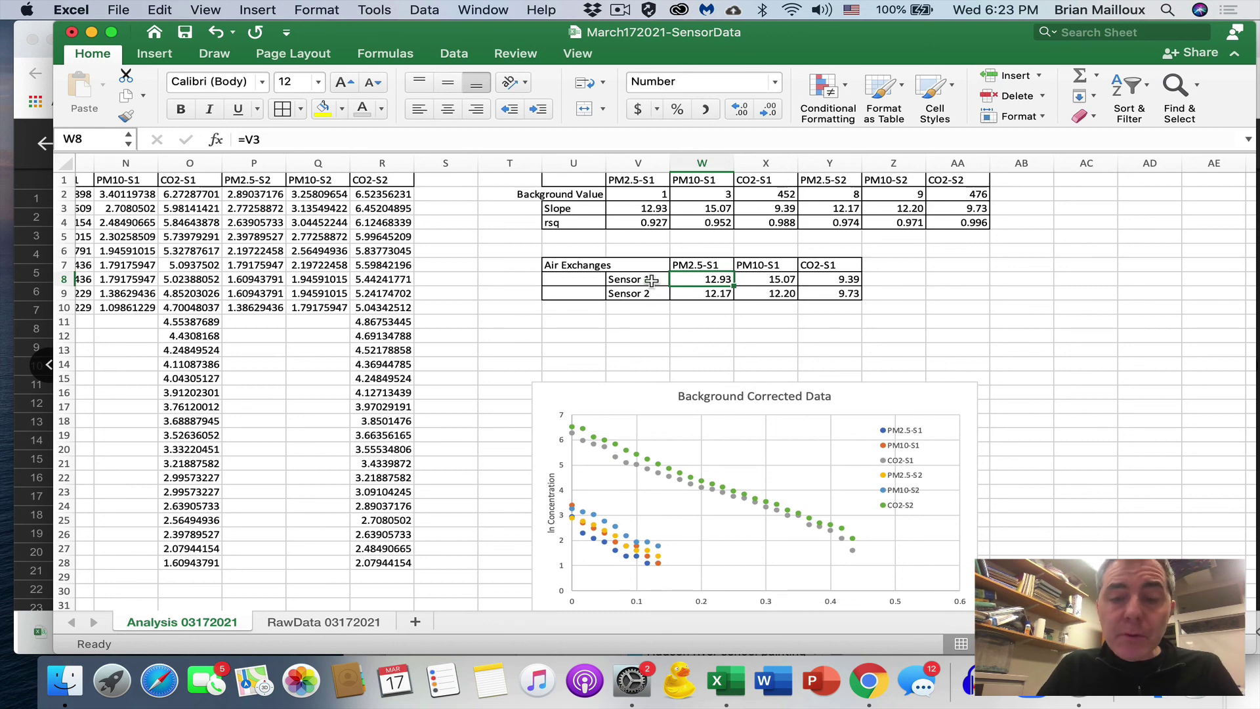
drag(646, 393, 655, 326)
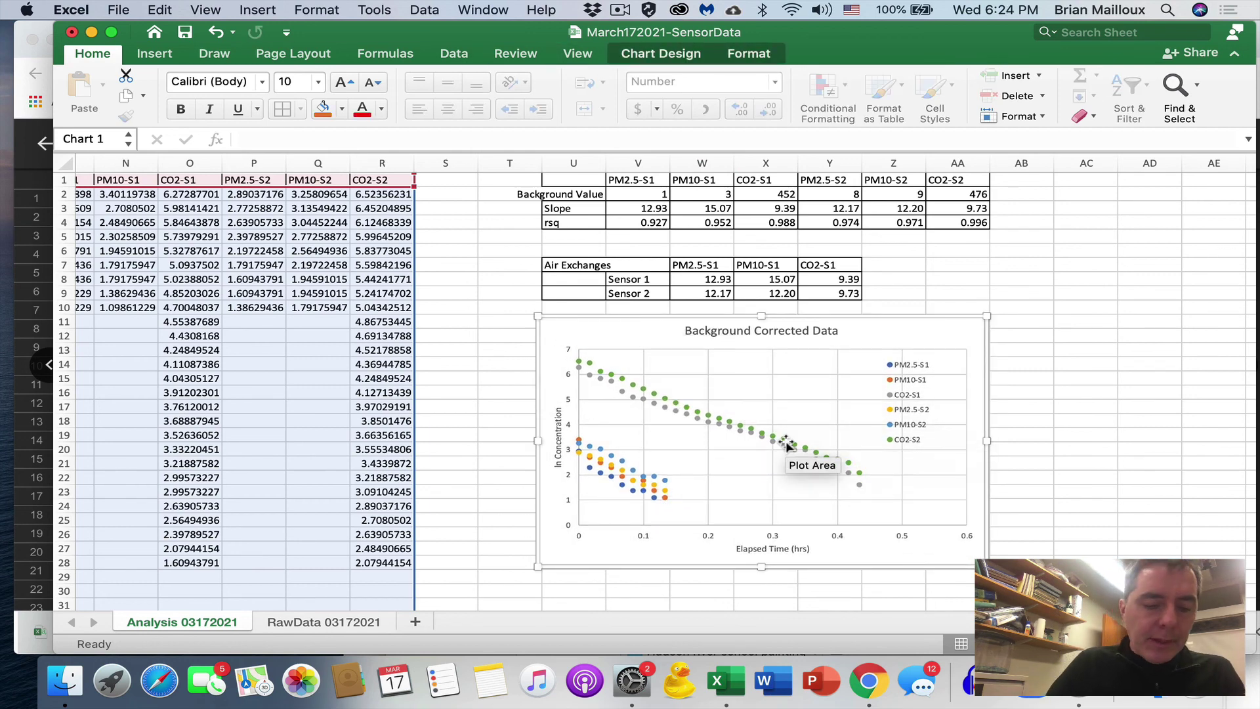